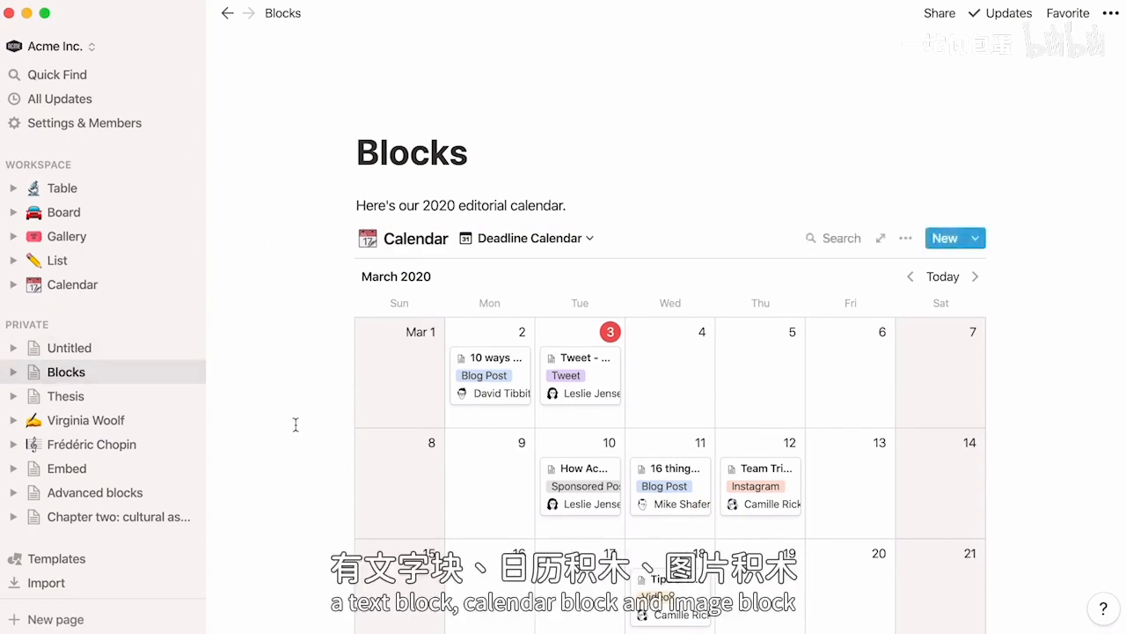
- Look through the Blocks page from its intro text and calendar down to the image and back
{"action": "scroll", "coordinate": [297, 425], "scroll_direction": "down", "scroll_amount": 5}
{"action": "scroll", "coordinate": [297, 425], "scroll_direction": "down", "scroll_amount": 7}
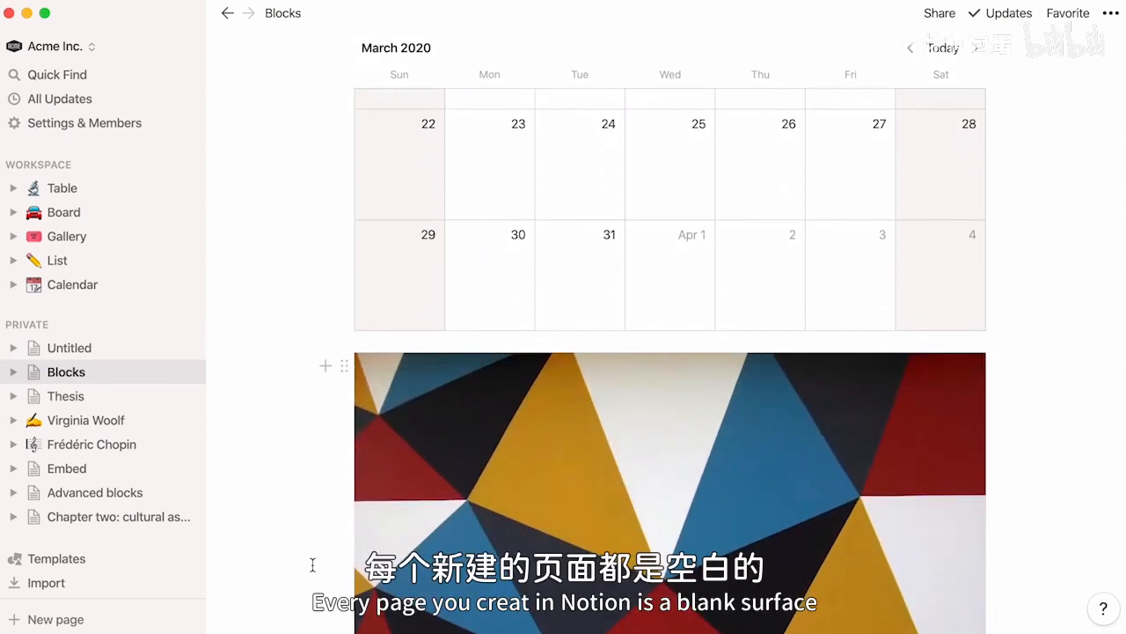
{"action": "scroll", "coordinate": [312, 564], "scroll_direction": "up", "scroll_amount": 3}
{"action": "scroll", "coordinate": [312, 564], "scroll_direction": "up", "scroll_amount": 9}
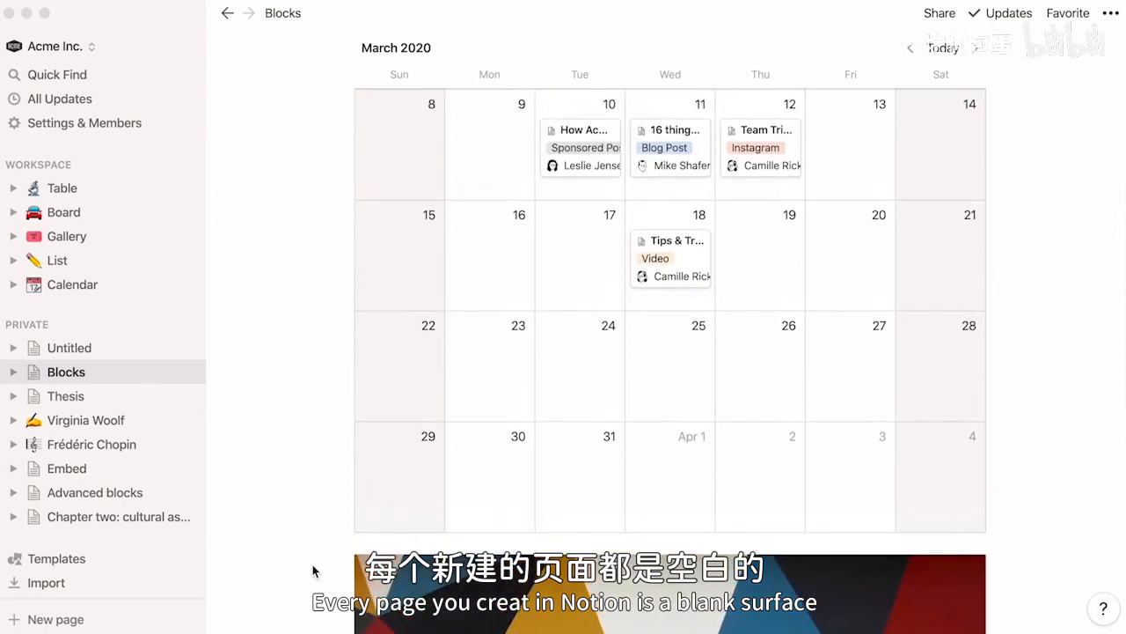
{"action": "scroll", "coordinate": [314, 568], "scroll_direction": "up", "scroll_amount": 1}
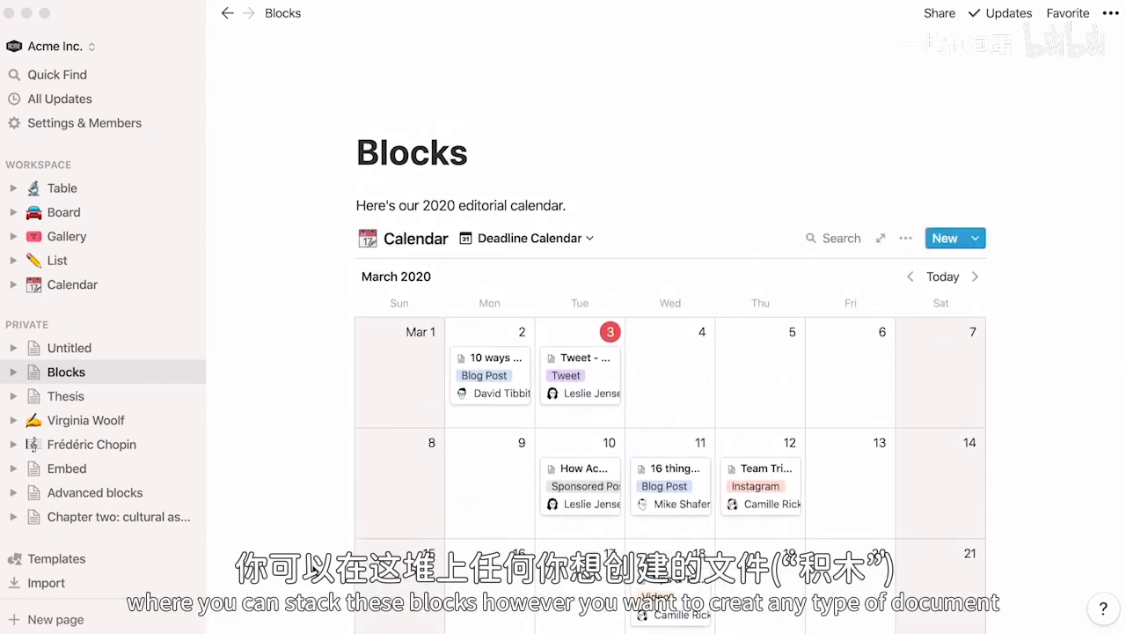
- Open the Untitled page, write "These are notes from today's meeting." as its body text, and select that line
{"action": "left_click", "coordinate": [106, 349]}
{"action": "type", "text": "These are notes from today'"}
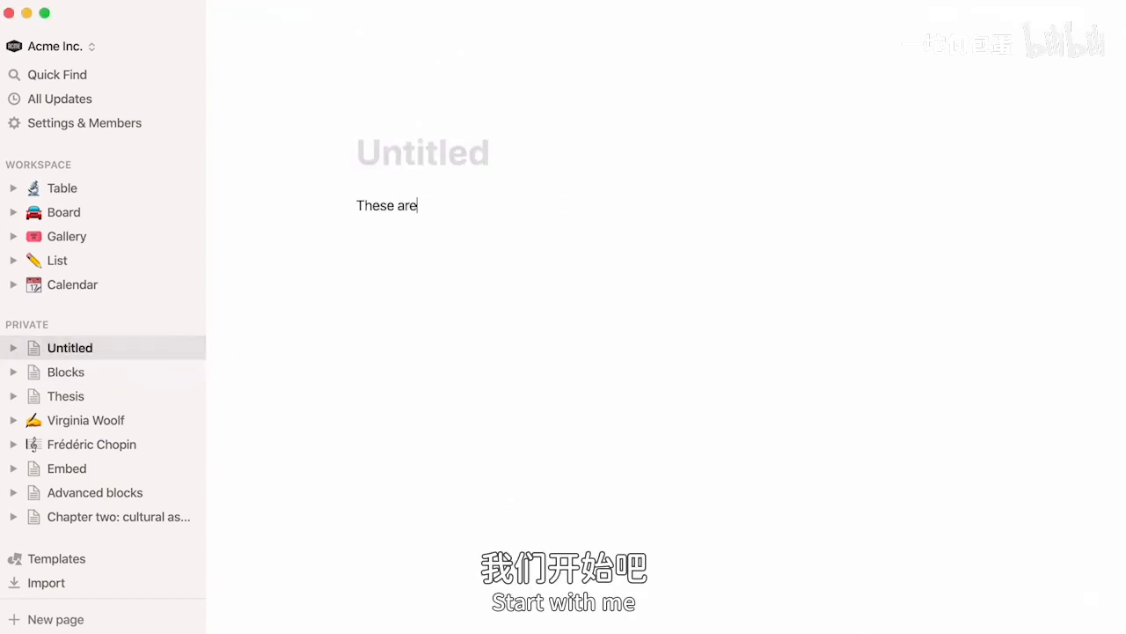
{"action": "type", "text": "s meeting."}
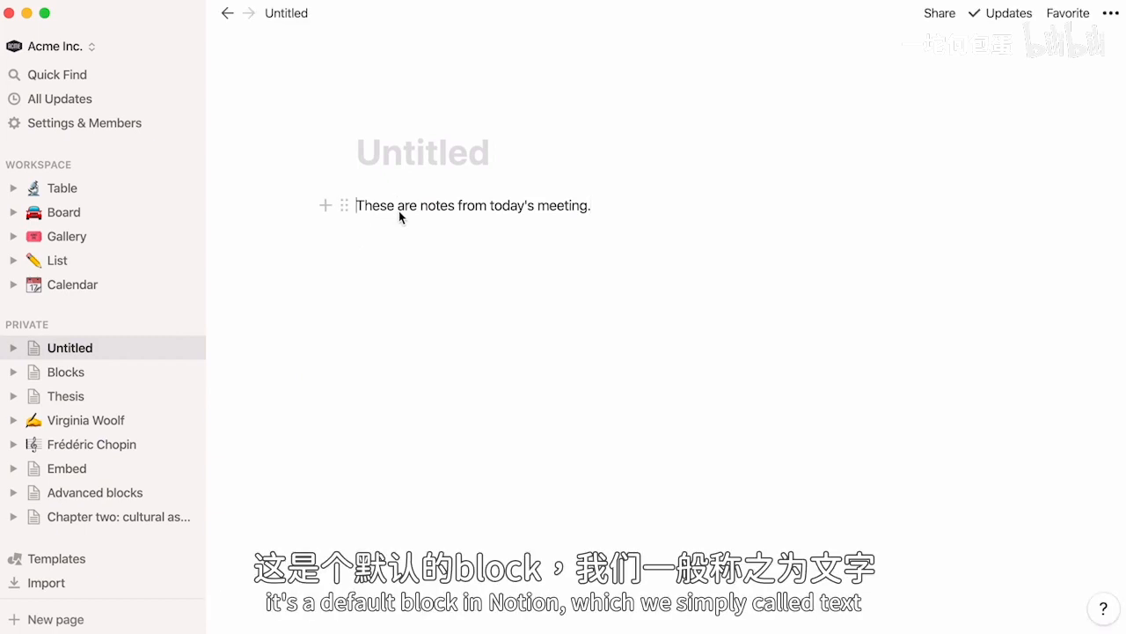
{"action": "triple_click", "coordinate": [399, 211]}
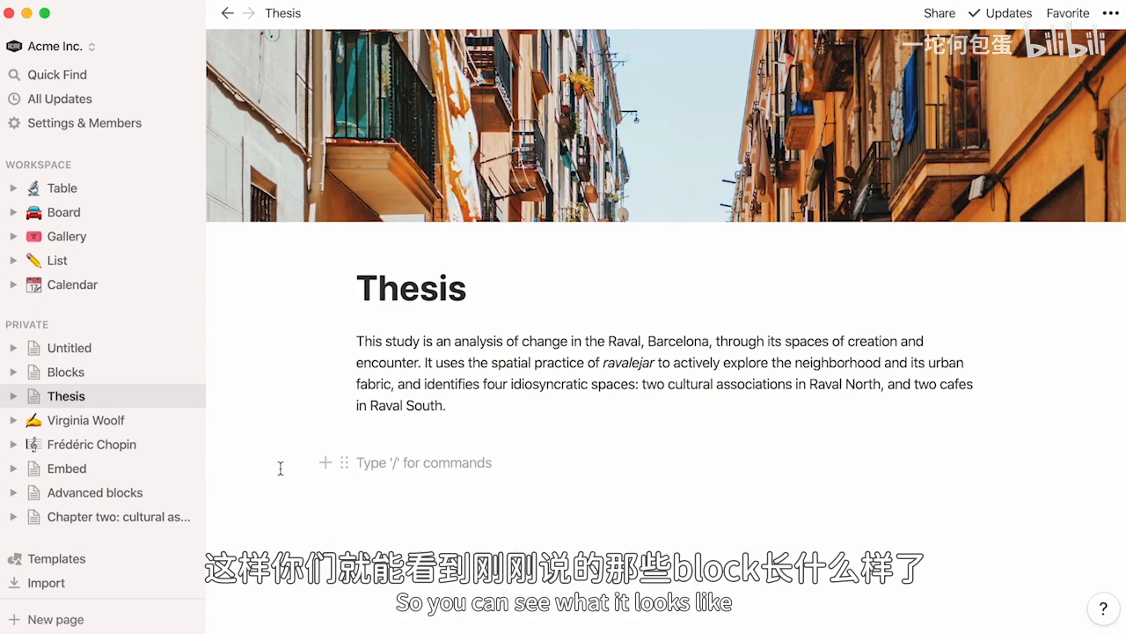
- Insert a sub-page titled "Chapter One" below the introductory paragraph of the Thesis page
{"action": "type", "text": "/"}
{"action": "key", "text": "Down"}
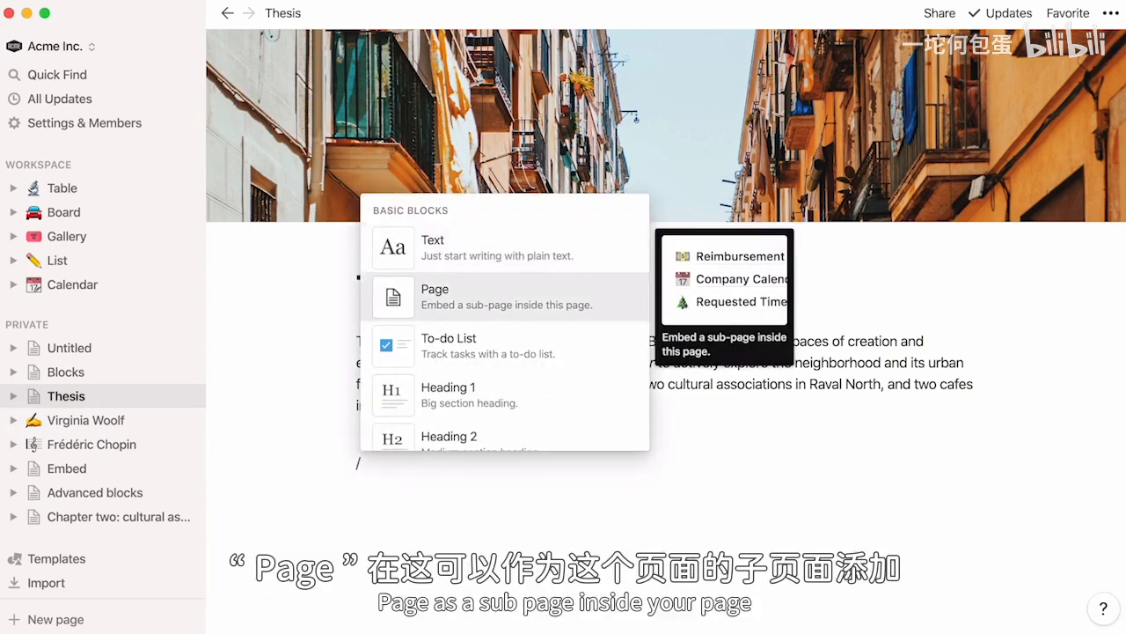
{"action": "key", "text": "Return"}
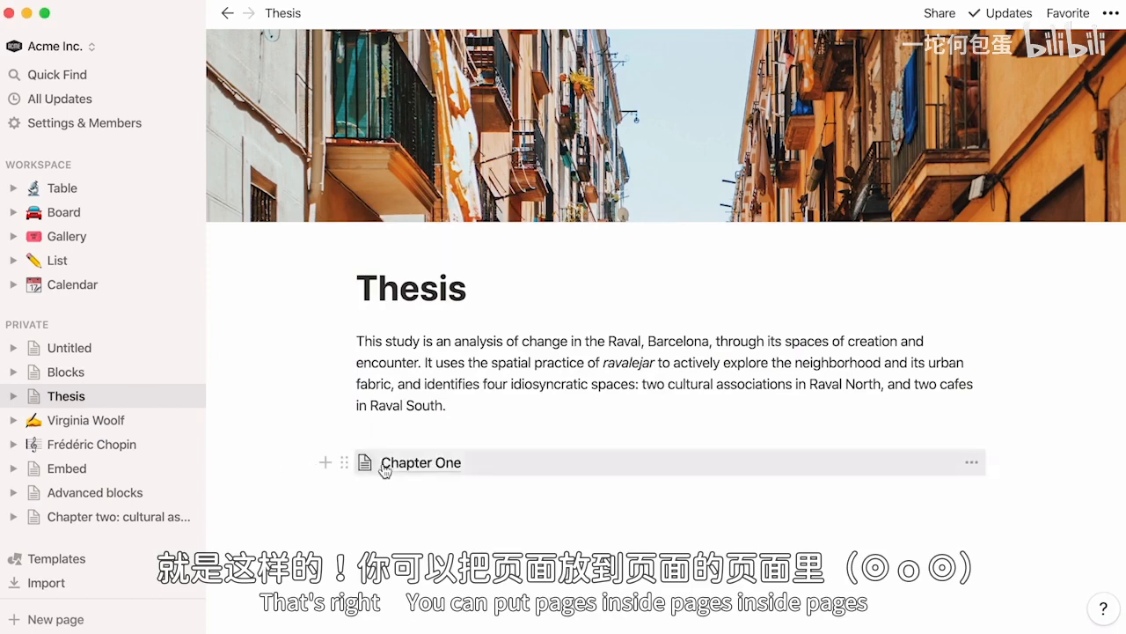
- Open the Chapter One sub-page and its nested page "The Raval today"
{"action": "left_click", "coordinate": [382, 463]}
{"action": "left_click", "coordinate": [432, 264]}
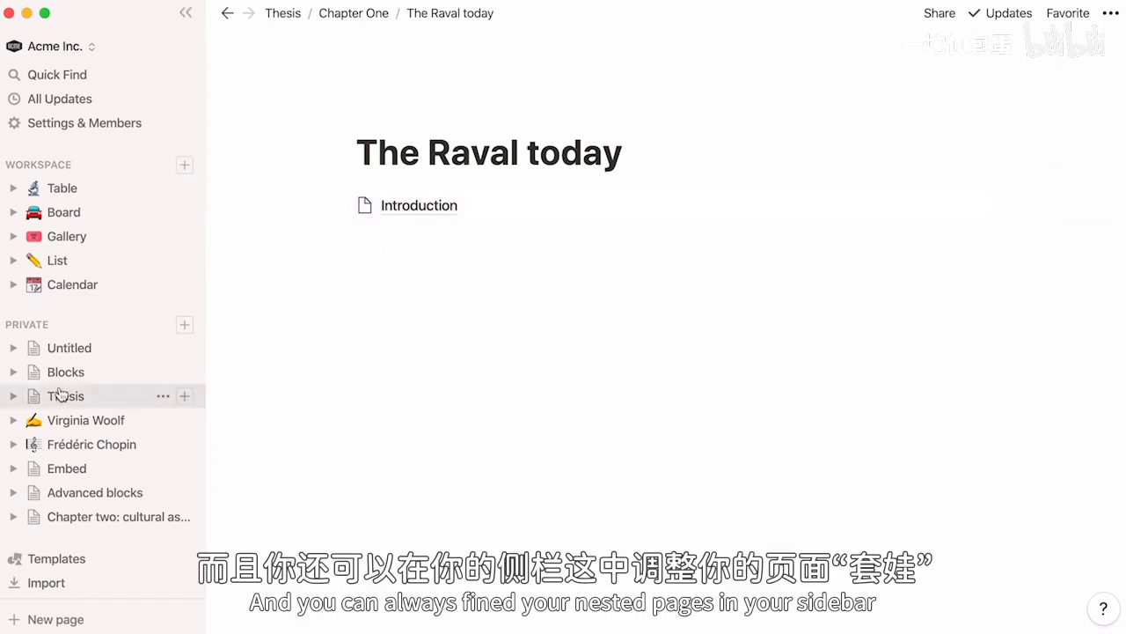
- Examine the pages nested under Thesis in the page tree, collapse them again, and return to the Thesis page
{"action": "left_click", "coordinate": [14, 397]}
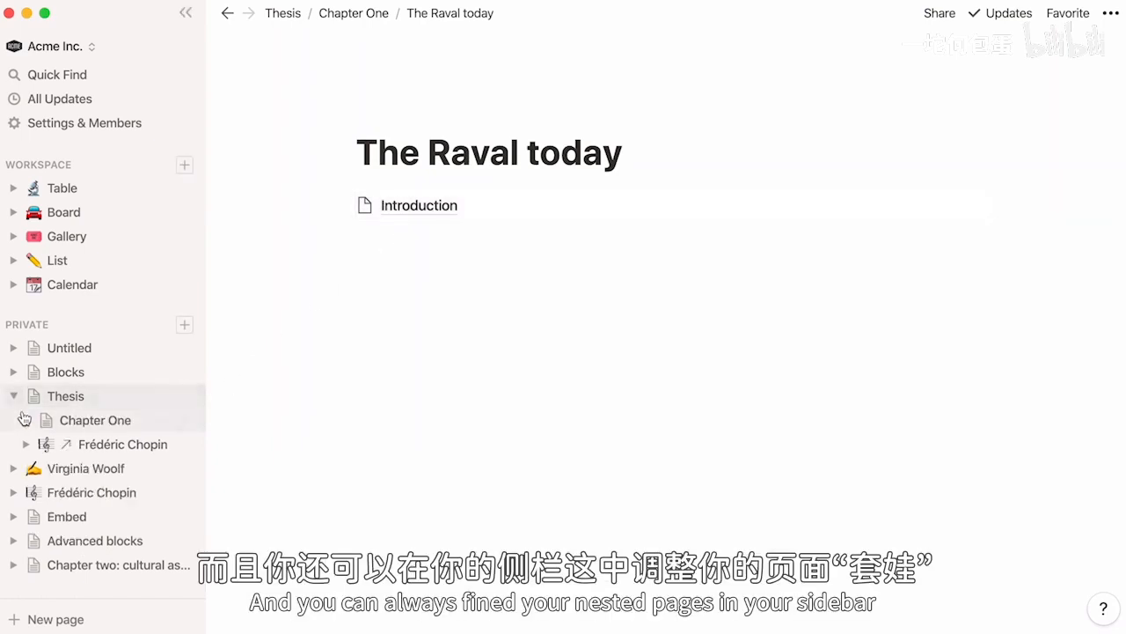
{"action": "left_click", "coordinate": [26, 420]}
{"action": "left_click", "coordinate": [27, 421]}
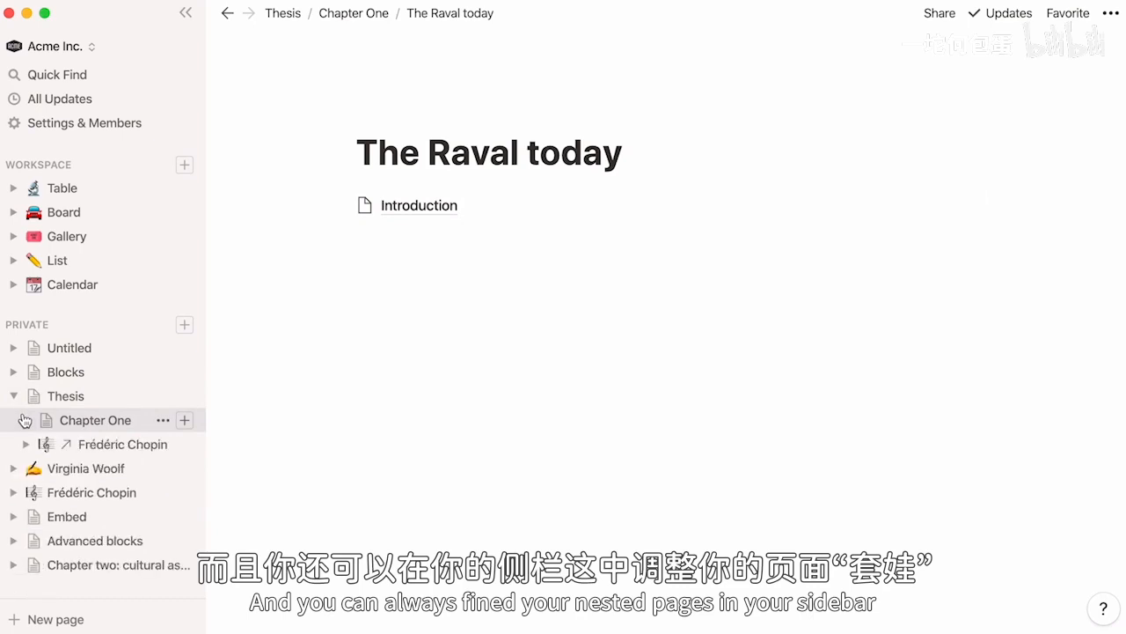
{"action": "left_click", "coordinate": [14, 397]}
{"action": "left_click", "coordinate": [103, 398]}
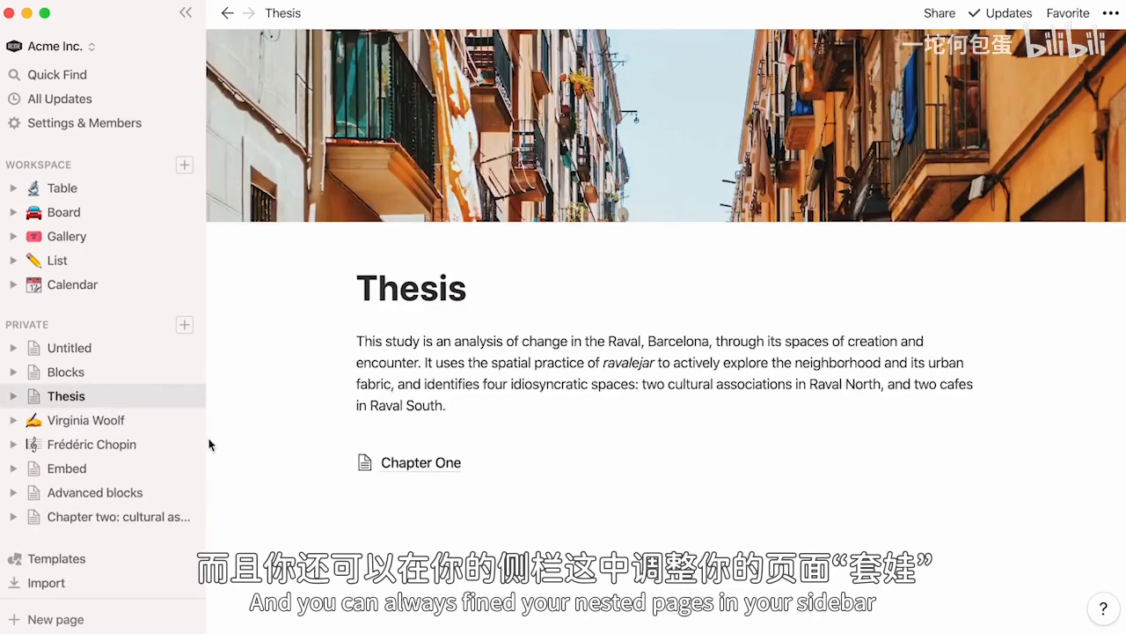
- Add a to-do list below Chapter One with an art curator interview item and "Look for photos at Municipal Archives of Barcelona"
{"action": "left_click", "coordinate": [360, 508]}
{"action": "type", "text": "/"}
{"action": "key", "text": "Down"}
{"action": "key", "text": "Down"}
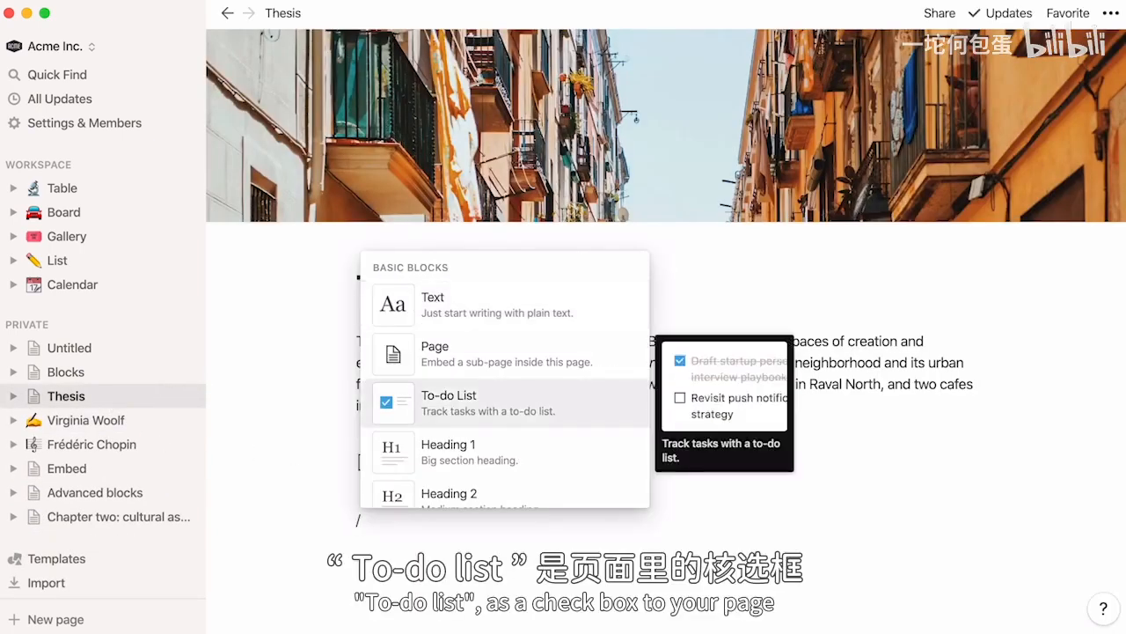
{"action": "key", "text": "Return"}
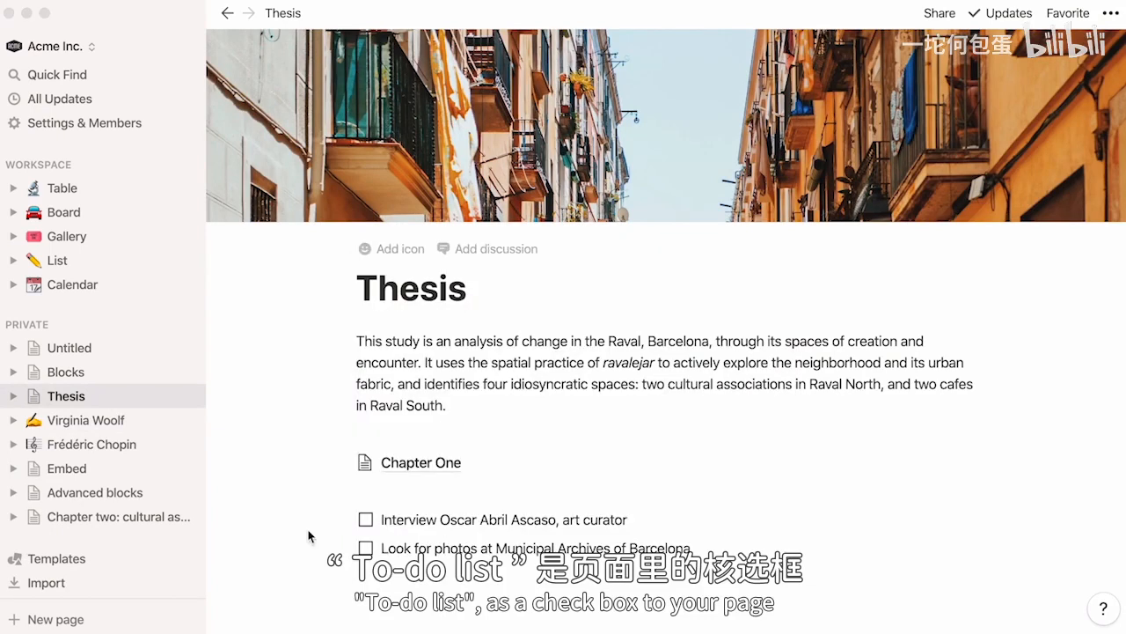
- Check off both to-do items, and uncheck the one about photos at the Municipal Archives
{"action": "left_click", "coordinate": [365, 519]}
{"action": "left_click", "coordinate": [365, 548]}
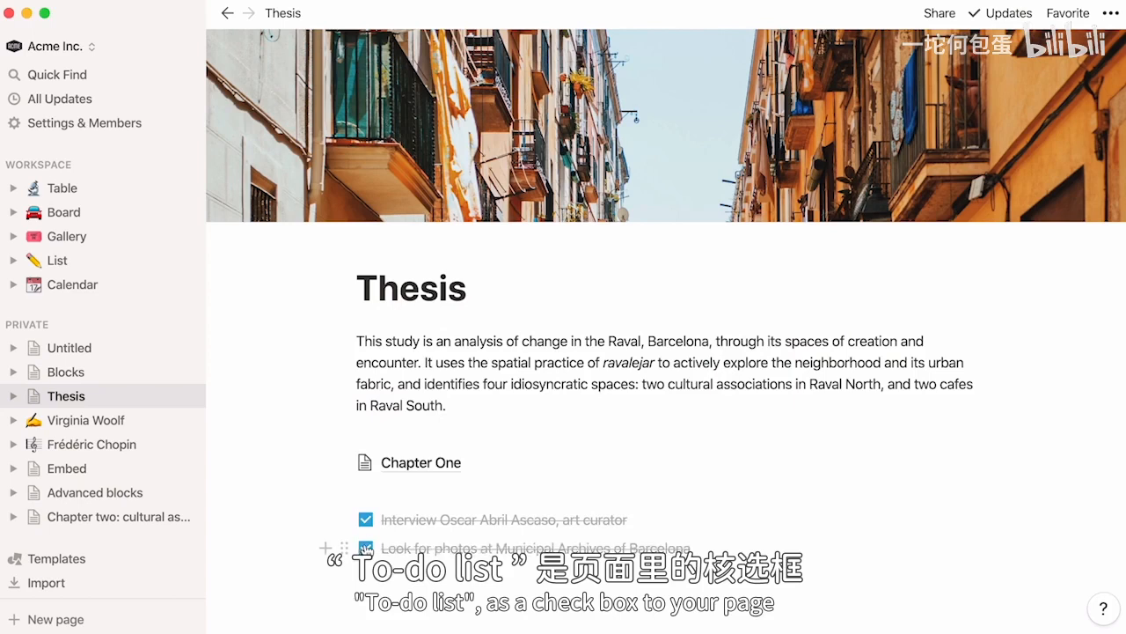
{"action": "left_click", "coordinate": [366, 548]}
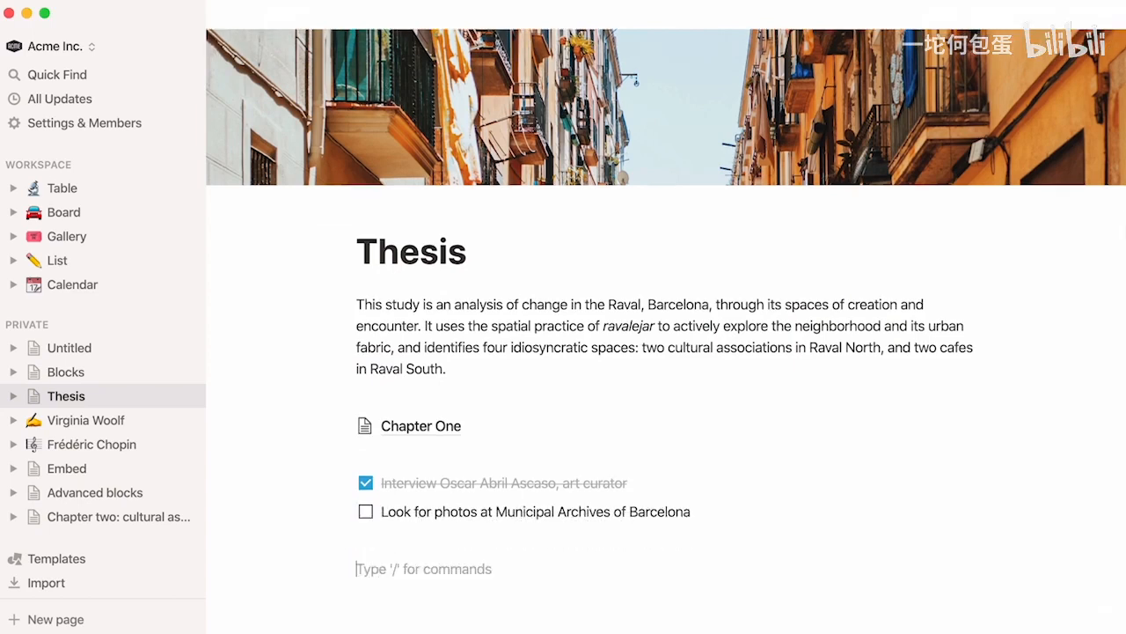
- Add a Heading 1 block reading "Research methods" below the to-do list
{"action": "type", "text": "/"}
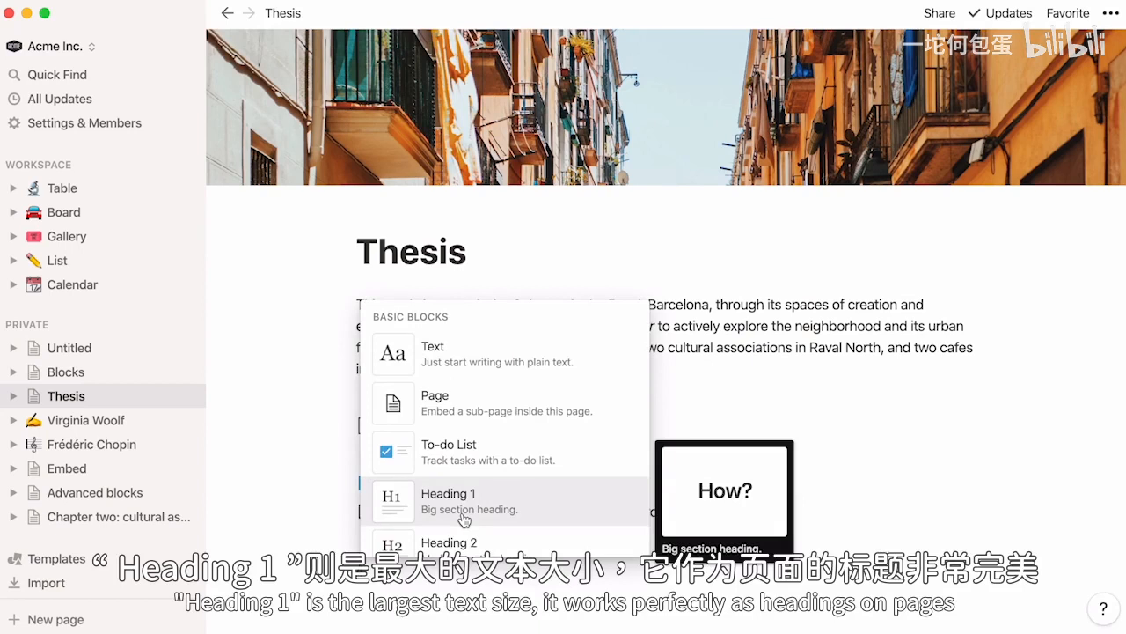
{"action": "type", "text": "h1"}
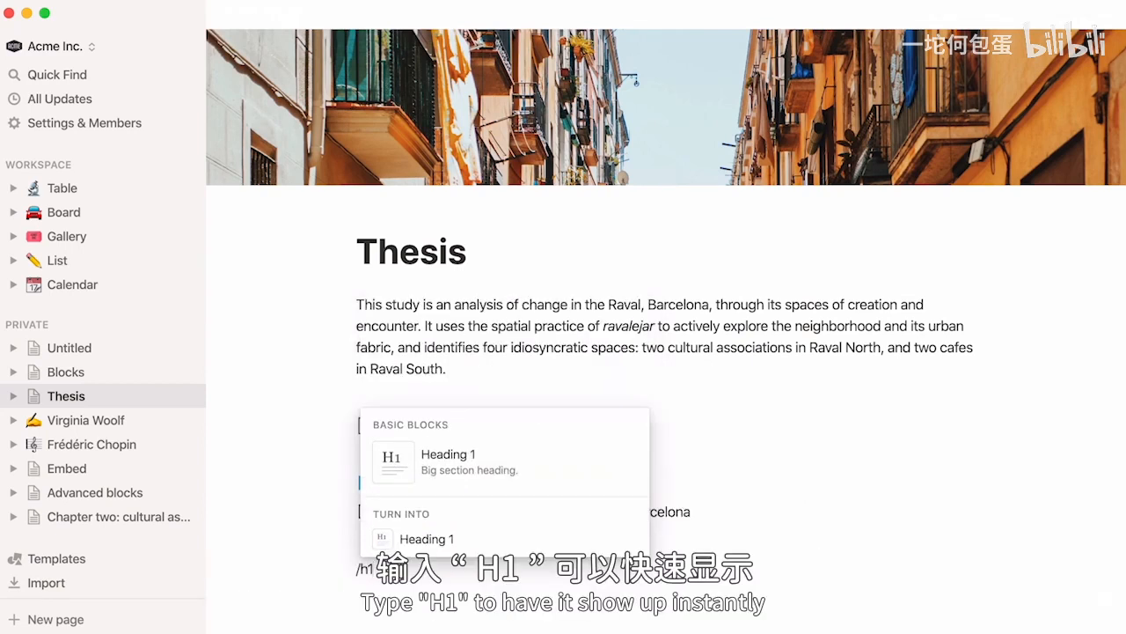
{"action": "key", "text": "Return"}
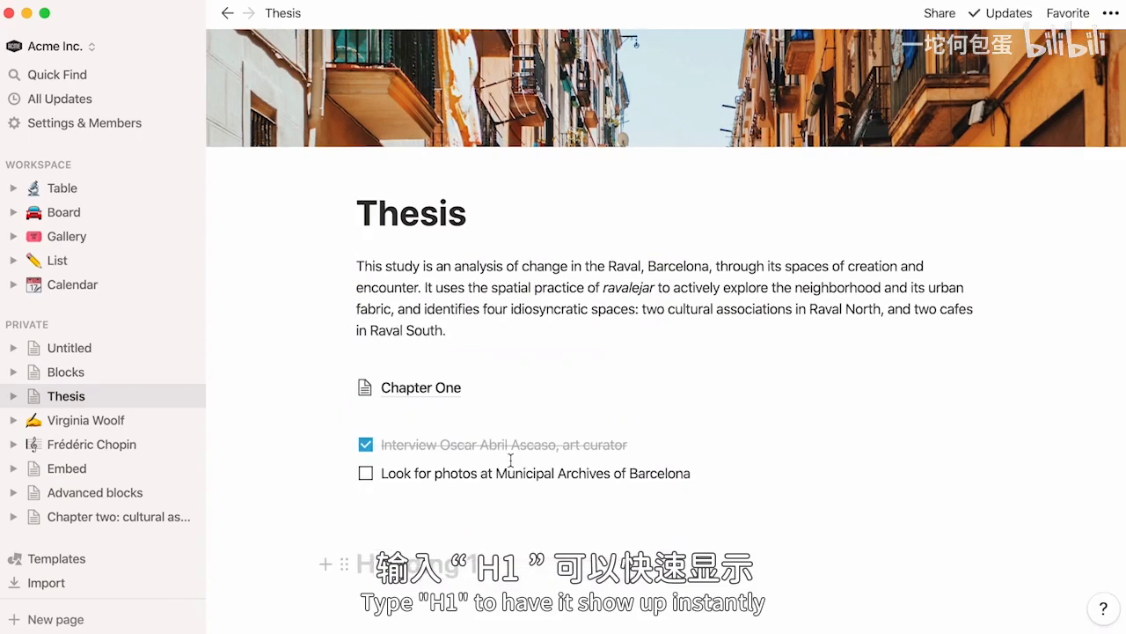
{"action": "type", "text": "Research methods"}
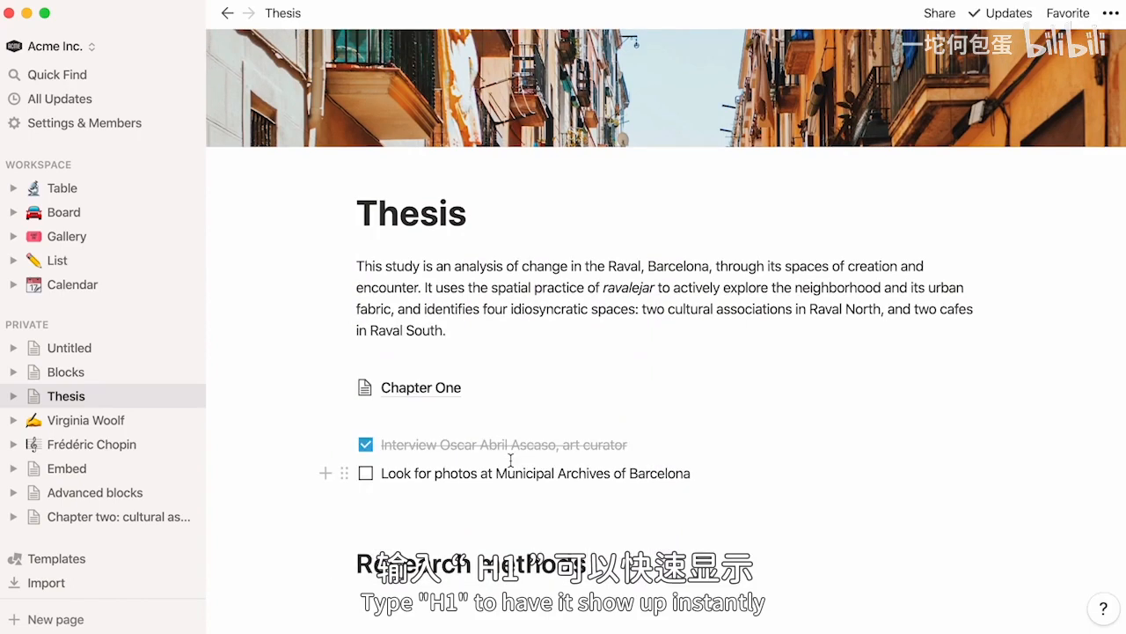
- Add a Heading 2 block reading "Identification of four case studies" under Research methods
{"action": "key", "text": "Return"}
{"action": "type", "text": "/"}
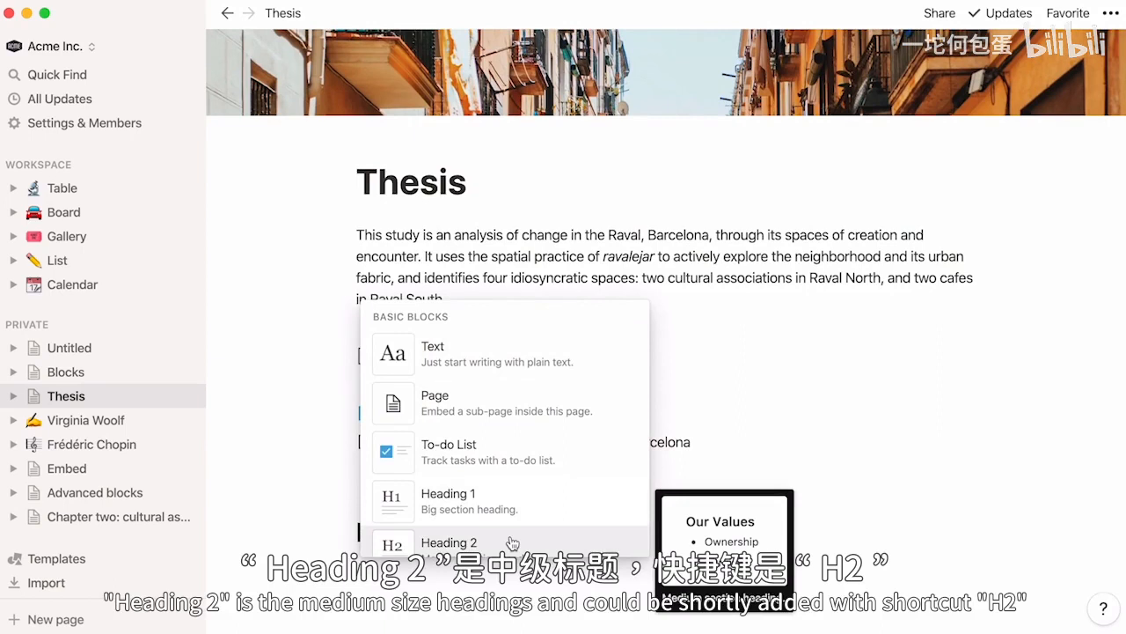
{"action": "type", "text": "h2"}
{"action": "key", "text": "Return"}
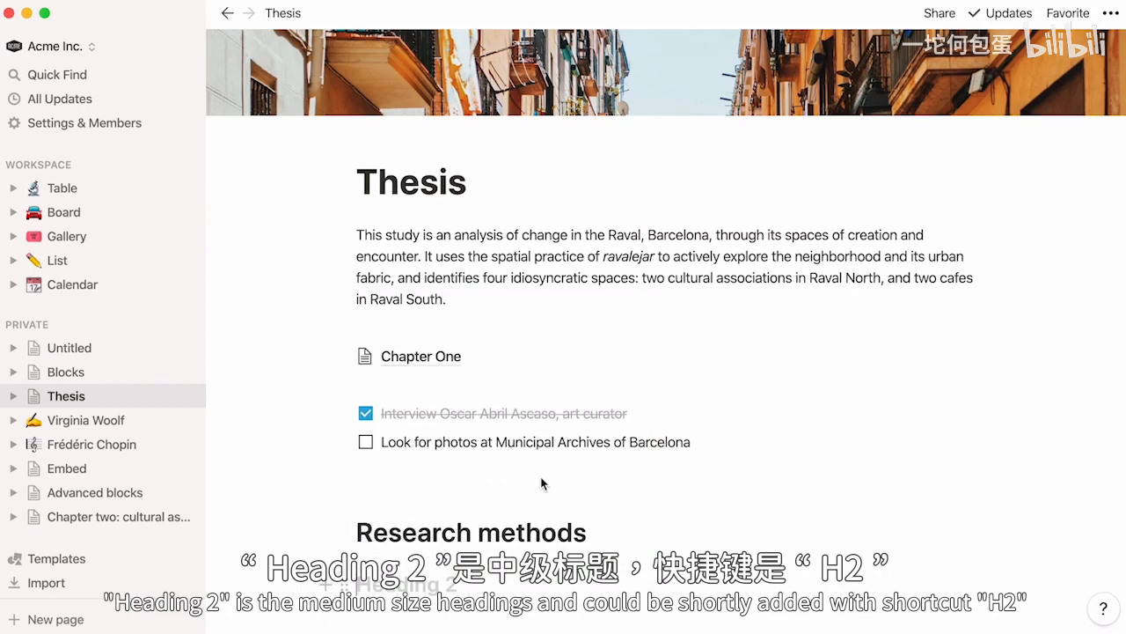
{"action": "type", "text": "Identification of four case studies"}
- Add a Heading 3 block reading "Acknowledgements" below the case studies heading
{"action": "key", "text": "Return"}
{"action": "type", "text": "/"}
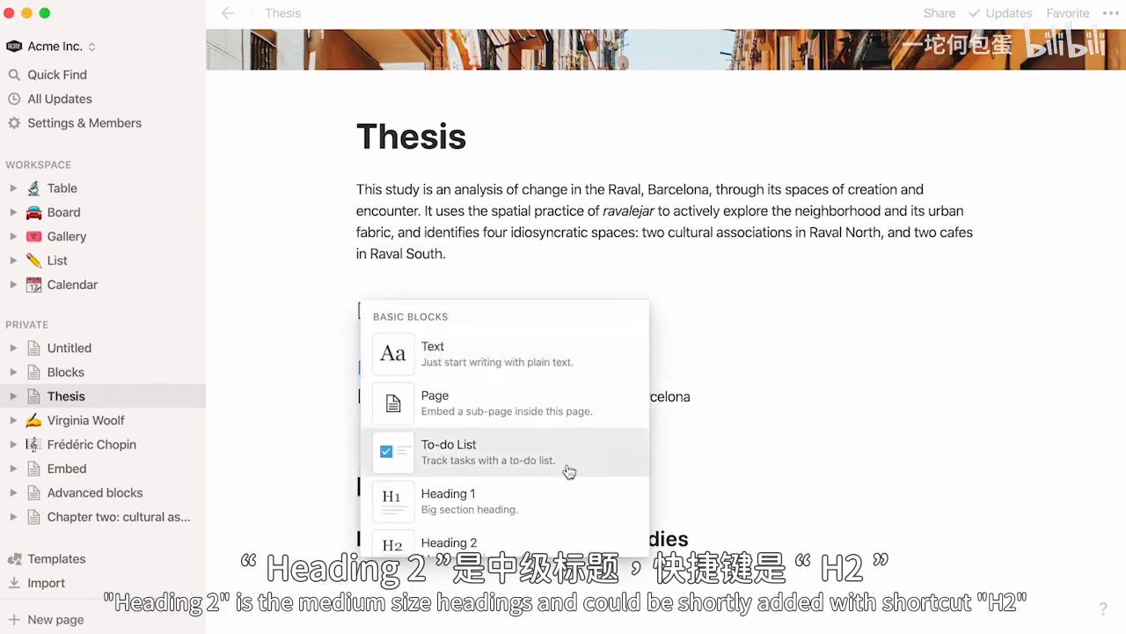
{"action": "scroll", "coordinate": [590, 456], "scroll_direction": "down", "scroll_amount": 2}
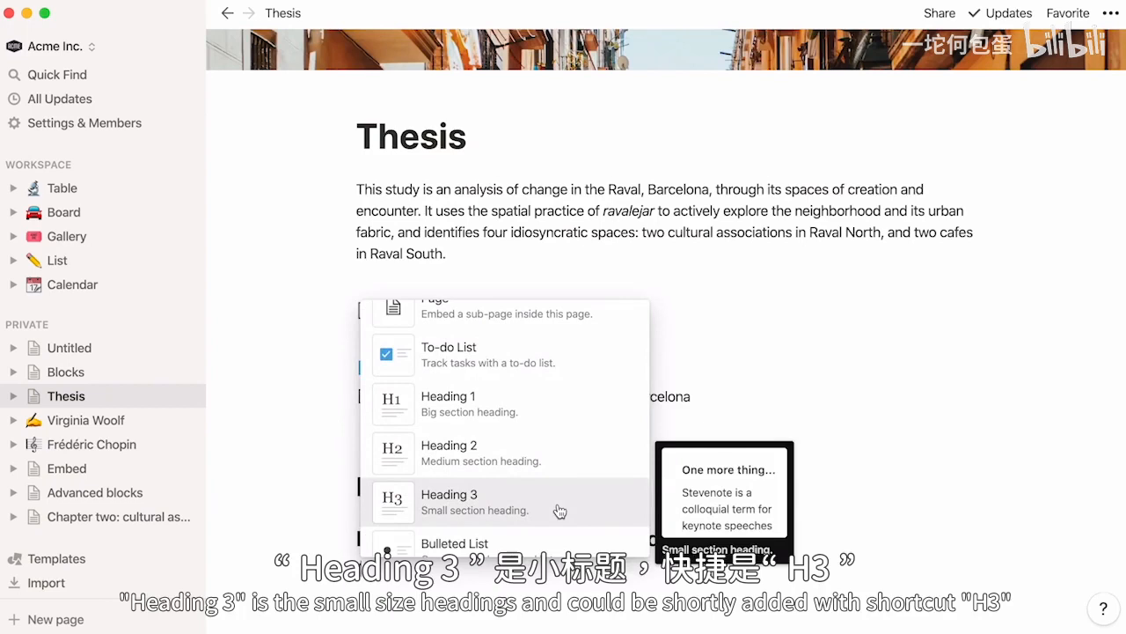
{"action": "type", "text": "h3"}
{"action": "key", "text": "Return"}
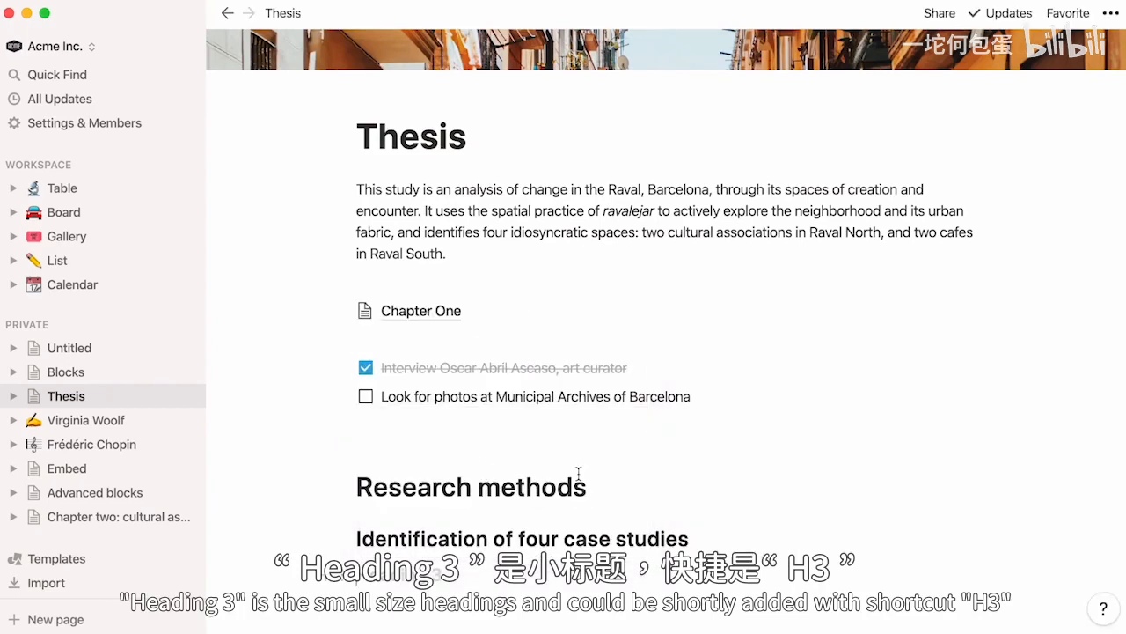
{"action": "type", "text": "Acknowledgements"}
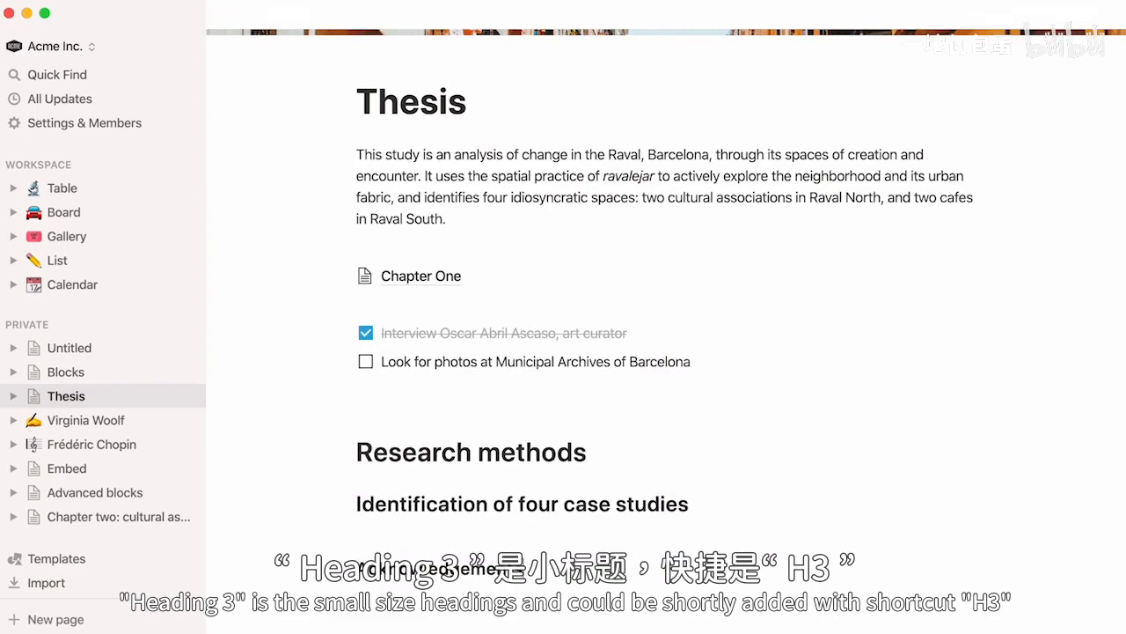
- Add a bulleted list under Acknowledgements with the names of the three acknowledged doctors
{"action": "key", "text": "Return"}
{"action": "type", "text": "/"}
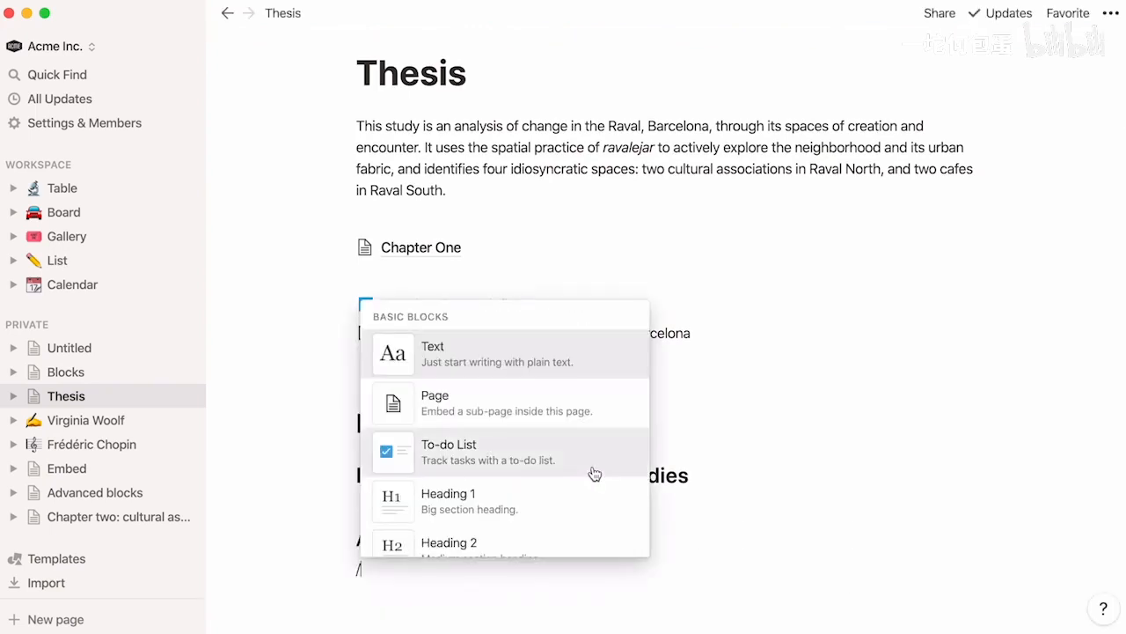
{"action": "scroll", "coordinate": [595, 473], "scroll_direction": "down", "scroll_amount": 1}
{"action": "scroll", "coordinate": [595, 473], "scroll_direction": "down", "scroll_amount": 2}
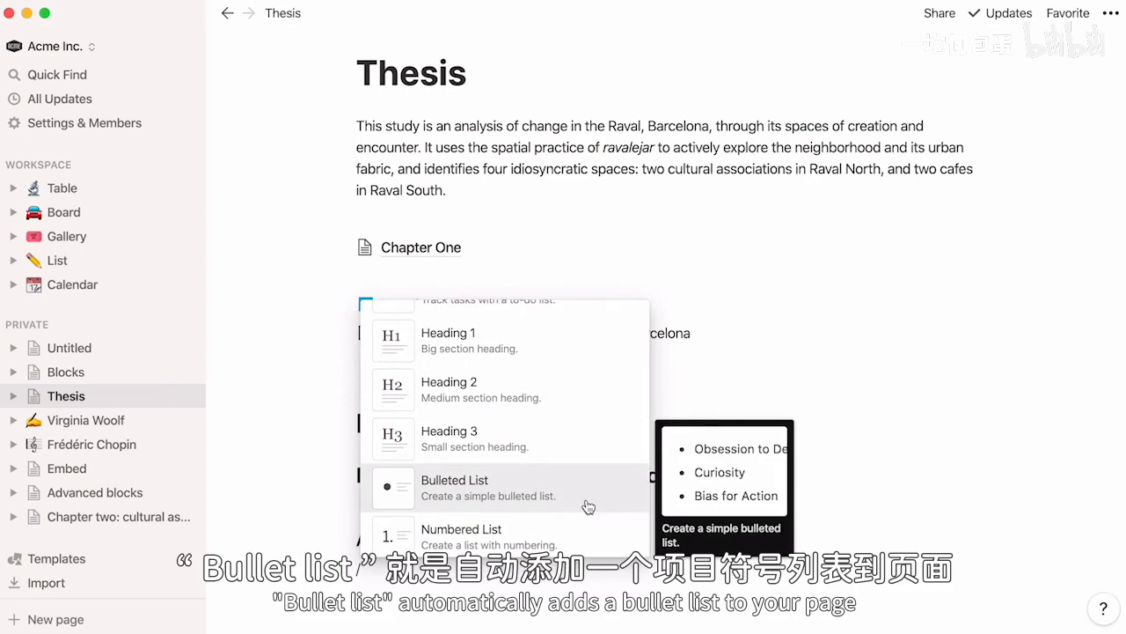
{"action": "key", "text": "Return"}
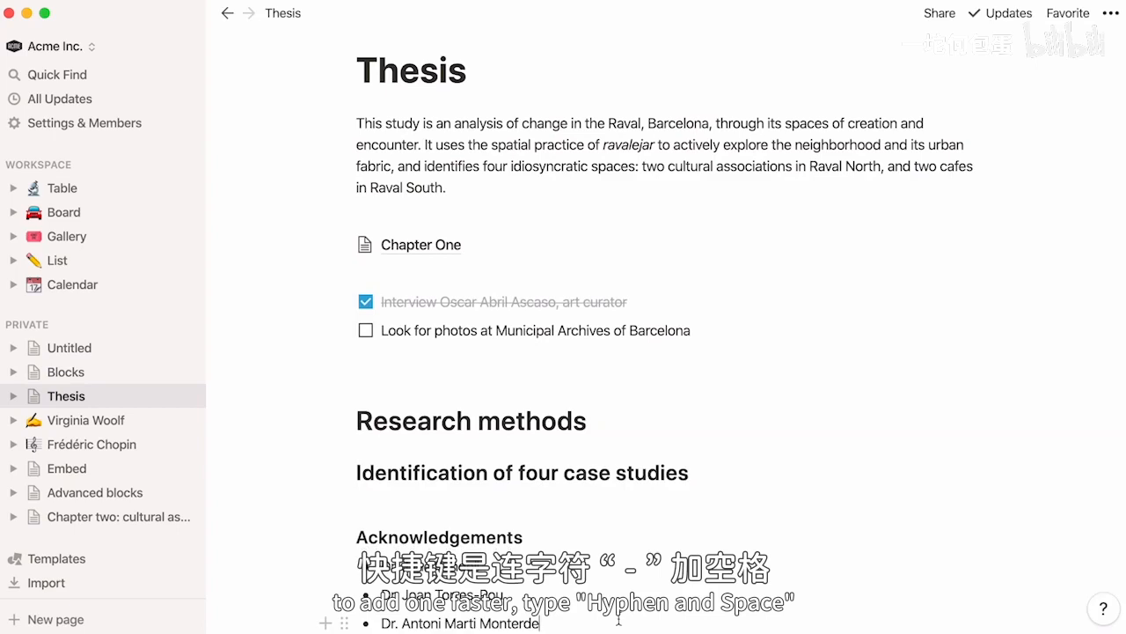
{"action": "scroll", "coordinate": [619, 621], "scroll_direction": "down", "scroll_amount": 2}
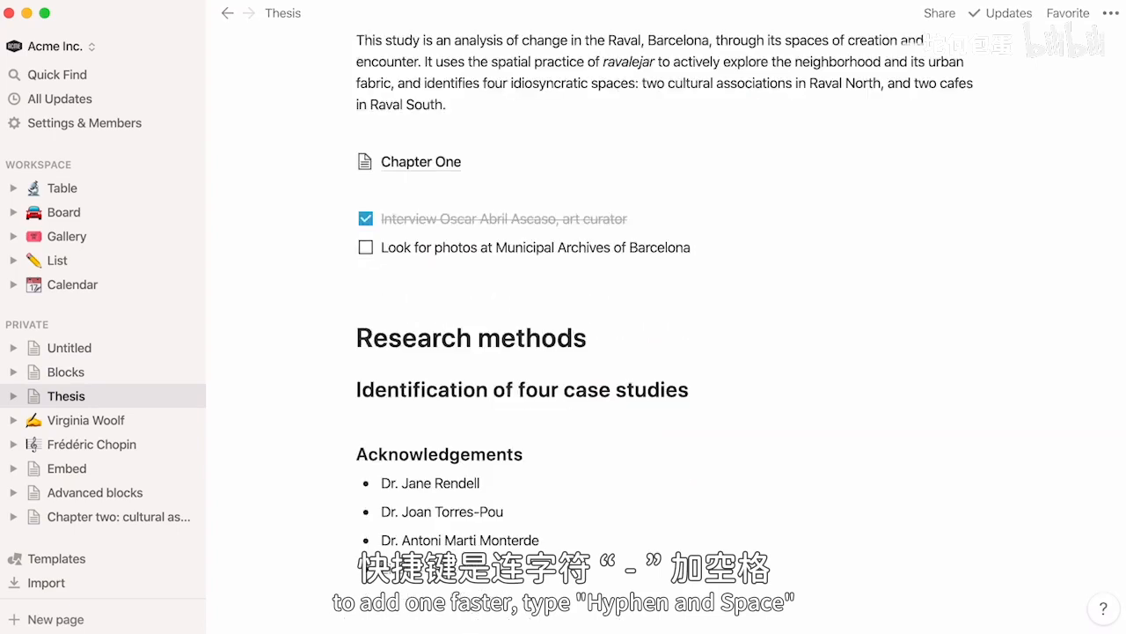
- Add a three-item numbered list below the bullets covering the Raval's geographical location, Contemporary Raval's main streets, and the PERI transformation, with sources
{"action": "key", "text": "Return"}
{"action": "key", "text": "Return"}
{"action": "type", "text": "/"}
{"action": "scroll", "coordinate": [578, 546], "scroll_direction": "down", "scroll_amount": 4}
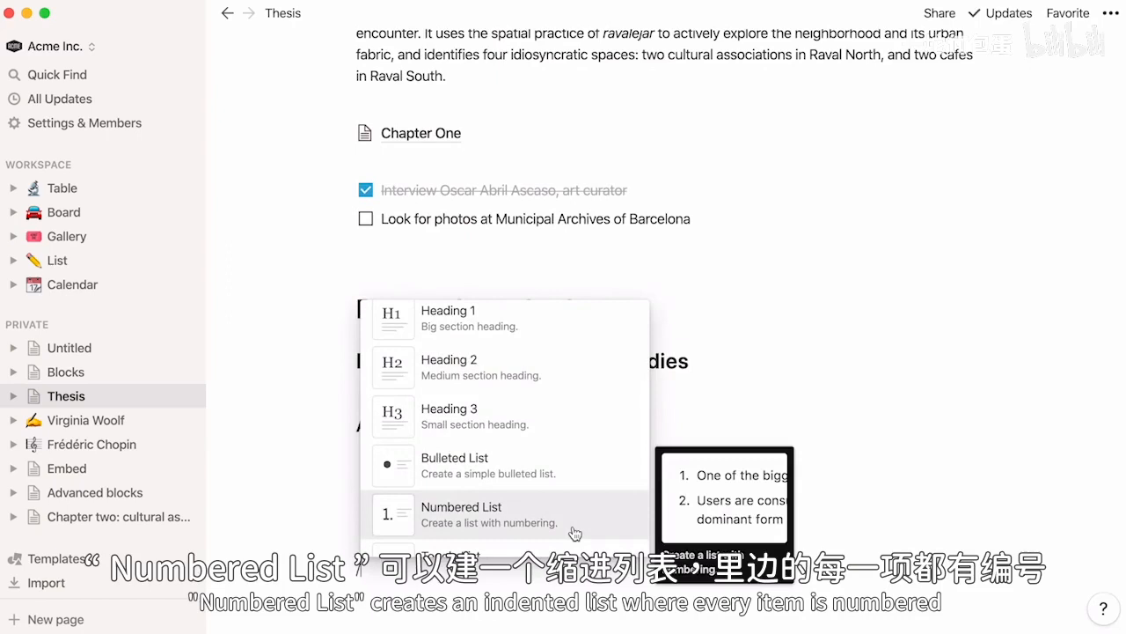
{"action": "left_click", "coordinate": [574, 534]}
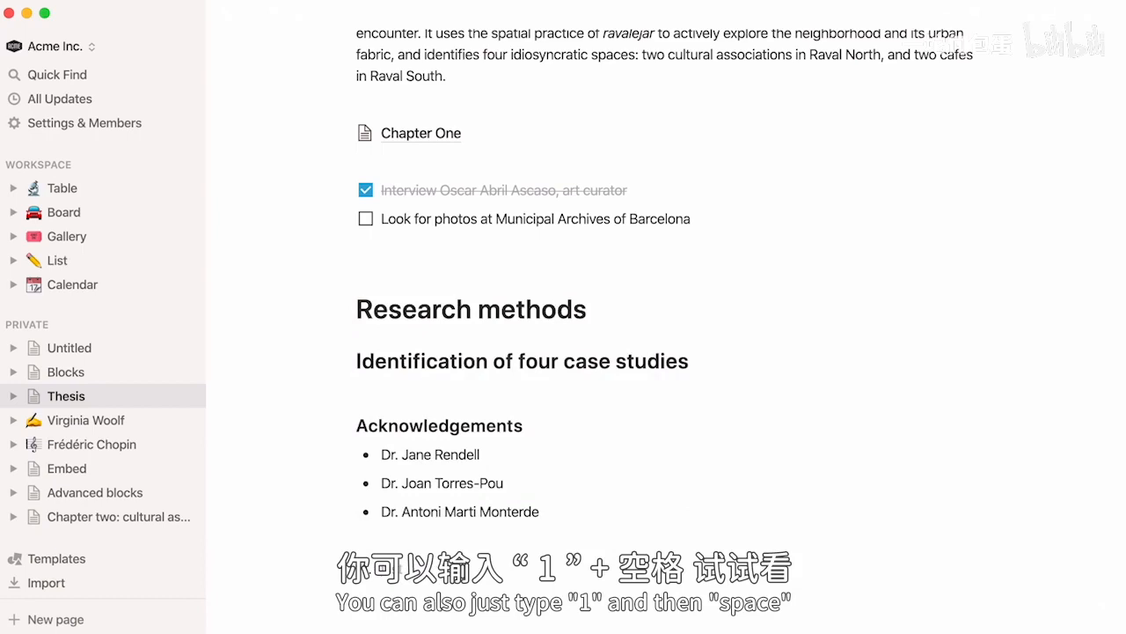
{"action": "scroll", "coordinate": [581, 317], "scroll_direction": "down", "scroll_amount": 2}
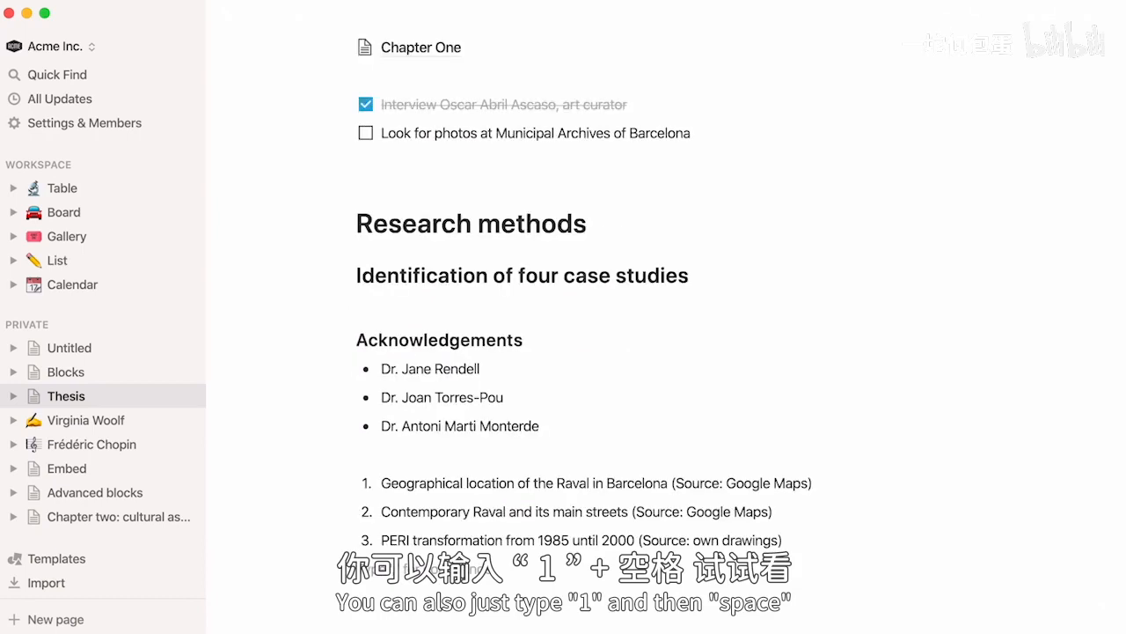
- Add a toggle list block below the numbered list and enter its title text
{"action": "scroll", "coordinate": [581, 300], "scroll_direction": "down", "scroll_amount": 1}
{"action": "left_click", "coordinate": [396, 566]}
{"action": "type", "text": "/"}
{"action": "scroll", "coordinate": [561, 533], "scroll_direction": "down", "scroll_amount": 1}
{"action": "scroll", "coordinate": [562, 532], "scroll_direction": "down", "scroll_amount": 1}
{"action": "left_click", "coordinate": [561, 528]}
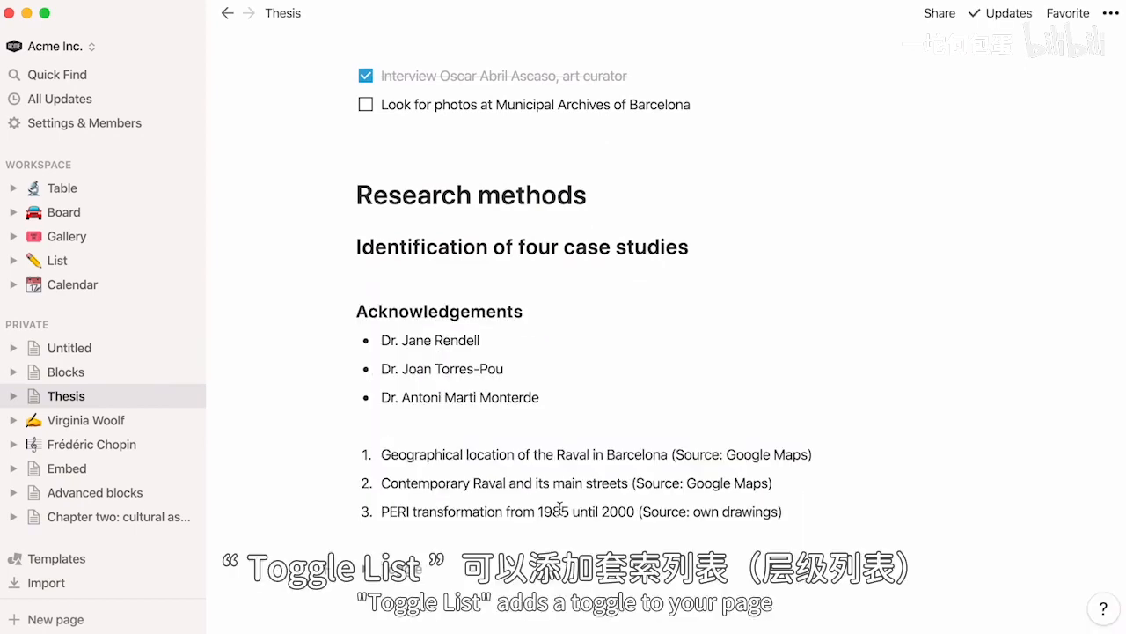
{"action": "type", "text": "Parent is a minimalism"}
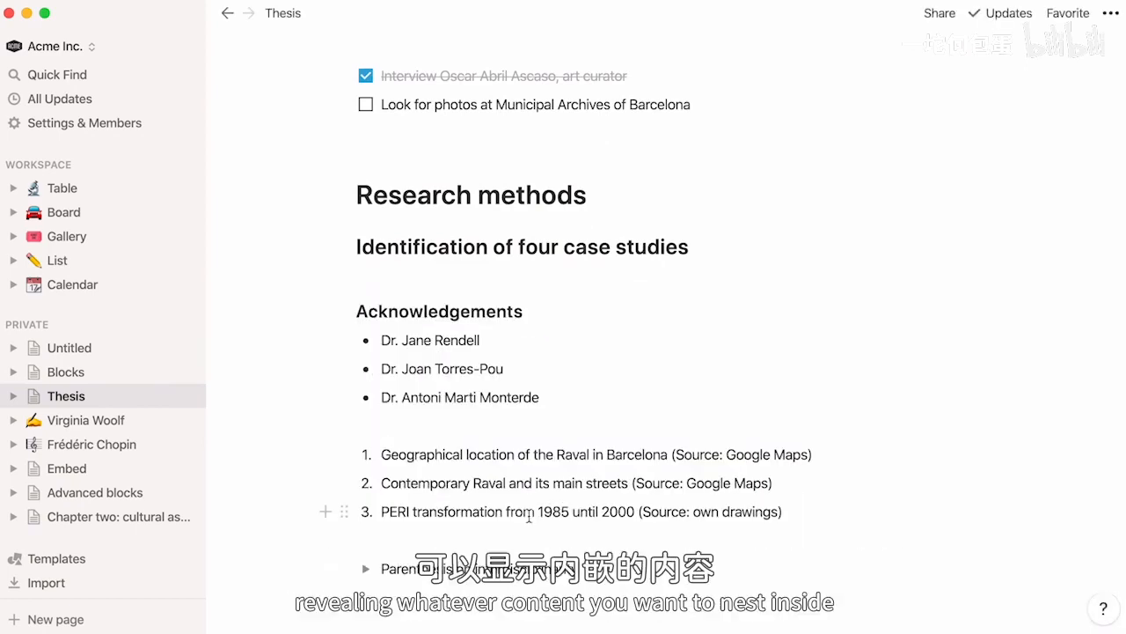
- Expand the "Parenthesis on interdisciplinarity" toggle to view its nested content and collapse it again
{"action": "left_click", "coordinate": [364, 573]}
{"action": "scroll", "coordinate": [387, 559], "scroll_direction": "down", "scroll_amount": 2}
{"action": "left_click", "coordinate": [366, 427]}
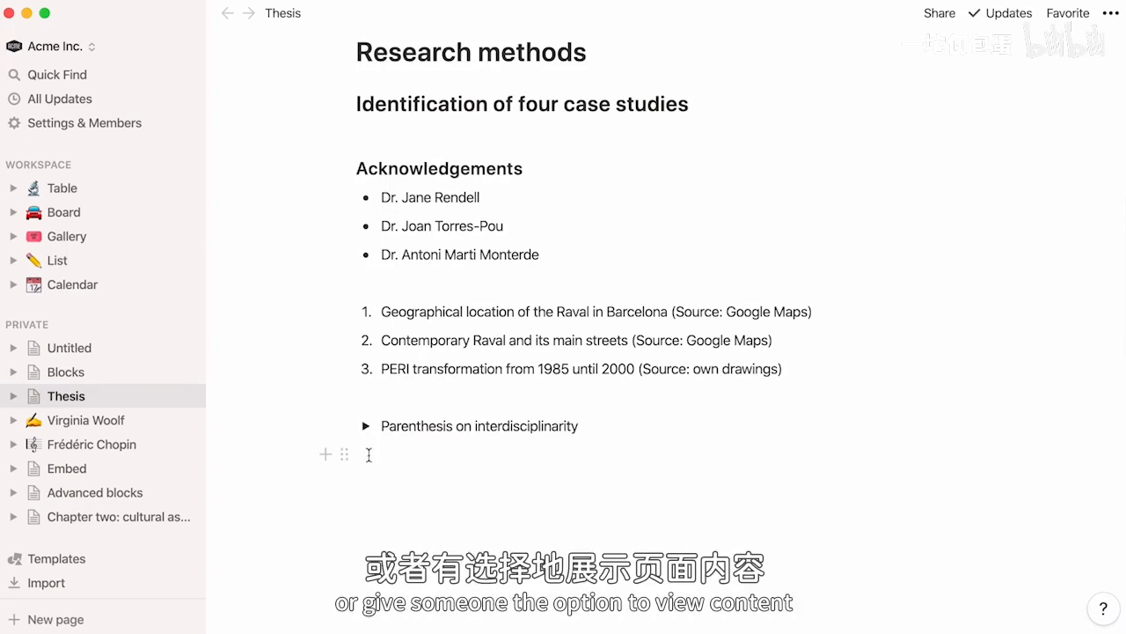
- Try starting another toggle list on the line below the existing toggle with the ">" shorthand
{"action": "left_click", "coordinate": [368, 456]}
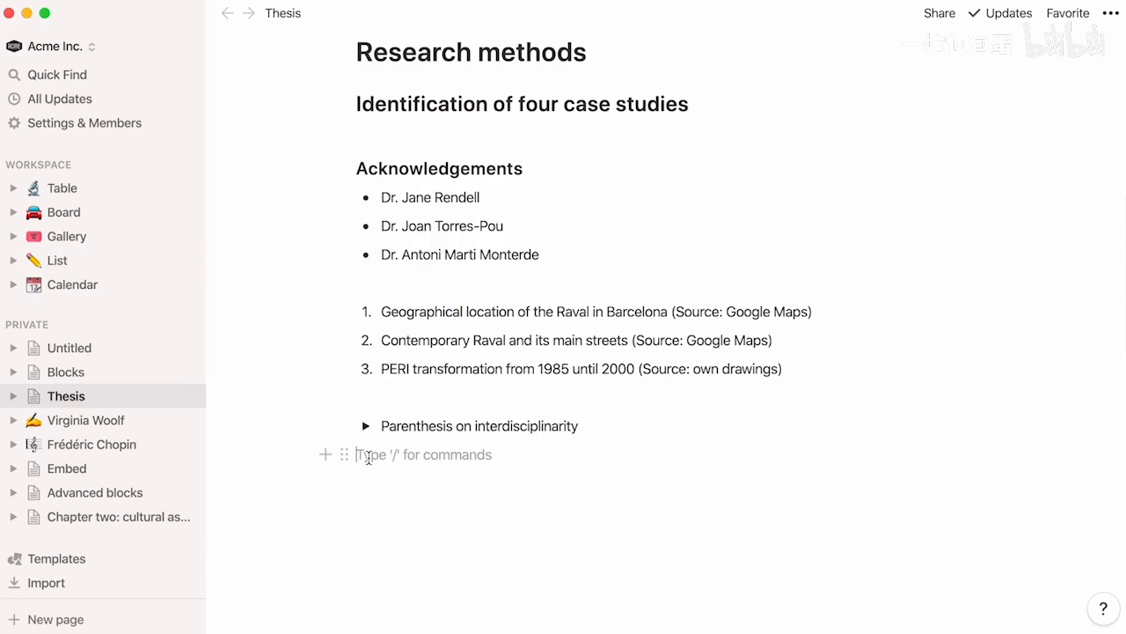
{"action": "type", "text": ">"}
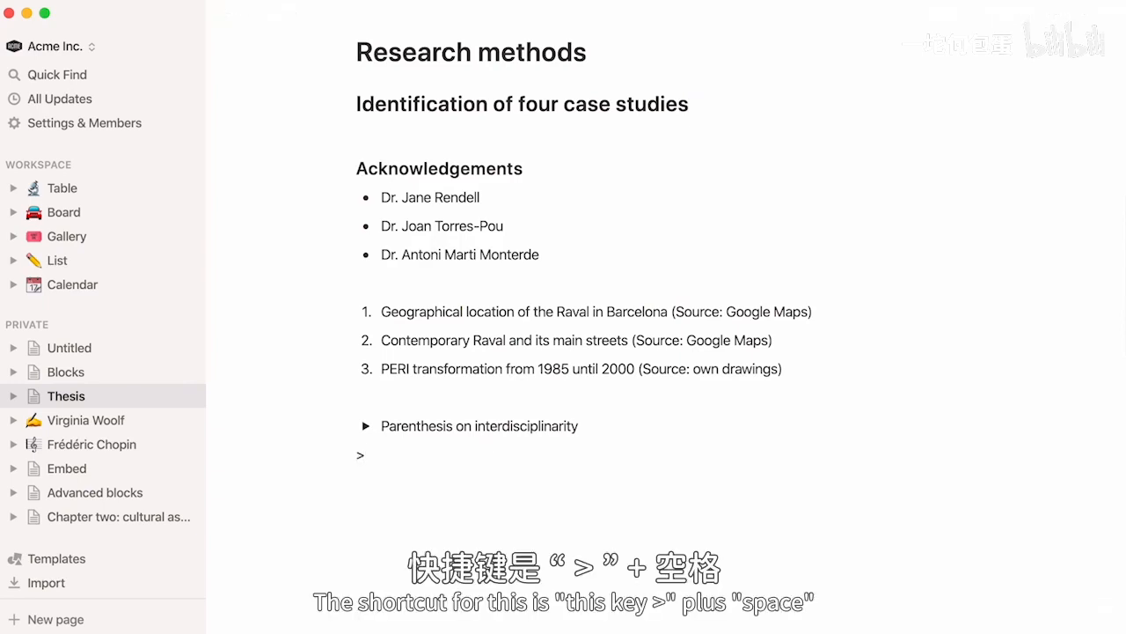
{"action": "key", "text": "space"}
- Add a quote block below the toggle with "I do not explain, I explore." in italics and Marshall McLuhan on the second line
{"action": "key", "text": "Return"}
{"action": "type", "text": "/"}
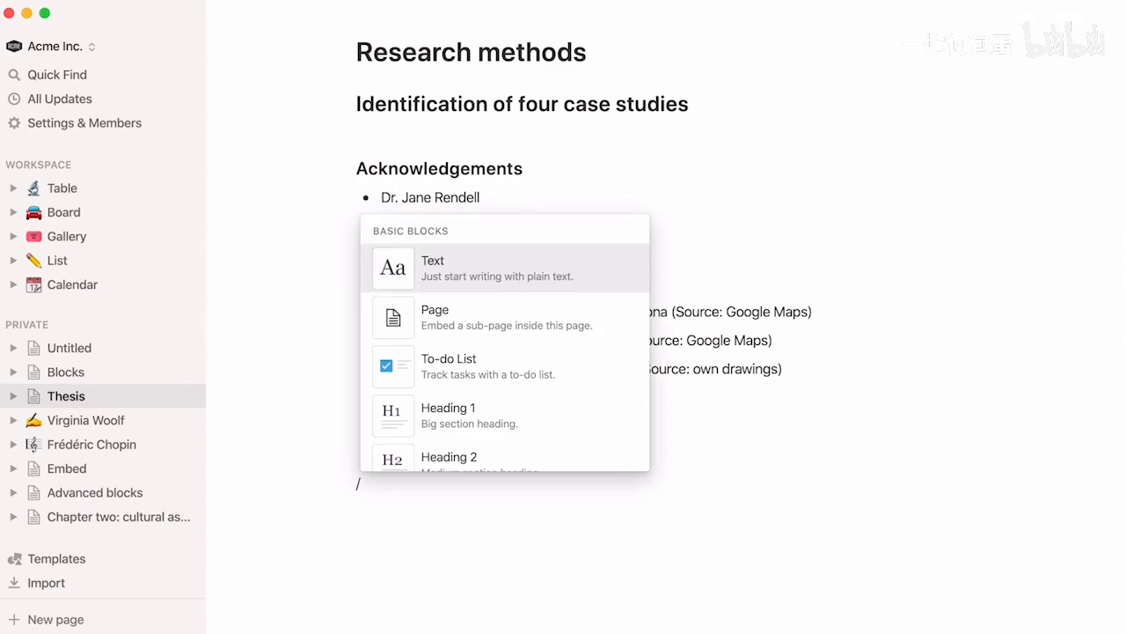
{"action": "scroll", "coordinate": [382, 435], "scroll_direction": "down", "scroll_amount": 5}
{"action": "left_click", "coordinate": [382, 433]}
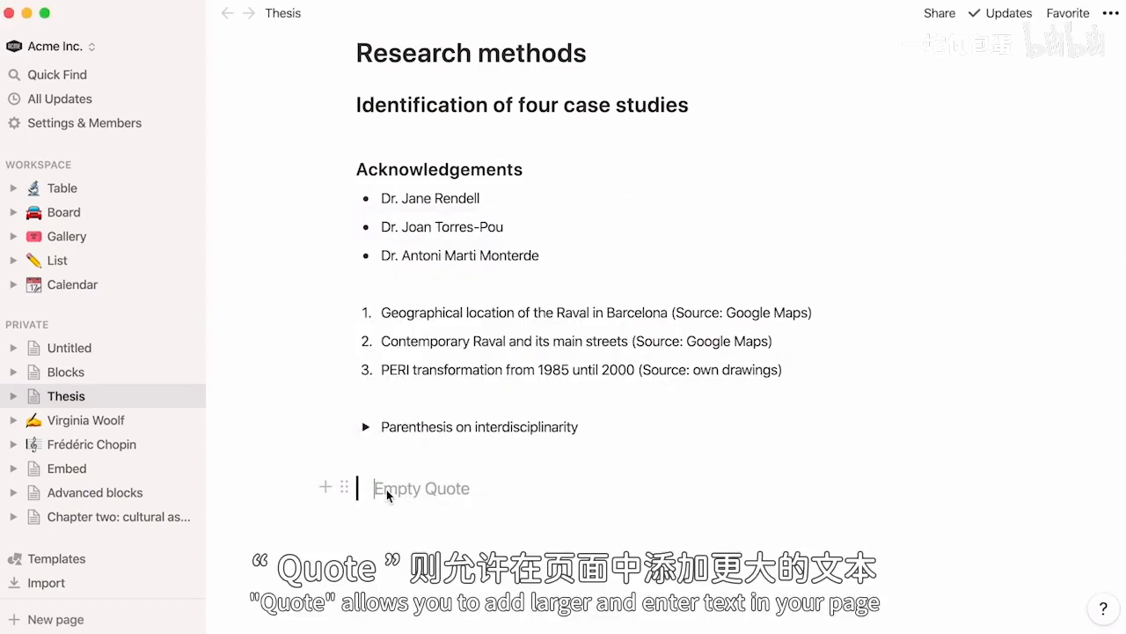
{"action": "type", "text": "I do not explain, I explore. Marshall McLuhan"}
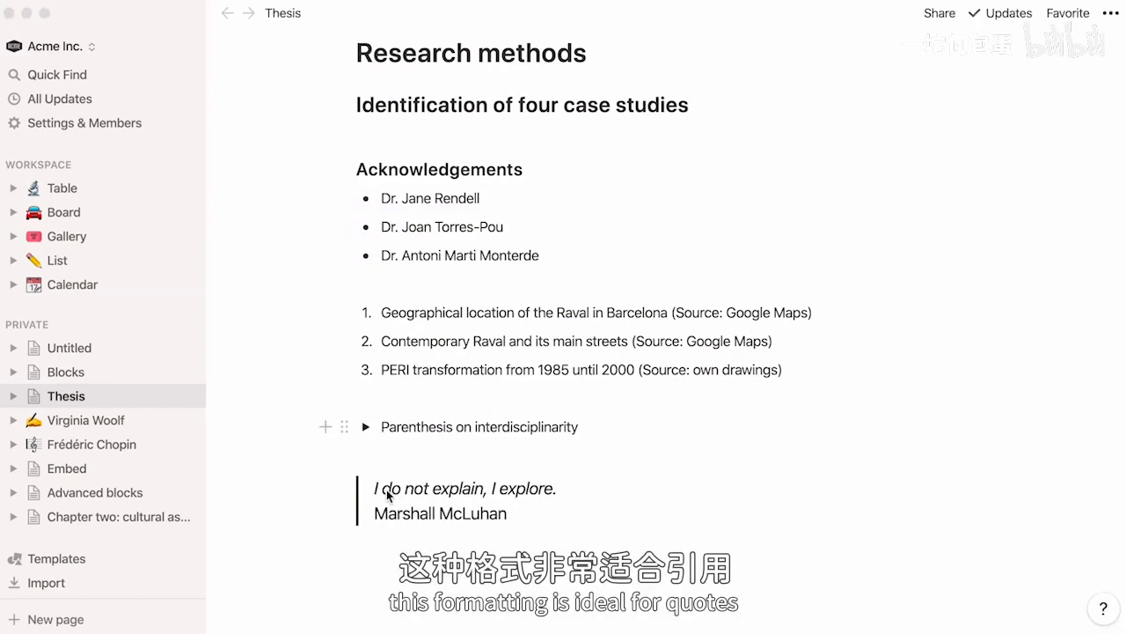
- Insert a divider from the block list below the McLuhan quote and delete it
{"action": "key", "text": "Return"}
{"action": "type", "text": "/"}
{"action": "scroll", "coordinate": [367, 533], "scroll_direction": "down", "scroll_amount": 3}
{"action": "scroll", "coordinate": [367, 534], "scroll_direction": "down", "scroll_amount": 3}
{"action": "key", "text": "BackSpace"}
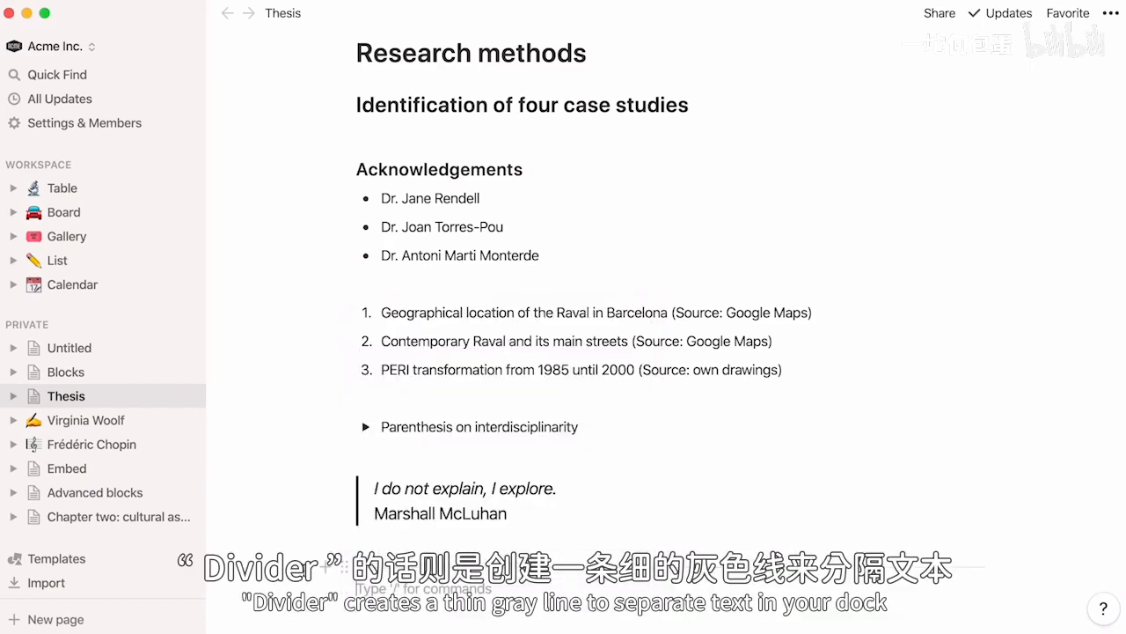
{"action": "left_click", "coordinate": [343, 588]}
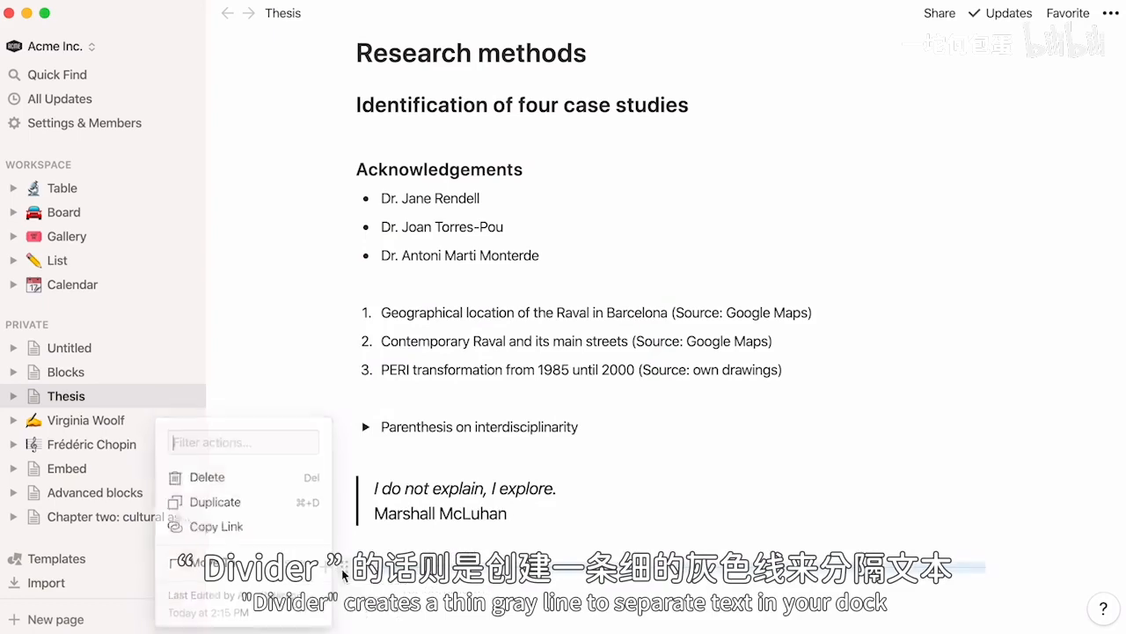
{"action": "left_click", "coordinate": [293, 484]}
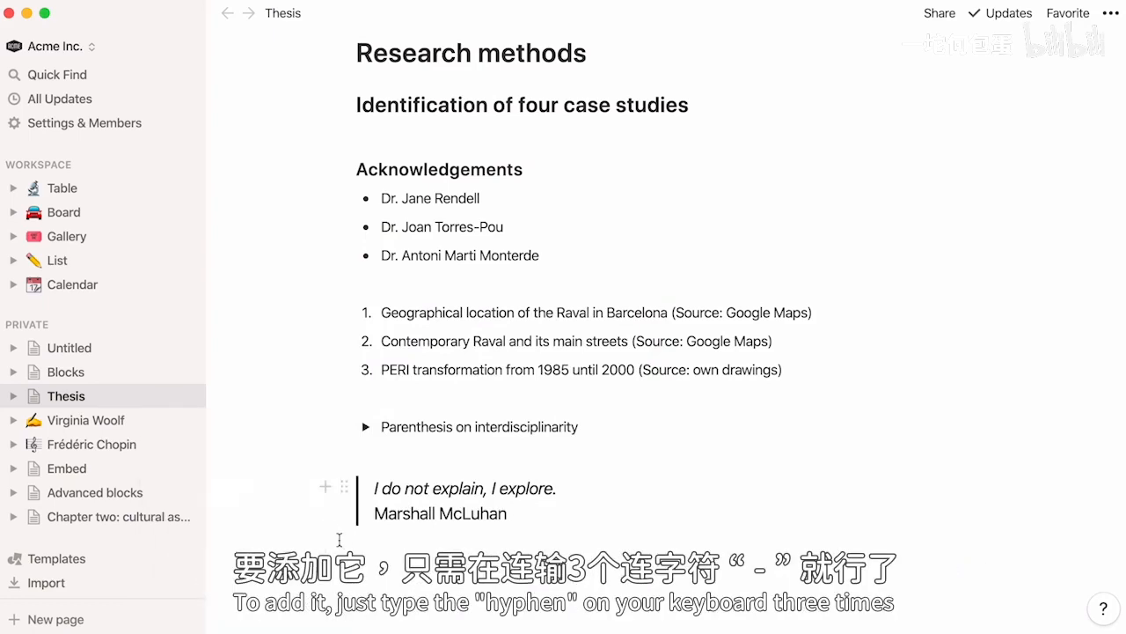
- Add a divider below the quote with three hyphens, and insert a link to the Virginia Woolf page beneath it
{"action": "type", "text": "---"}
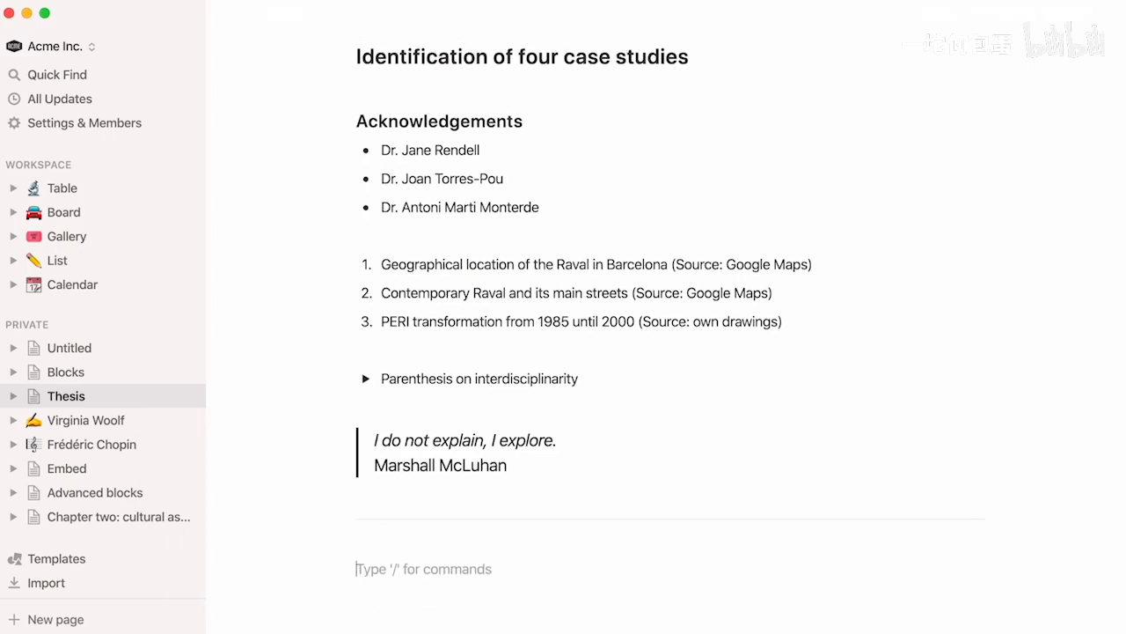
{"action": "type", "text": "/"}
{"action": "scroll", "coordinate": [383, 529], "scroll_direction": "down", "scroll_amount": 5}
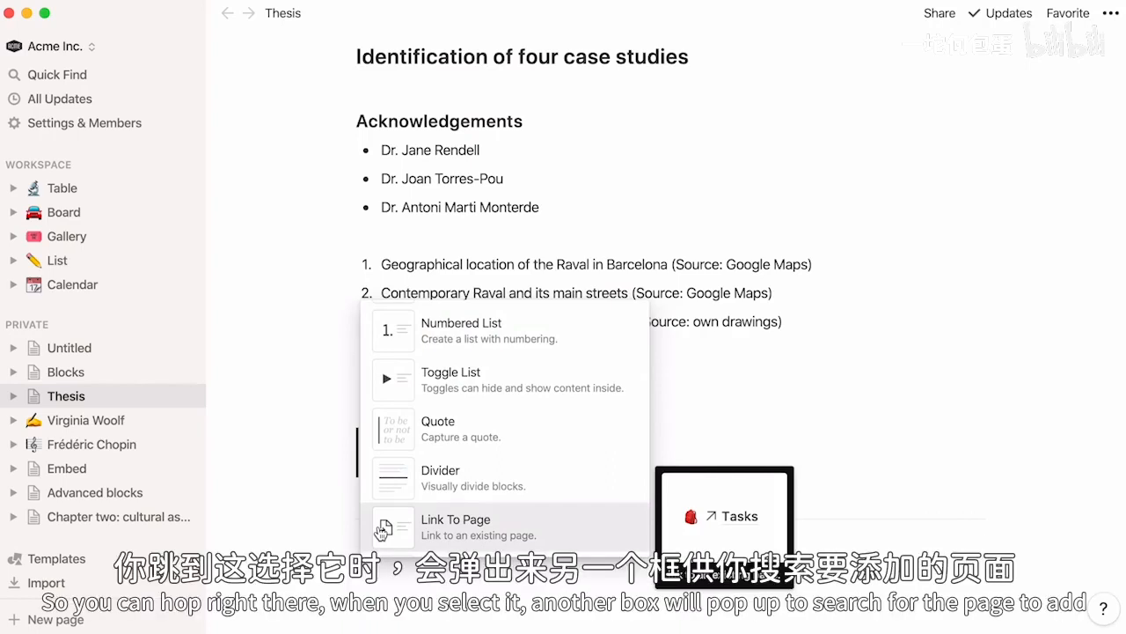
{"action": "left_click", "coordinate": [384, 529]}
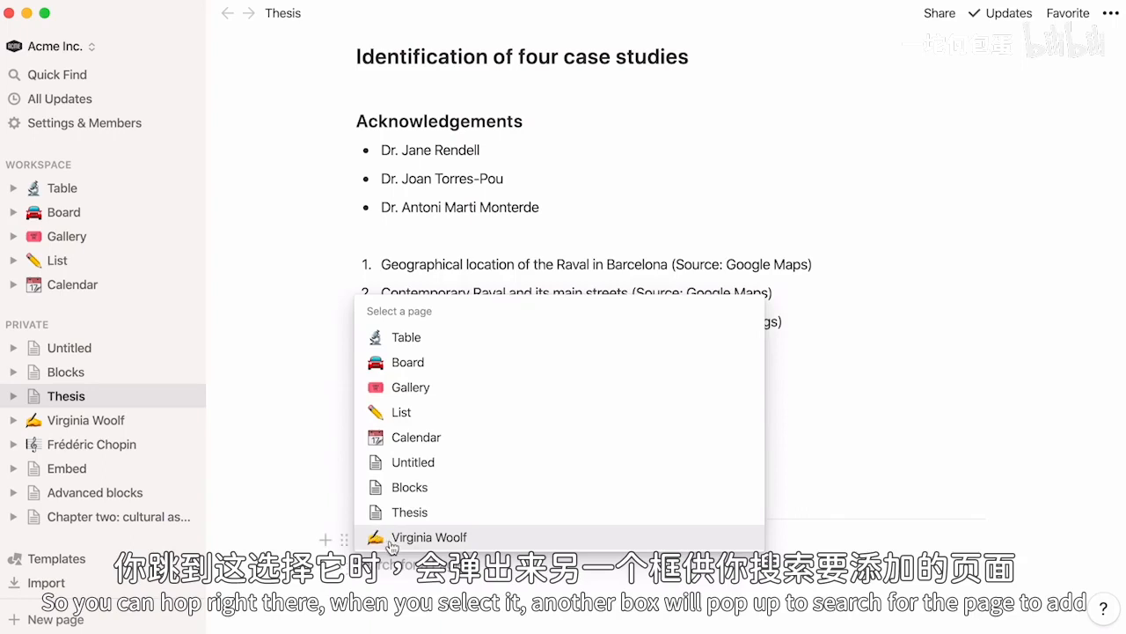
{"action": "left_click", "coordinate": [392, 544]}
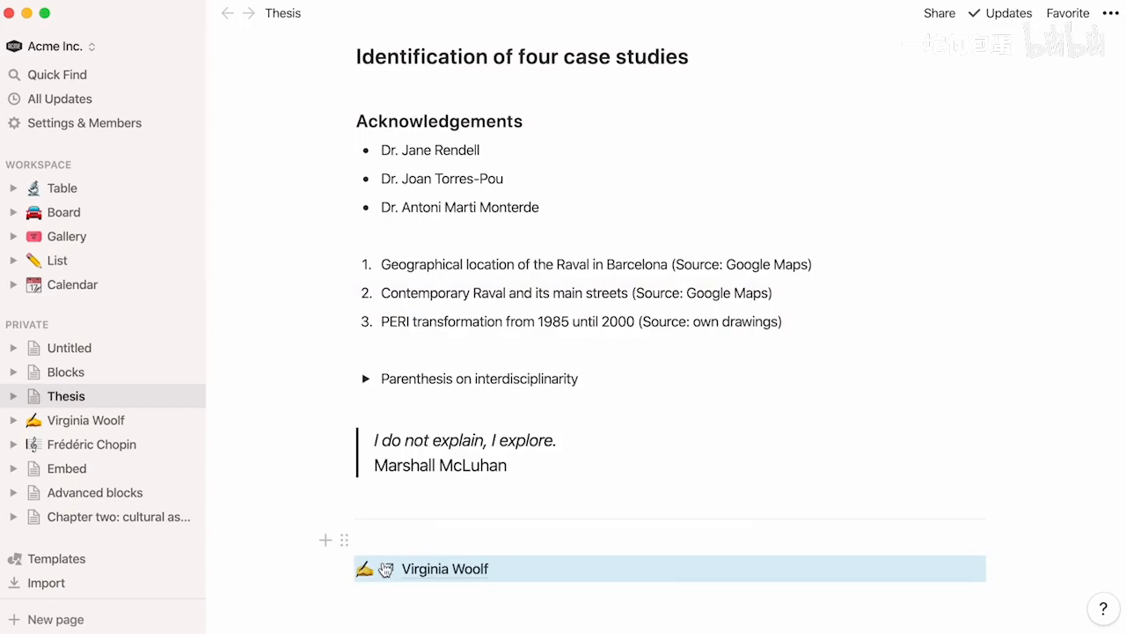
- Add a callout block below the page link with the passage beginning "The space I'm looking for doesn't exist. Everything has been disseminated."
{"action": "key", "text": "Return"}
{"action": "type", "text": "/"}
{"action": "scroll", "coordinate": [377, 491], "scroll_direction": "down", "scroll_amount": 3}
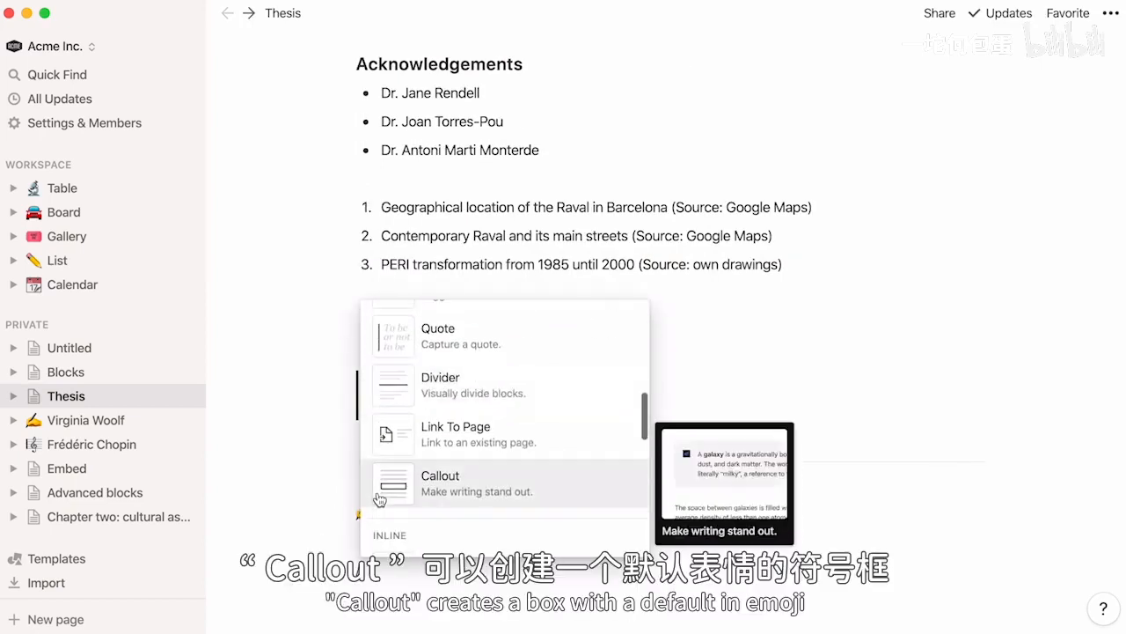
{"action": "left_click", "coordinate": [377, 491]}
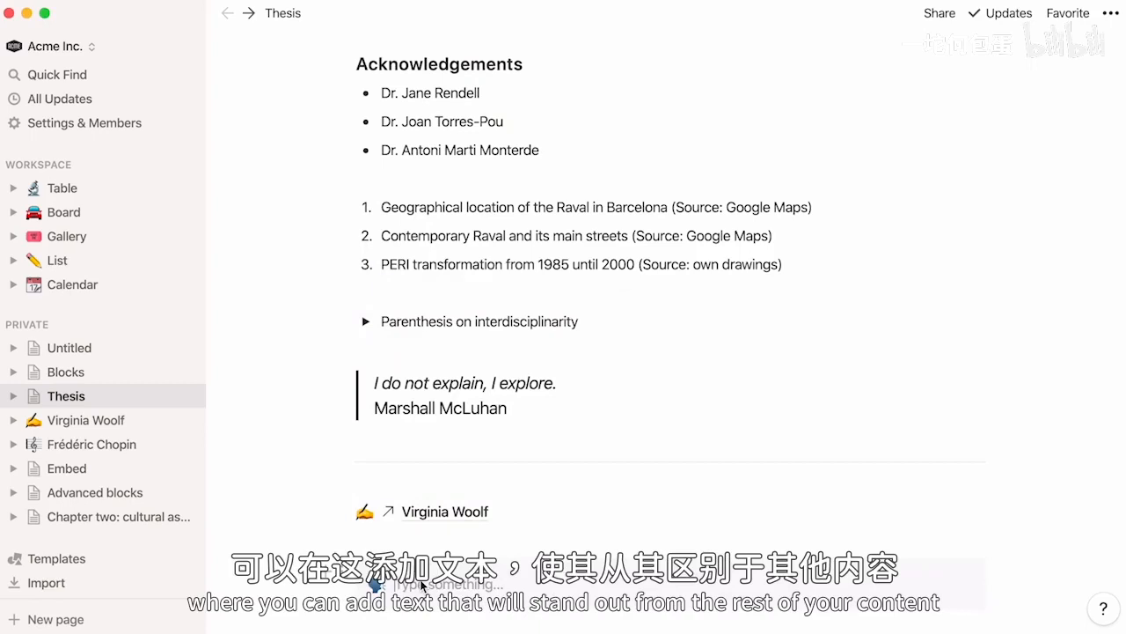
{"action": "type", "text": "The space I'm looking for doesn't exist. Everything has been disseminated. The function exists, the action exists, the necessity exists, but its way of concretizing itself is completely disseminated in diverse spaces, places, and moments."}
{"action": "scroll", "coordinate": [421, 584], "scroll_direction": "down", "scroll_amount": 2}
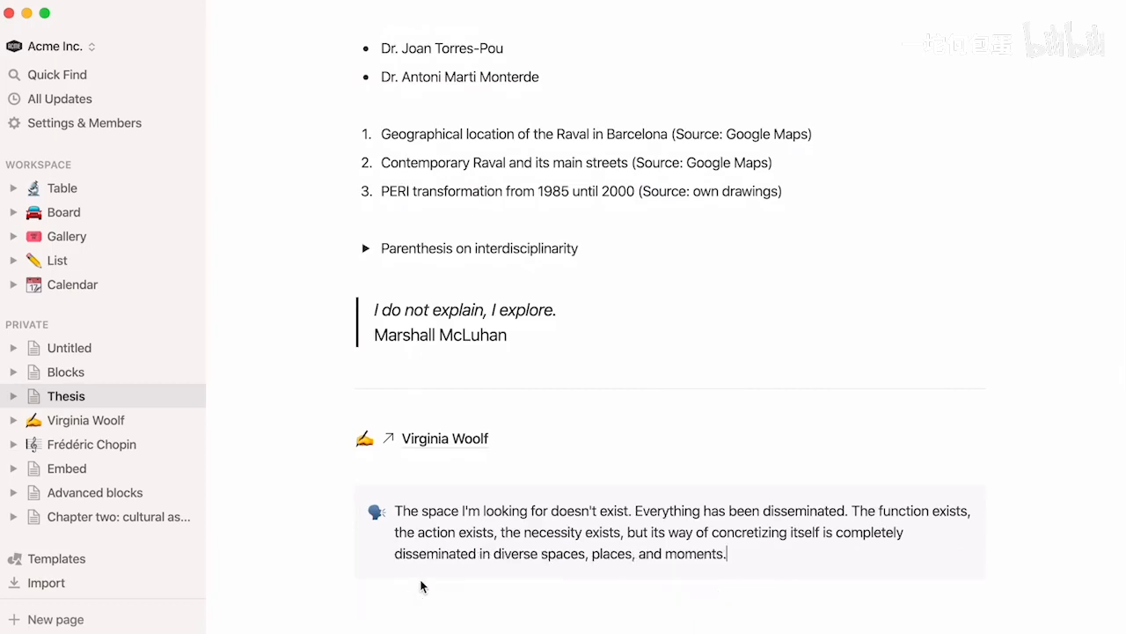
- Change the callout's icon to the light bulb emoji and give its box a light red background
{"action": "left_click", "coordinate": [376, 511]}
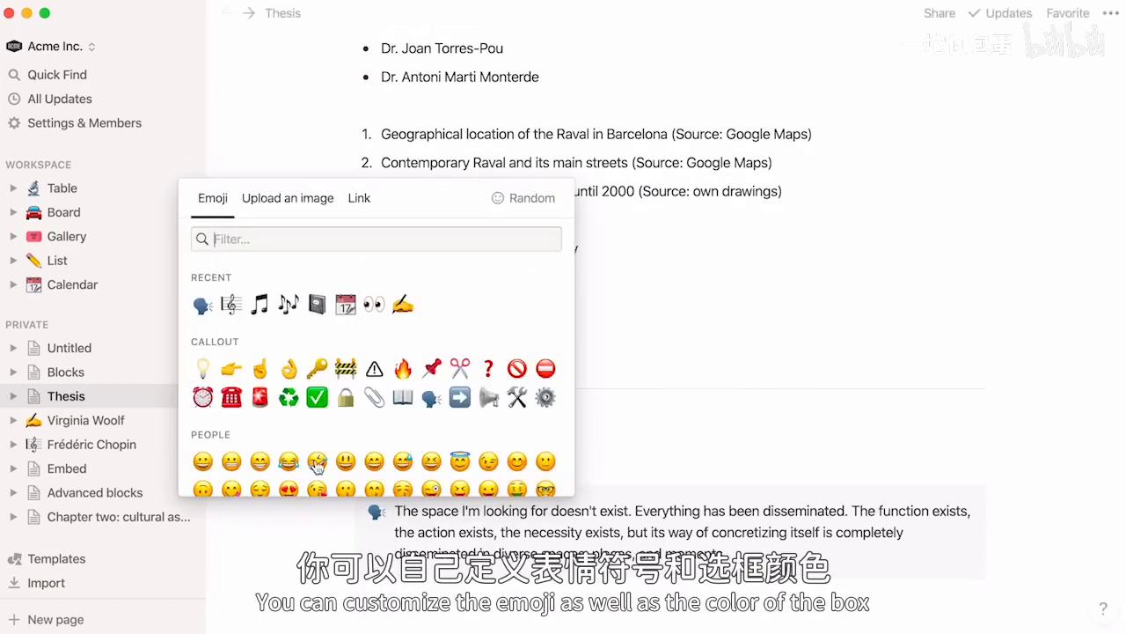
{"action": "left_click", "coordinate": [202, 369]}
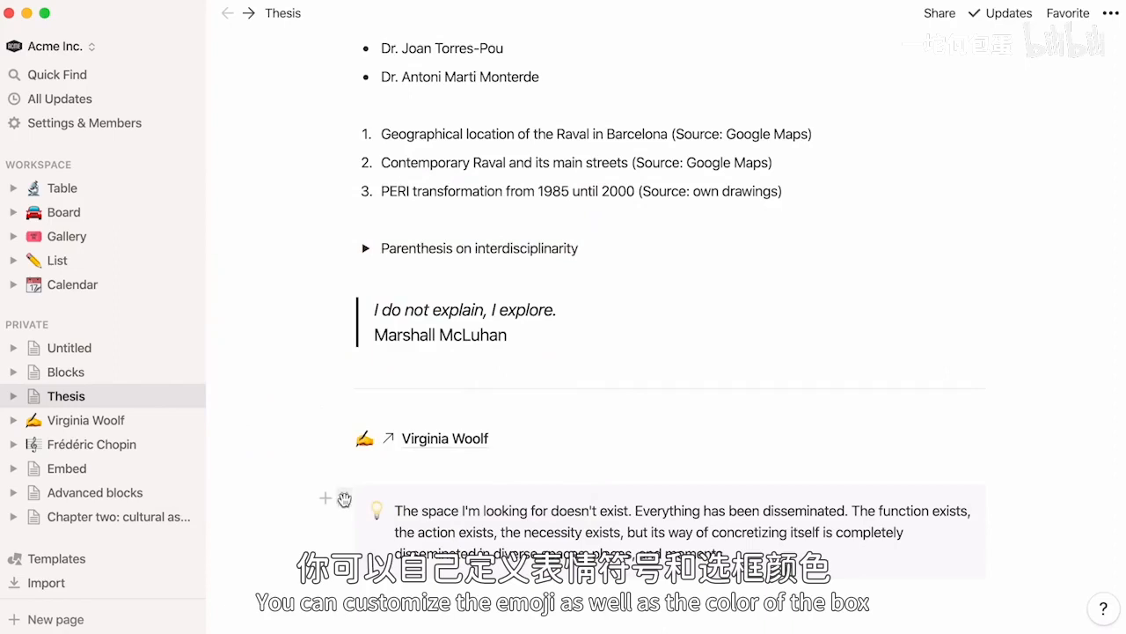
{"action": "left_click", "coordinate": [344, 498]}
{"action": "mouse_move", "coordinate": [308, 563]}
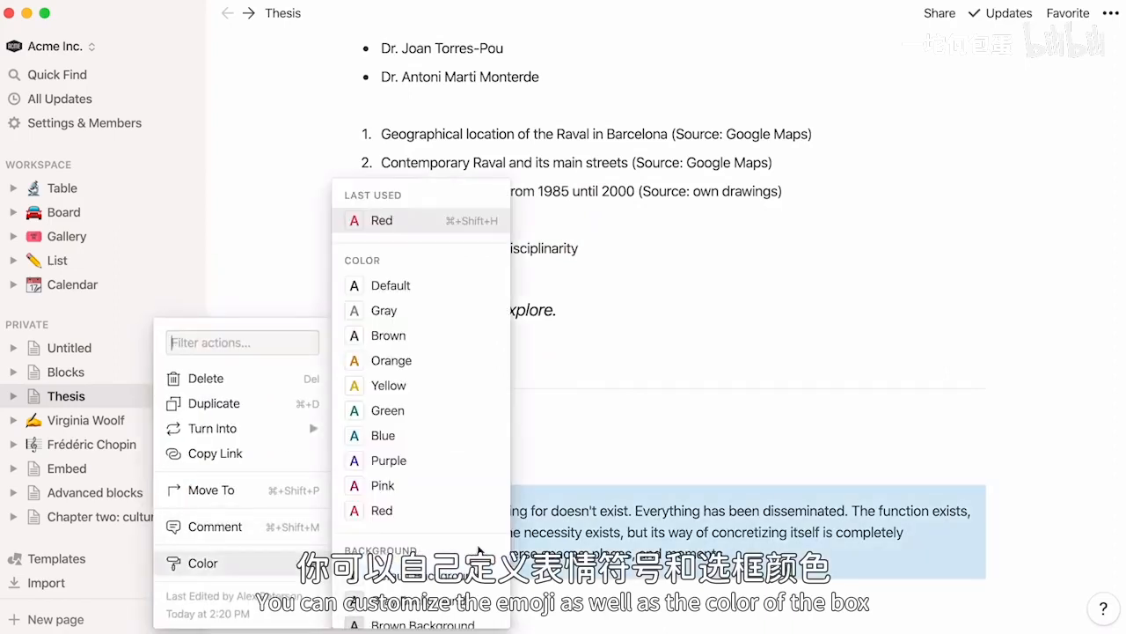
{"action": "scroll", "coordinate": [479, 551], "scroll_direction": "down", "scroll_amount": 3}
{"action": "left_click", "coordinate": [479, 546]}
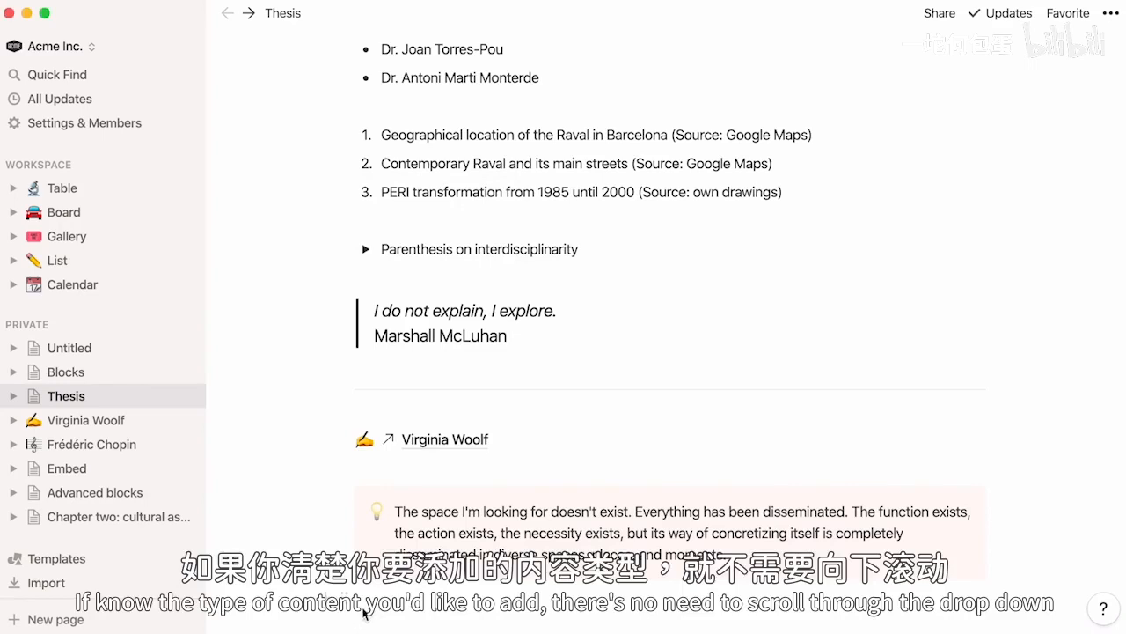
- Insert an empty toggle list below the callout by filtering the block list with "togg", and remove it
{"action": "scroll", "coordinate": [364, 614], "scroll_direction": "down", "scroll_amount": 1}
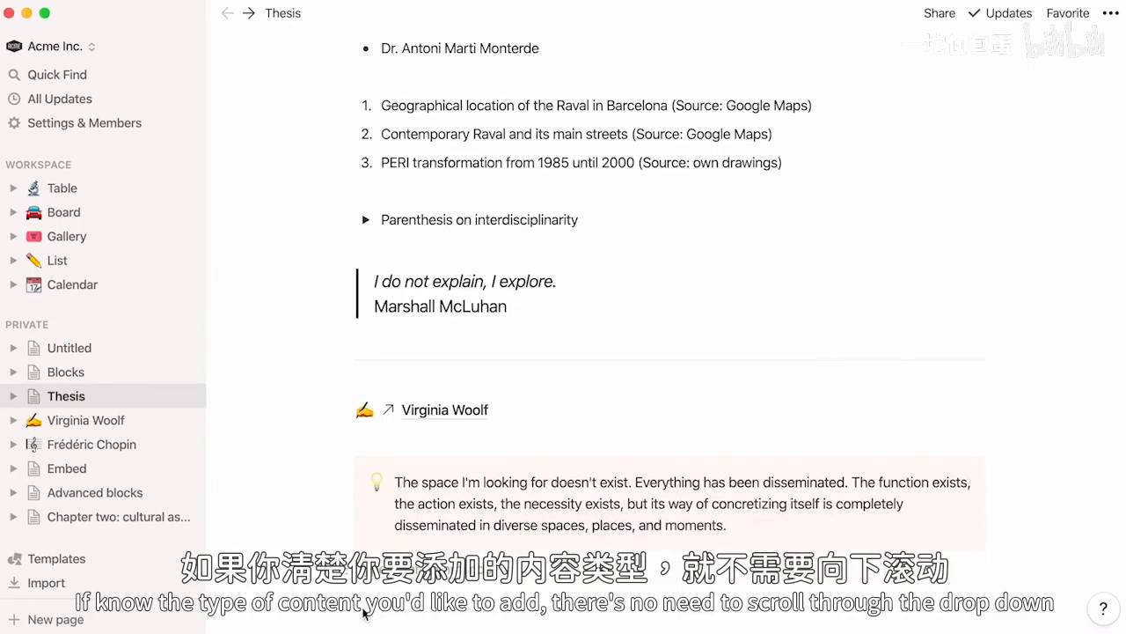
{"action": "key", "text": "Return"}
{"action": "type", "text": "/togg"}
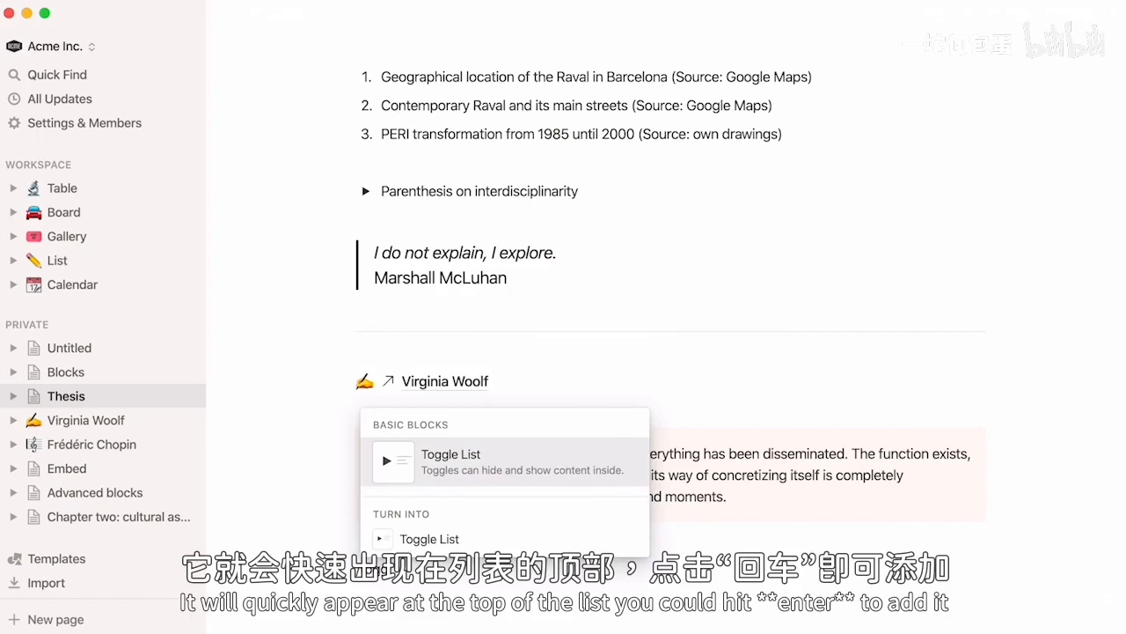
{"action": "key", "text": "Return"}
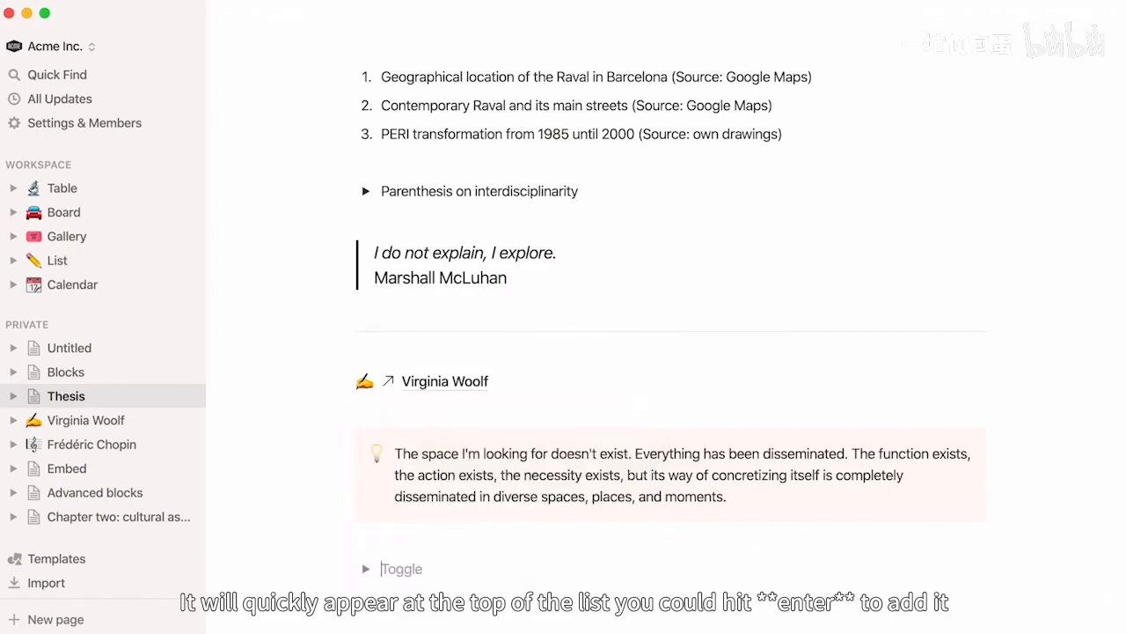
{"action": "key", "text": "BackSpace"}
{"action": "key", "text": "BackSpace"}
{"action": "scroll", "coordinate": [670, 317], "scroll_direction": "up", "scroll_amount": 2}
{"action": "scroll", "coordinate": [670, 317], "scroll_direction": "up", "scroll_amount": 10}
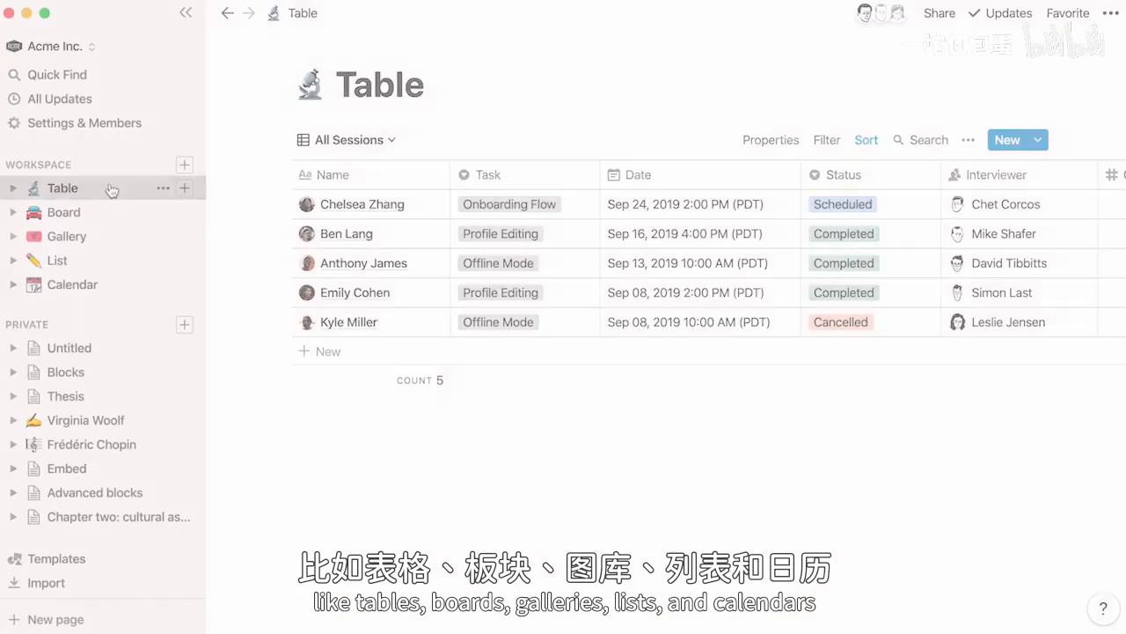
- Browse the Board, Gallery, List and Calendar databases, and compare the calendar embedded in the Blocks page with the full-page Calendar
{"action": "left_click", "coordinate": [111, 214]}
{"action": "left_click", "coordinate": [115, 244]}
{"action": "left_click", "coordinate": [114, 260]}
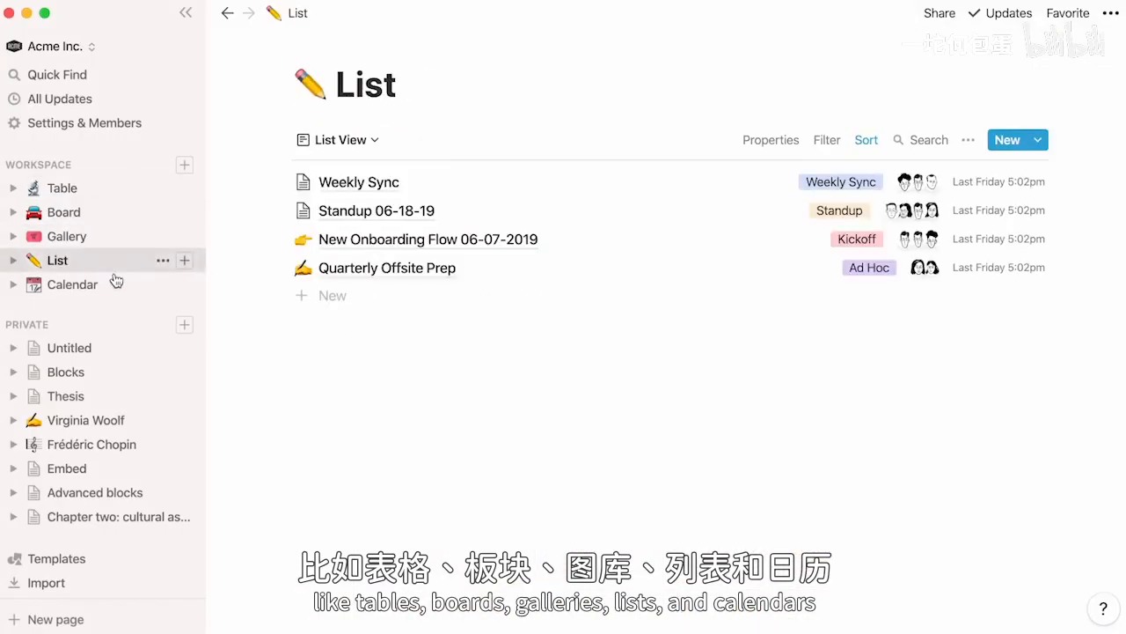
{"action": "left_click", "coordinate": [116, 283]}
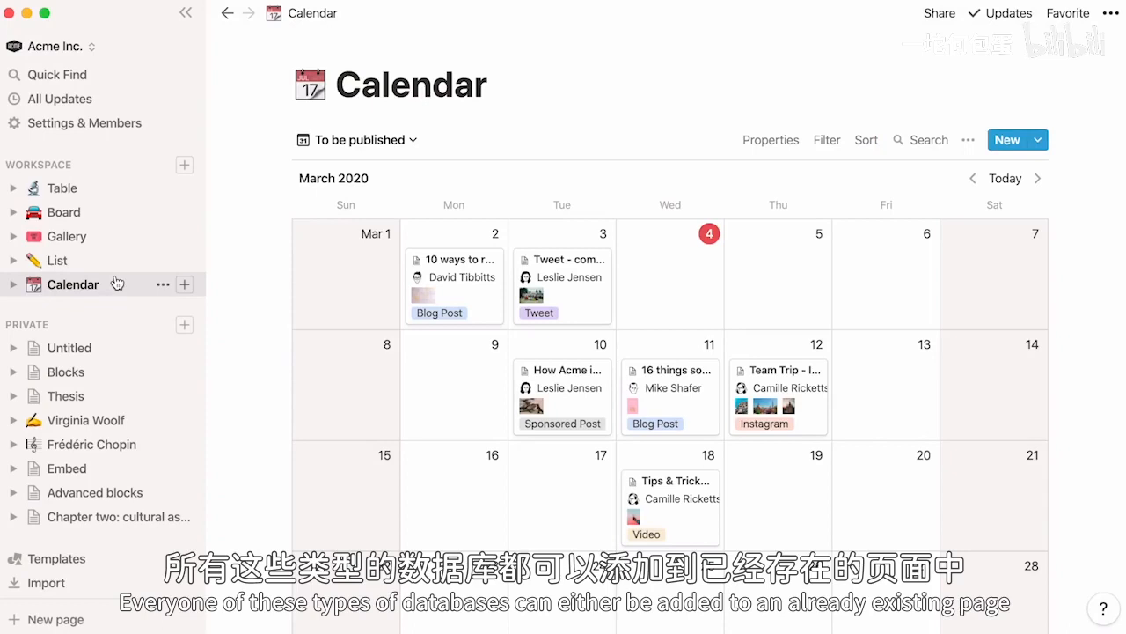
{"action": "left_click", "coordinate": [118, 371]}
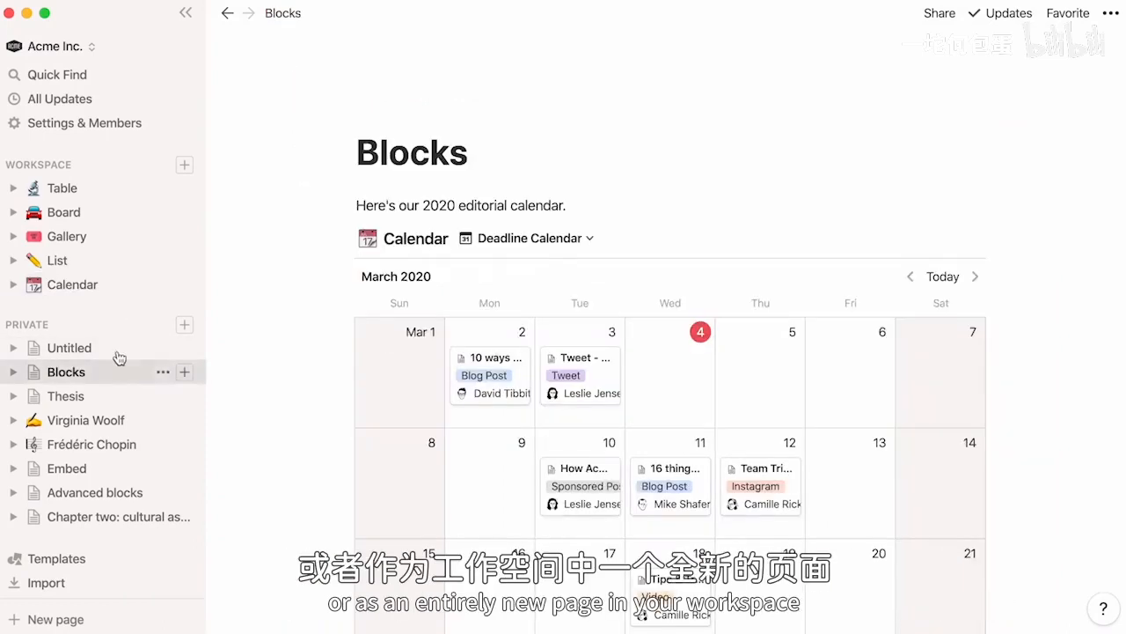
{"action": "left_click", "coordinate": [118, 295]}
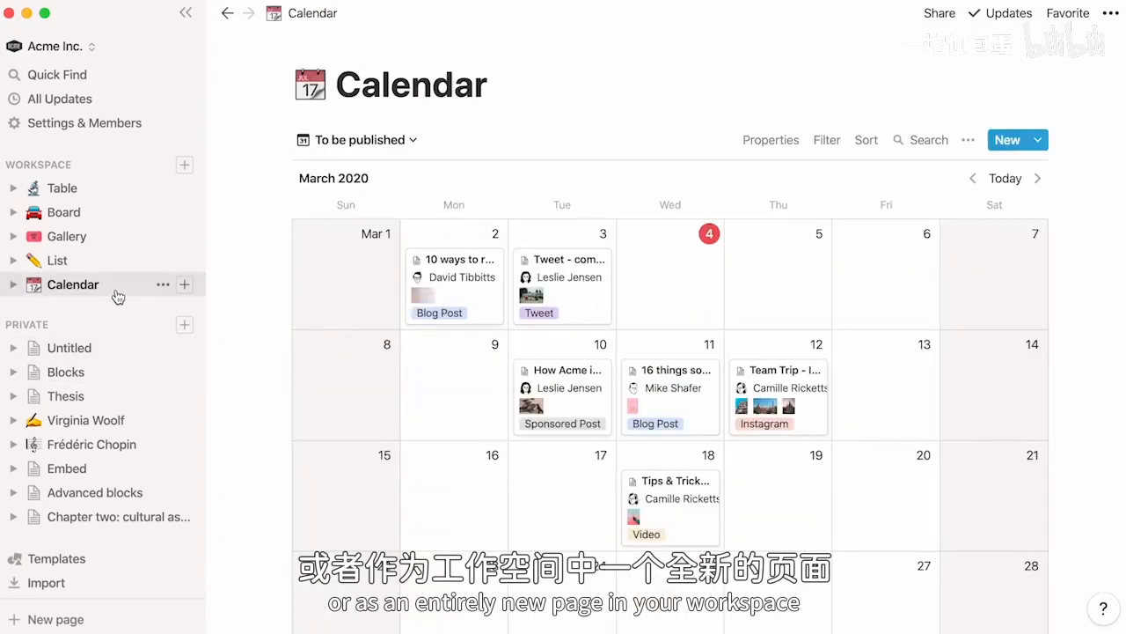
- Open the Virginia Woolf page and insert an inline gallery database below the biography paragraph
{"action": "left_click", "coordinate": [151, 420]}
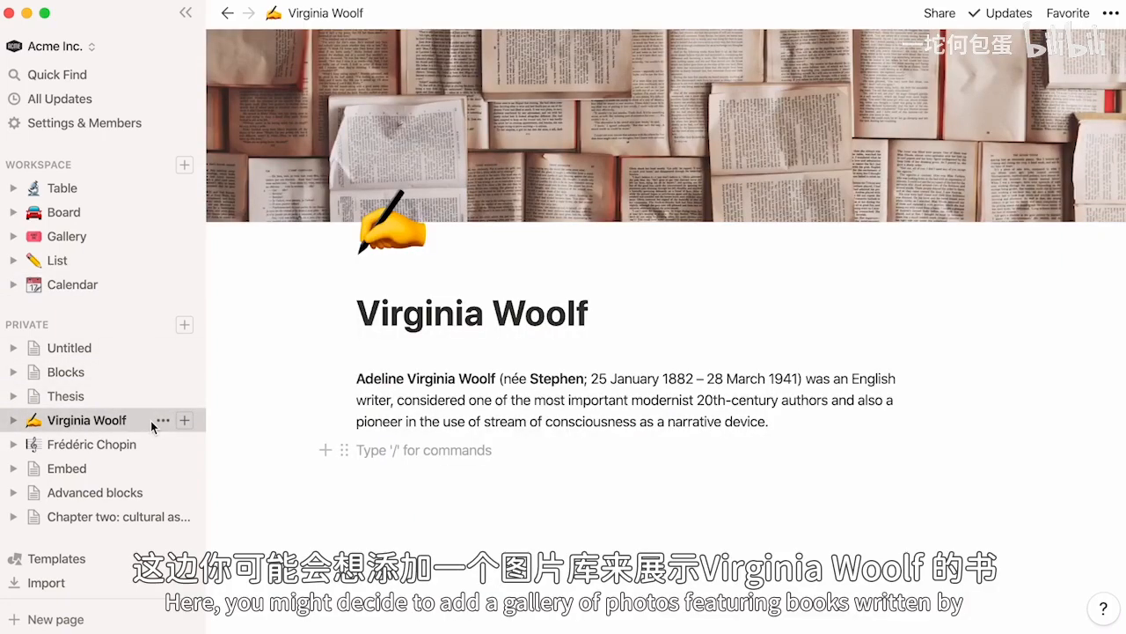
{"action": "key", "text": "Return"}
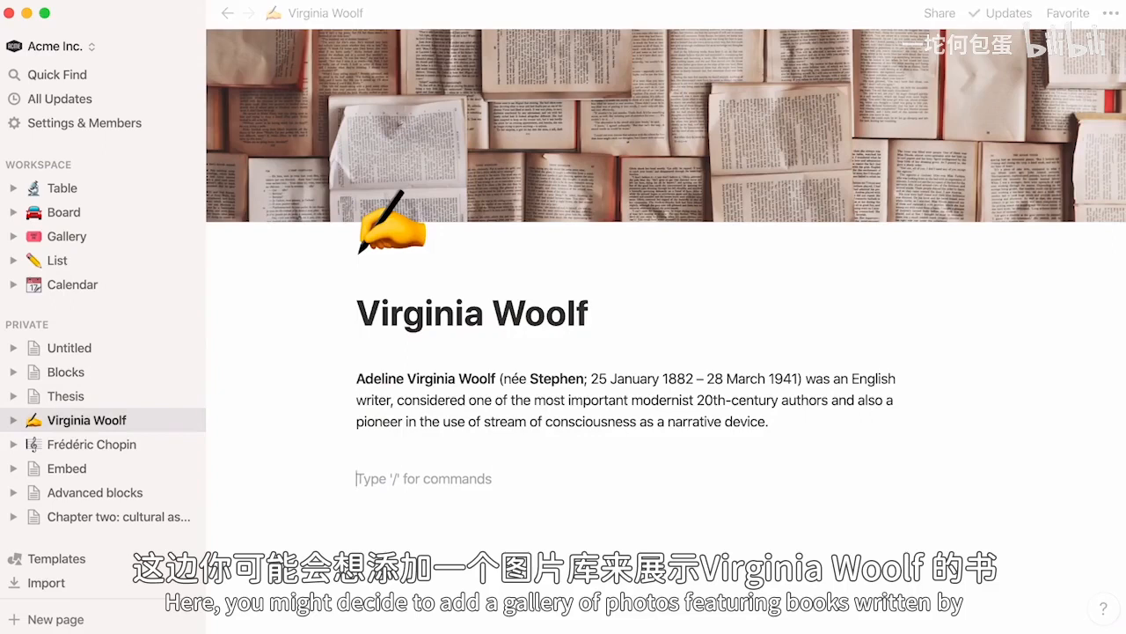
{"action": "type", "text": "/gallery"}
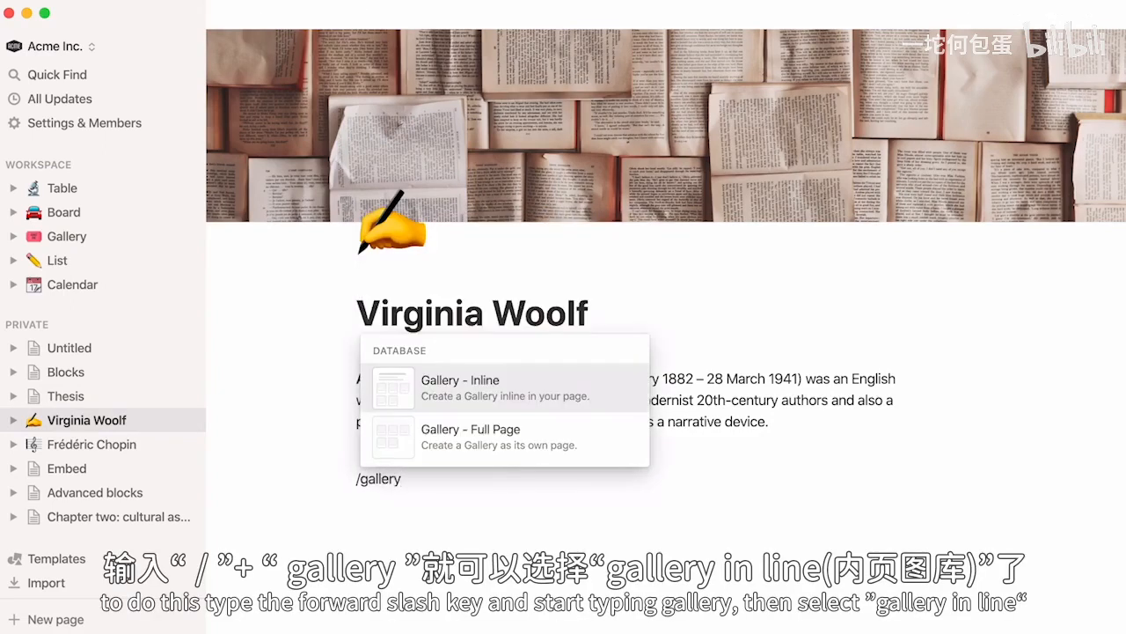
{"action": "left_click", "coordinate": [379, 386]}
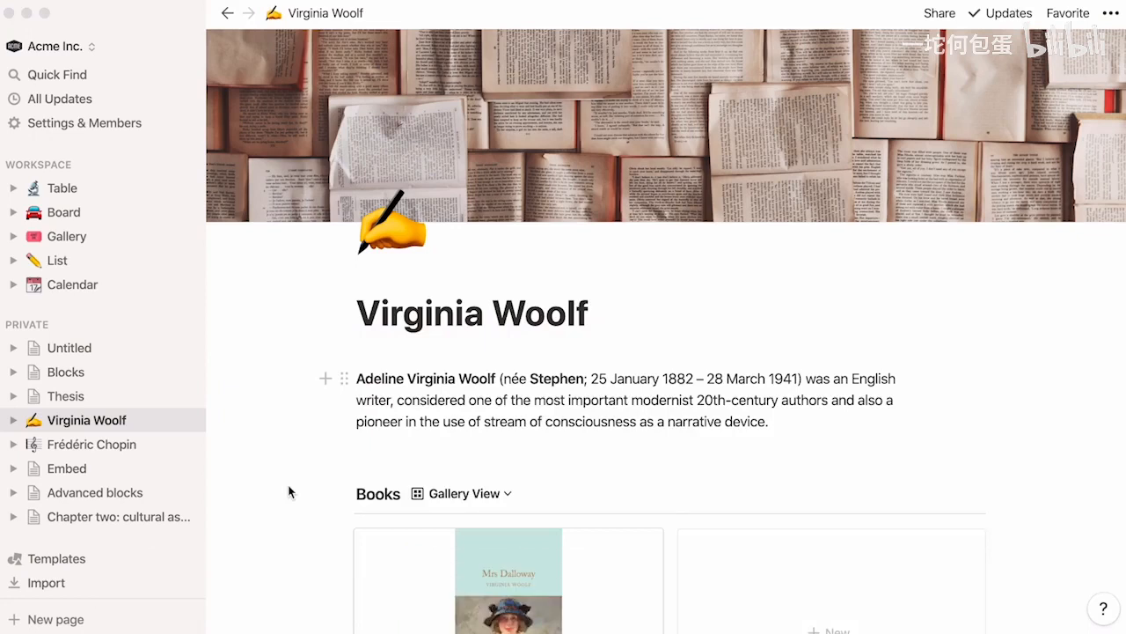
- Add the Desktop cover images A Room of One's Own, Orlando, The Waves and To the Lighthouse to the Books gallery as new cards
{"action": "scroll", "coordinate": [289, 490], "scroll_direction": "down", "scroll_amount": 3}
{"action": "scroll", "coordinate": [289, 491], "scroll_direction": "down", "scroll_amount": 2}
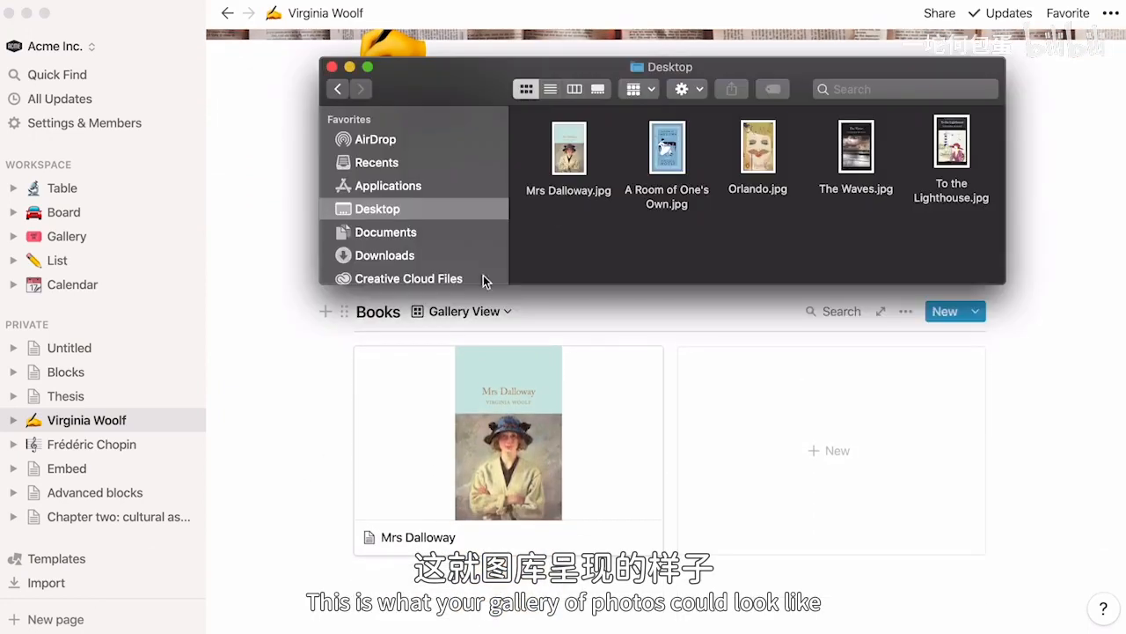
{"action": "left_click_drag", "start_coordinate": [615, 131], "coordinate": [827, 397]}
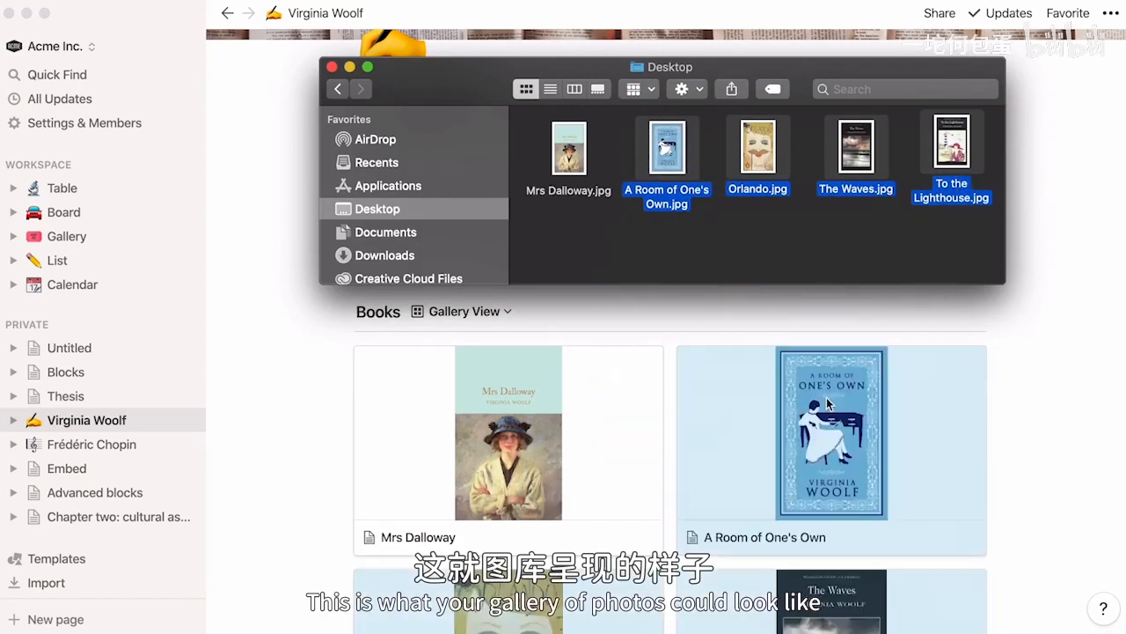
{"action": "left_click", "coordinate": [1041, 314]}
{"action": "scroll", "coordinate": [1041, 314], "scroll_direction": "down", "scroll_amount": 8}
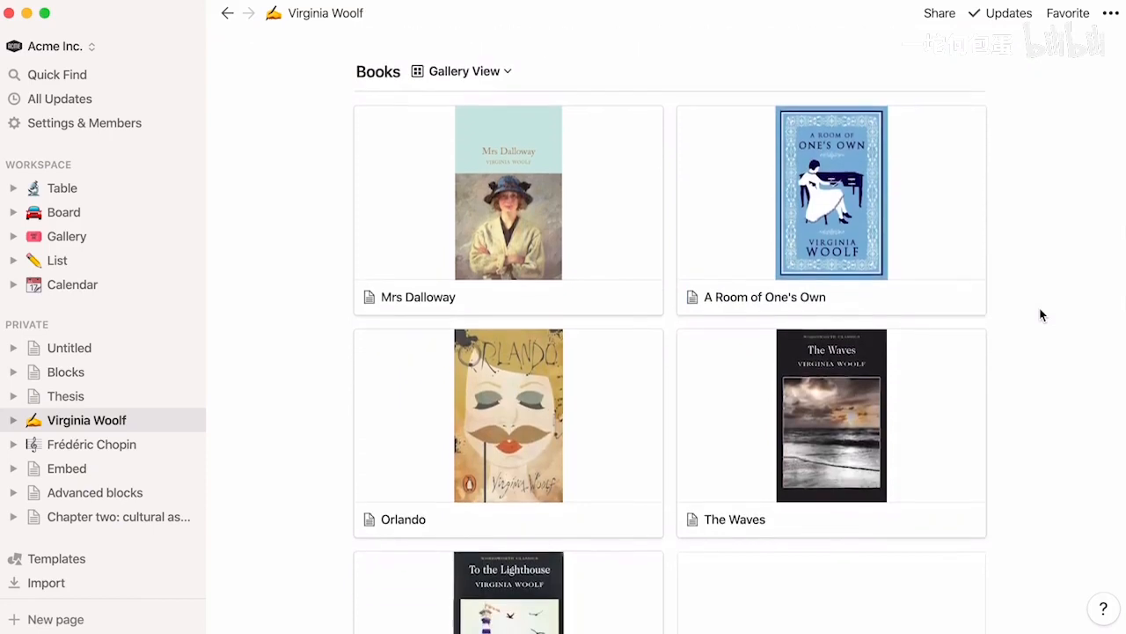
- Create a full-page gallery database below the biography paragraph on the Virginia Woolf page, and go back to the parent page
{"action": "scroll", "coordinate": [1042, 314], "scroll_direction": "up", "scroll_amount": 10}
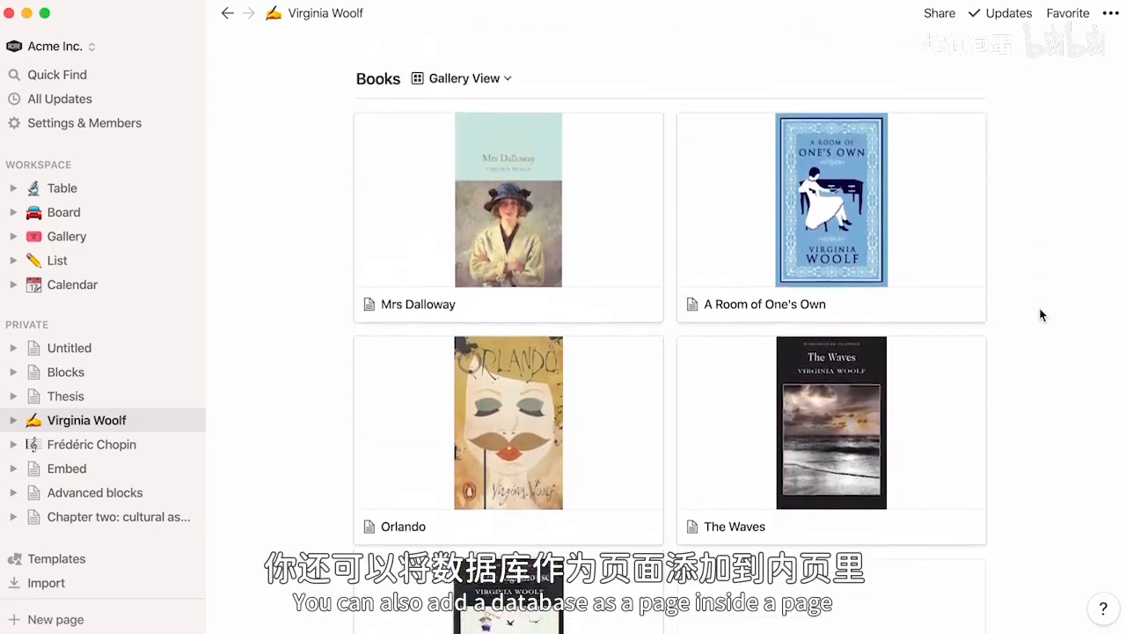
{"action": "scroll", "coordinate": [1041, 314], "scroll_direction": "up", "scroll_amount": 2}
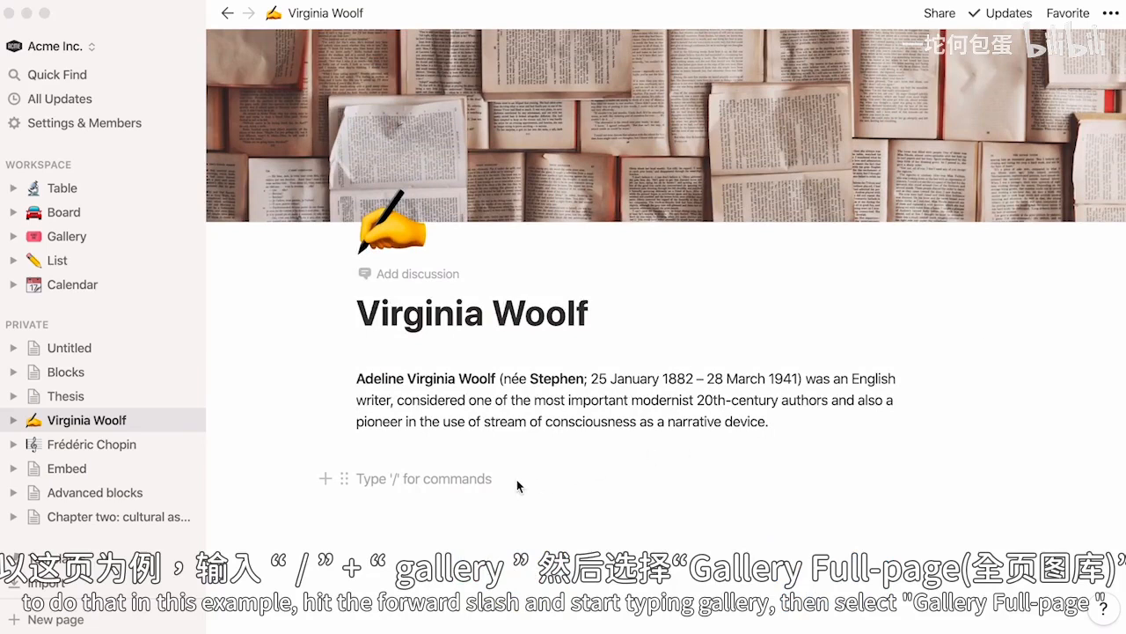
{"action": "left_click", "coordinate": [518, 486]}
{"action": "type", "text": "/gallery"}
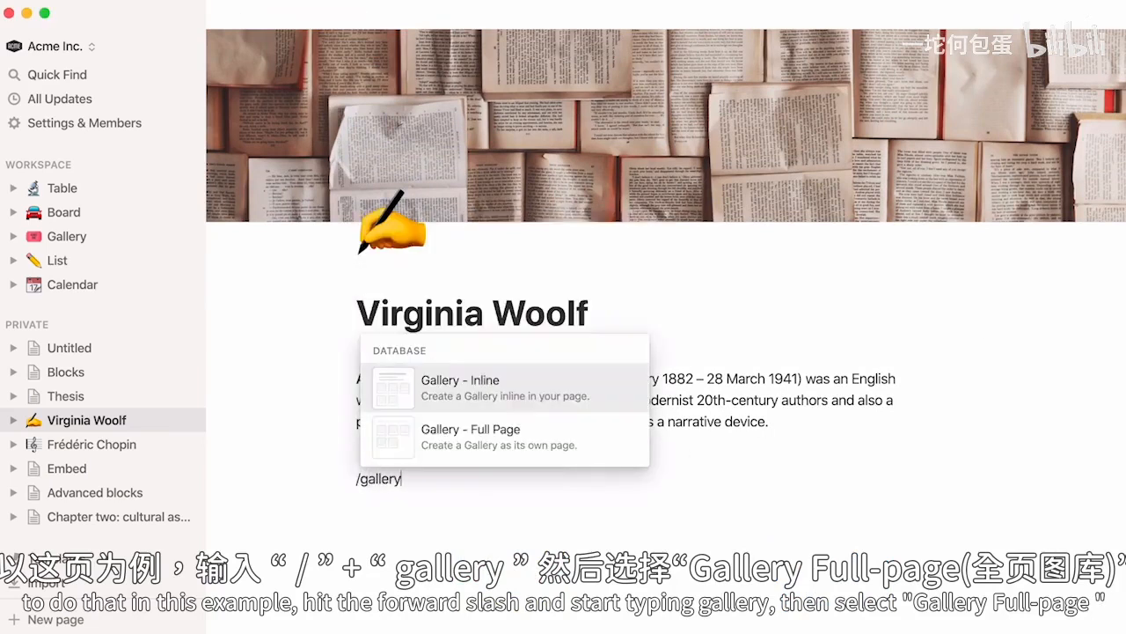
{"action": "left_click", "coordinate": [484, 450]}
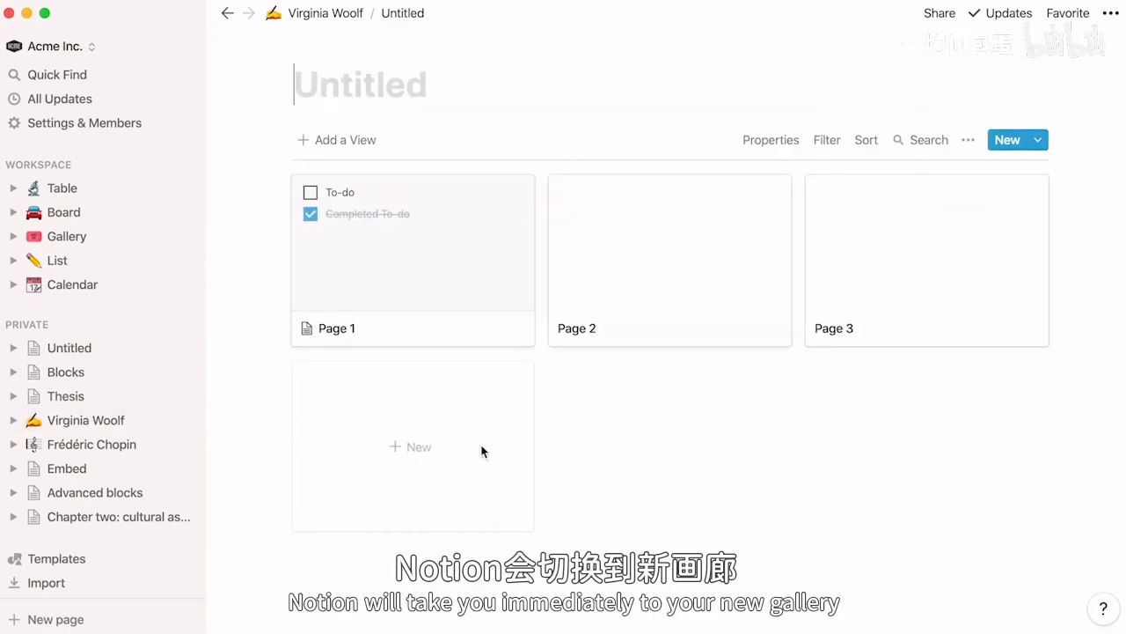
{"action": "left_click", "coordinate": [227, 14]}
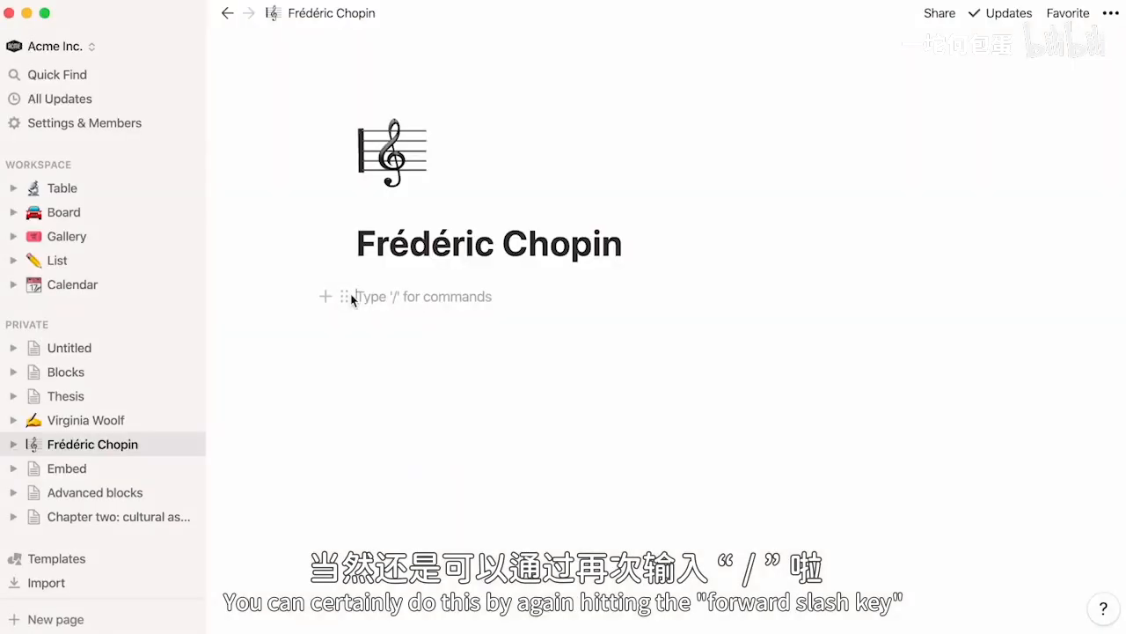
- Insert an empty image block on the Frédéric Chopin page and view its Embed link and Unsplash source options
{"action": "type", "text": "/image"}
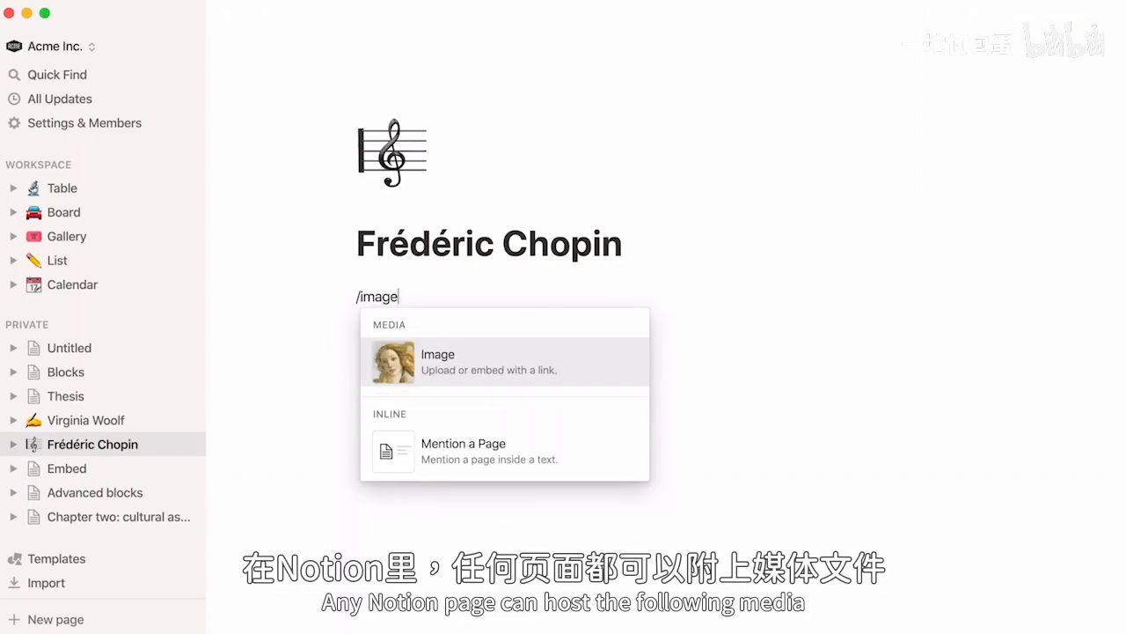
{"action": "key", "text": "Return"}
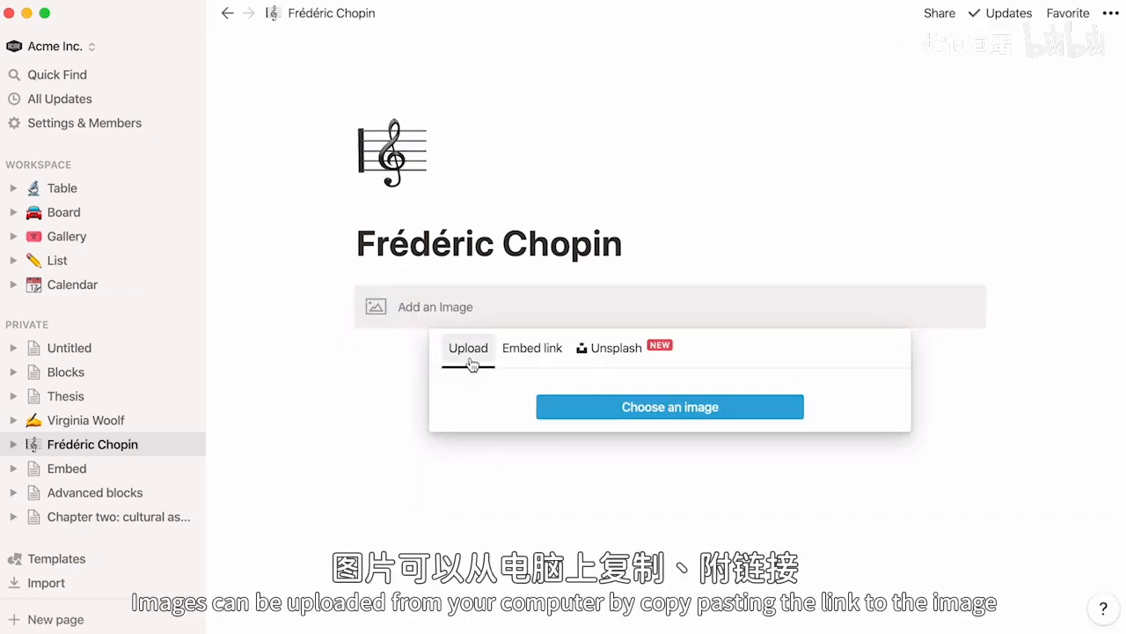
{"action": "left_click", "coordinate": [527, 361]}
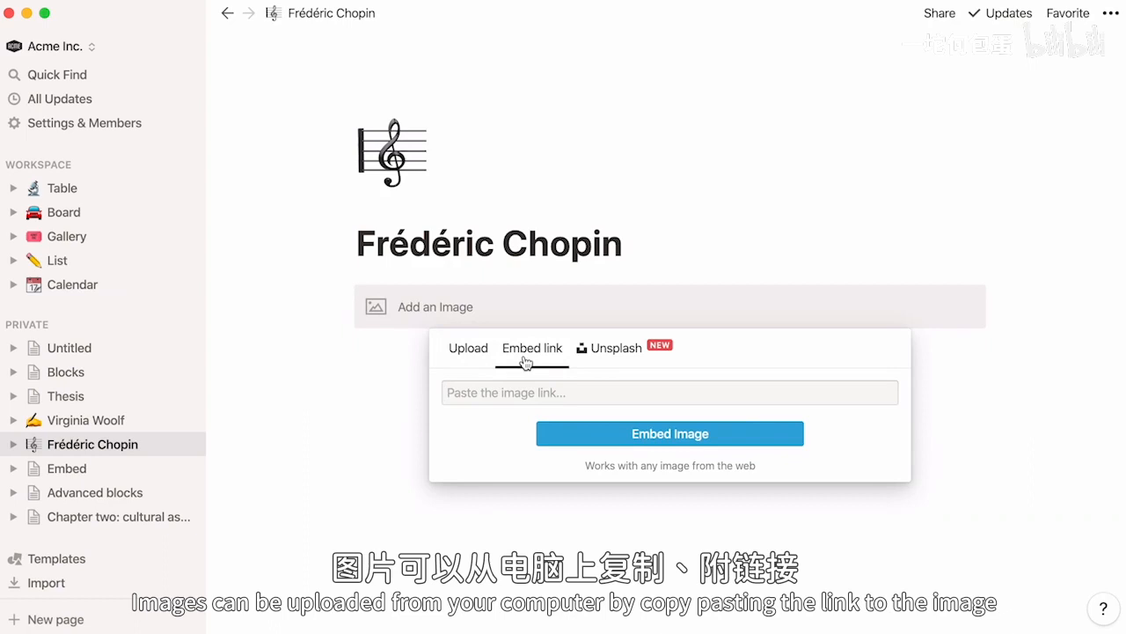
{"action": "left_click", "coordinate": [586, 354]}
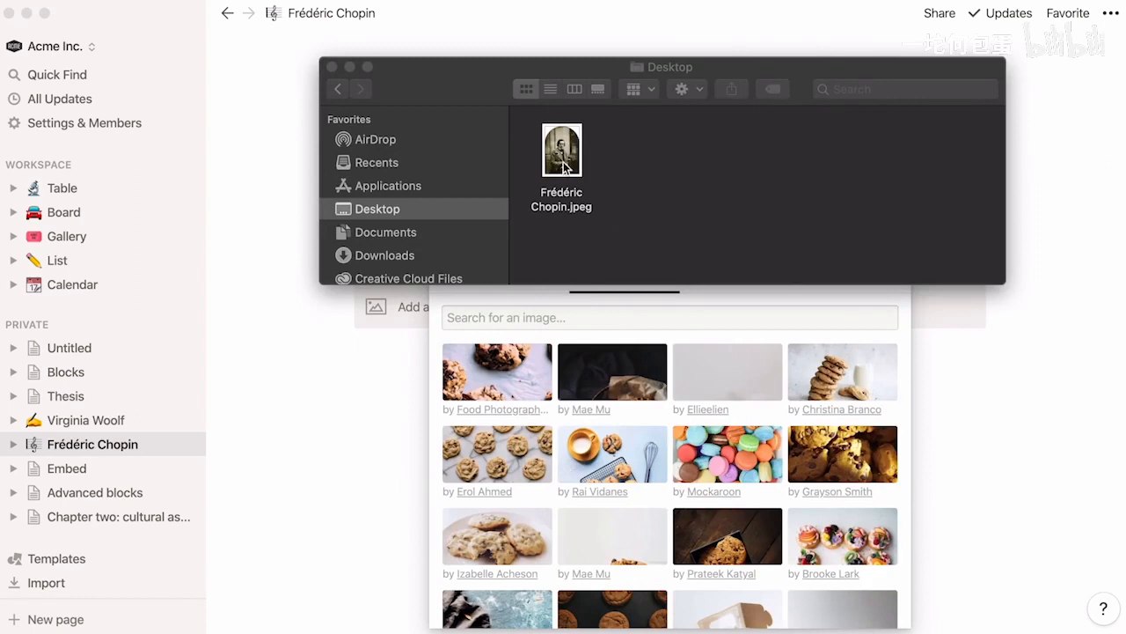
- Add Frédéric Chopin.jpeg from the Desktop folder to the page, directly below the empty image placeholder
{"action": "left_click", "coordinate": [562, 167]}
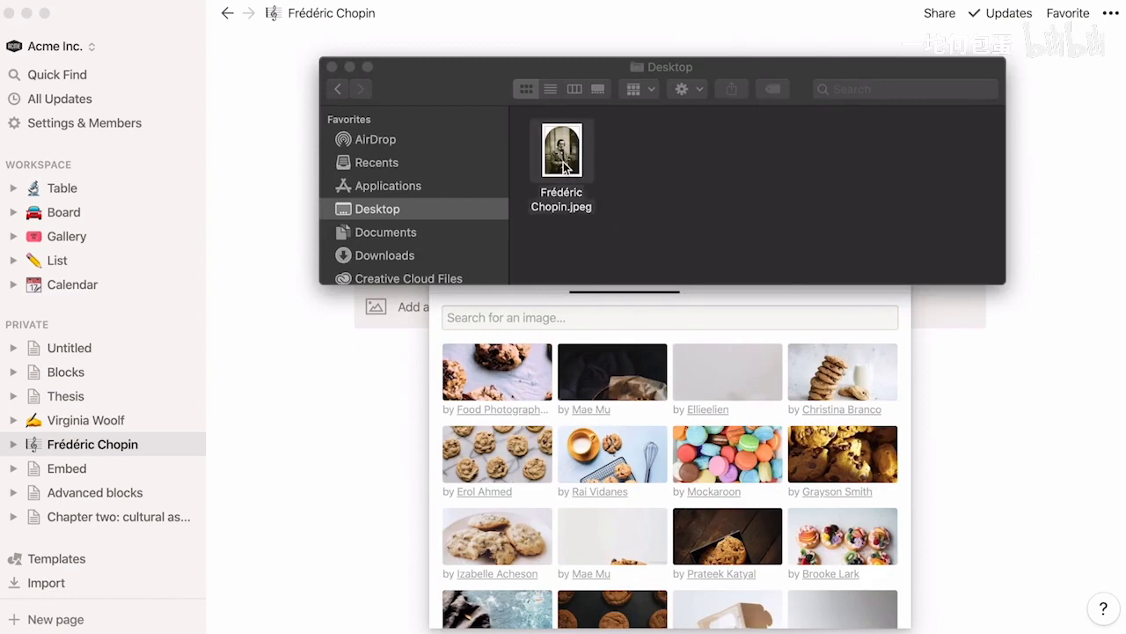
{"action": "left_click_drag", "start_coordinate": [561, 175], "coordinate": [357, 336]}
{"action": "left_click", "coordinate": [291, 372]}
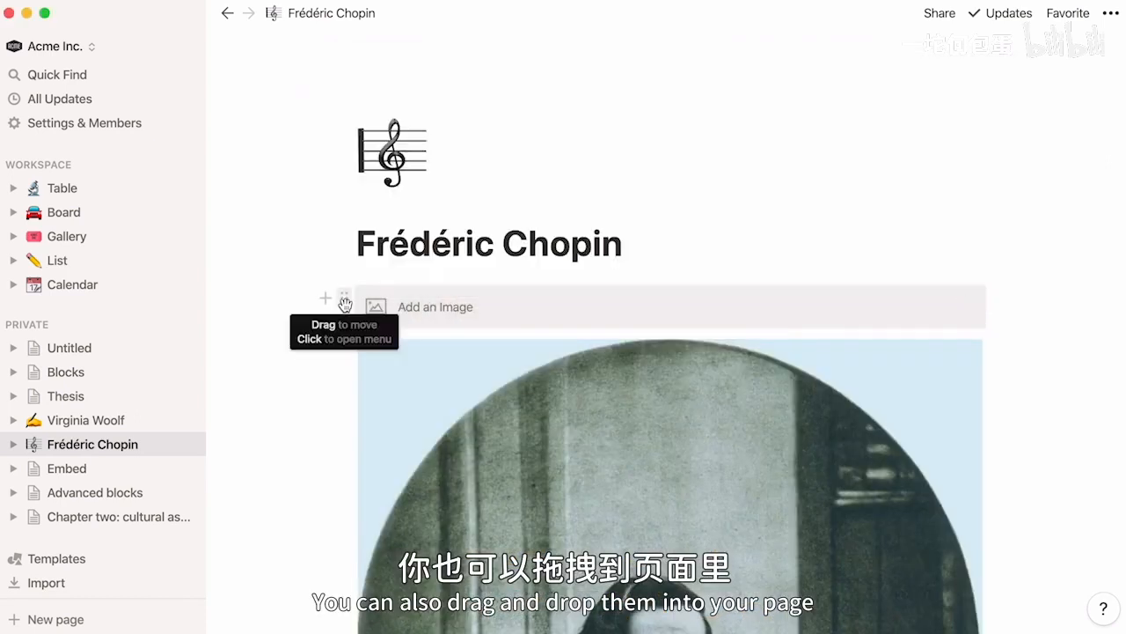
- Delete the empty image placeholder above the portrait and narrow the portrait to about half the text width
{"action": "left_click", "coordinate": [344, 304]}
{"action": "left_click", "coordinate": [297, 234]}
{"action": "scroll", "coordinate": [298, 234], "scroll_direction": "down", "scroll_amount": 3}
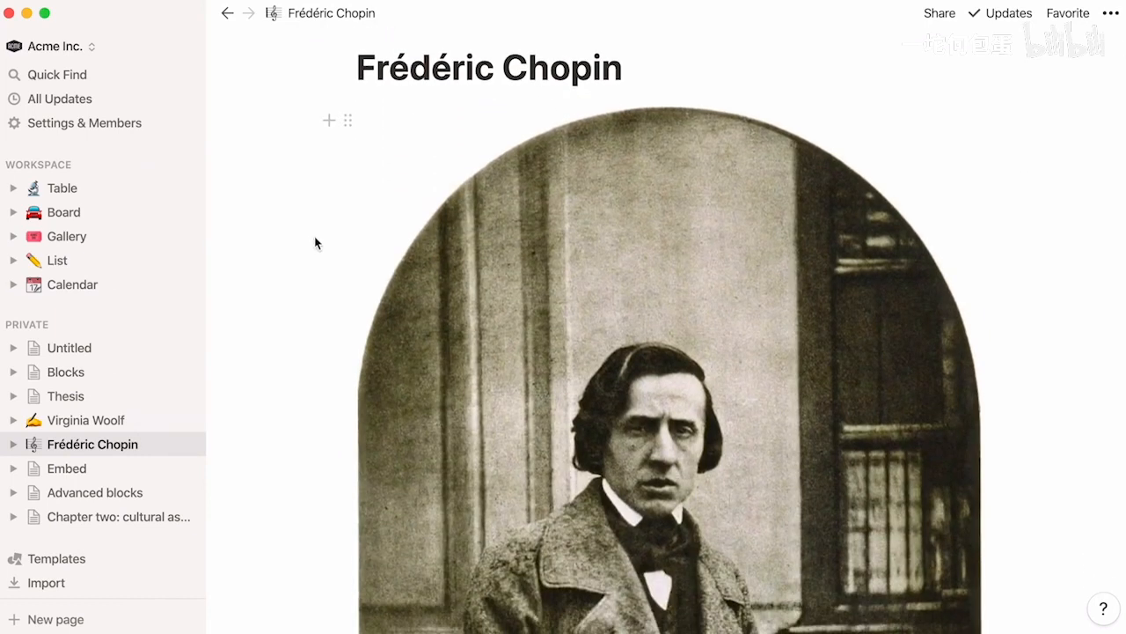
{"action": "left_click_drag", "start_coordinate": [378, 249], "coordinate": [502, 250]}
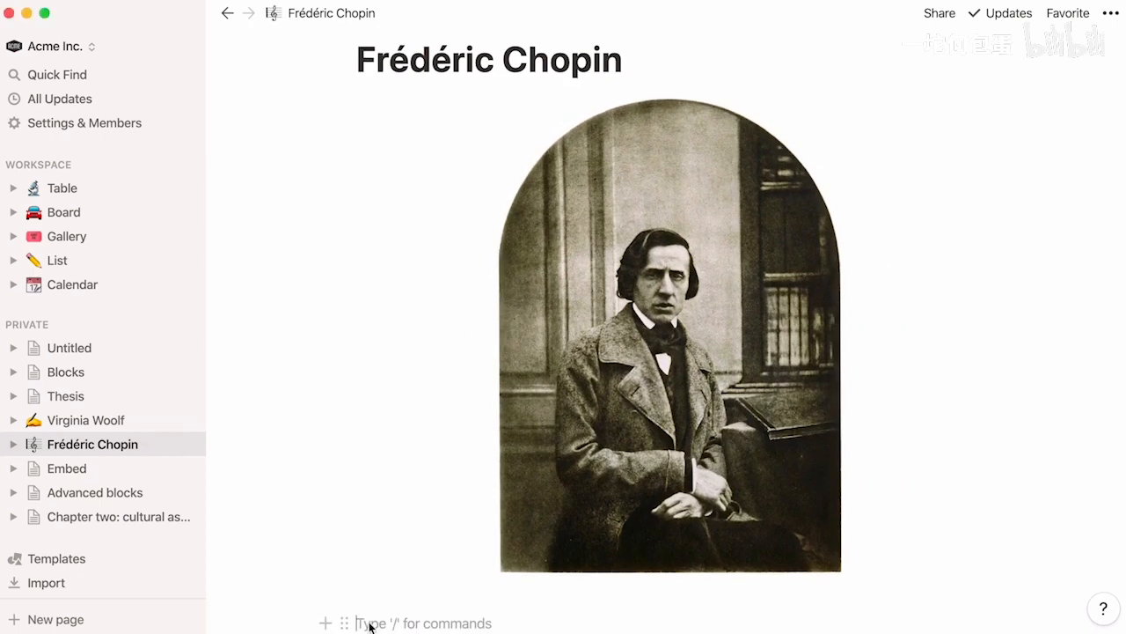
{"action": "scroll", "coordinate": [372, 621], "scroll_direction": "down", "scroll_amount": 2}
{"action": "type", "text": "/"}
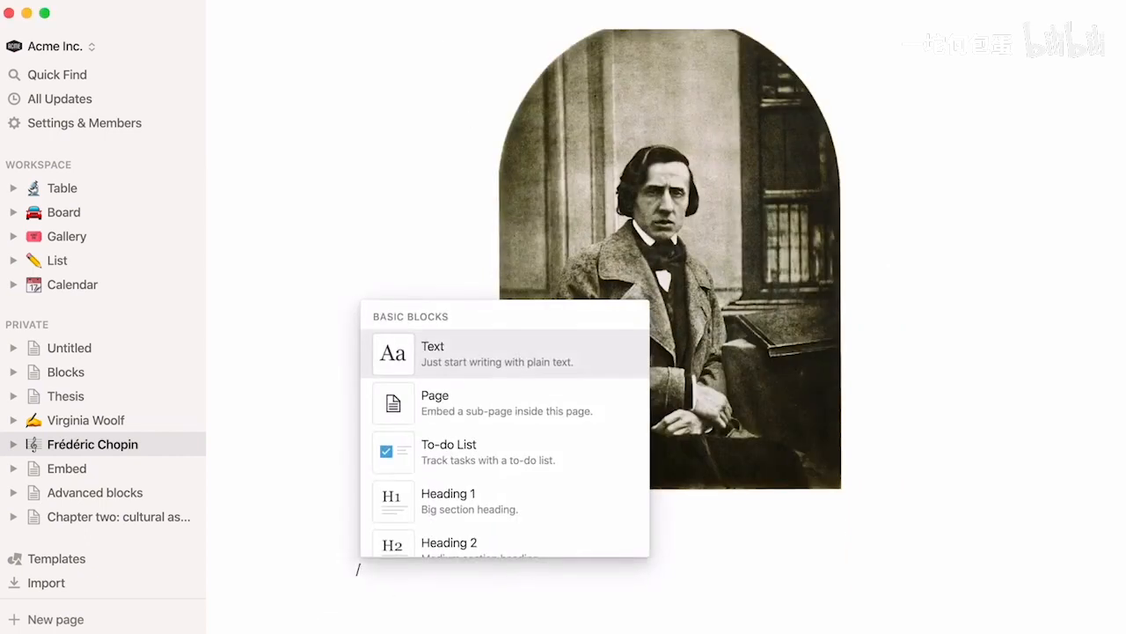
{"action": "type", "text": "web"}
{"action": "key", "text": "Return"}
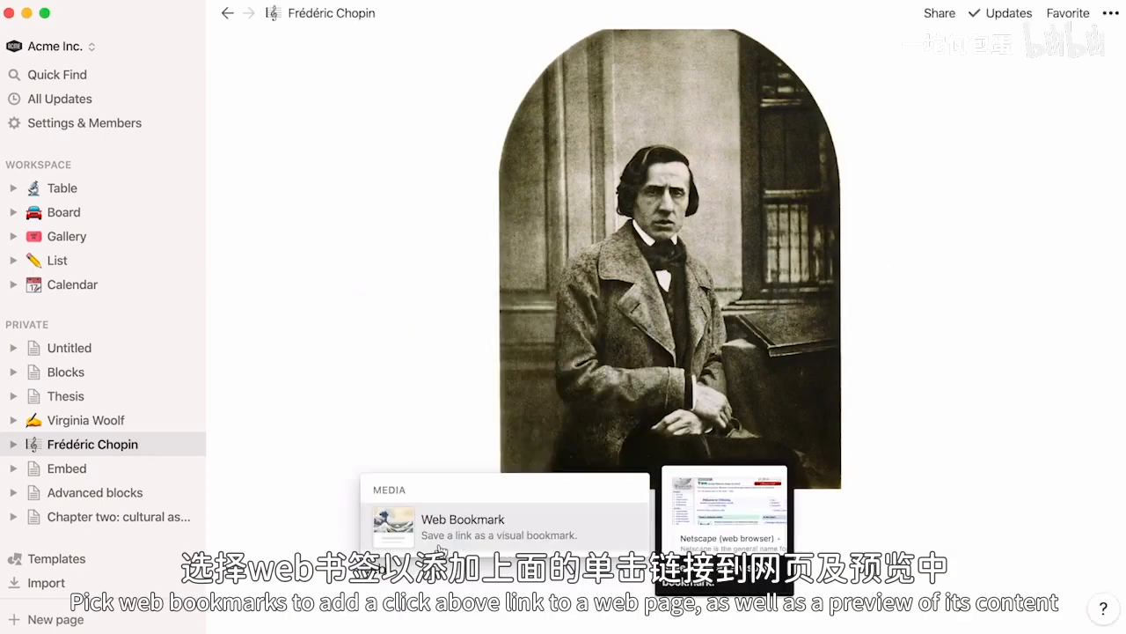
{"action": "type", "text": "https://en.wikipedia.org/wiki/Nocturnes_(Chopin)"}
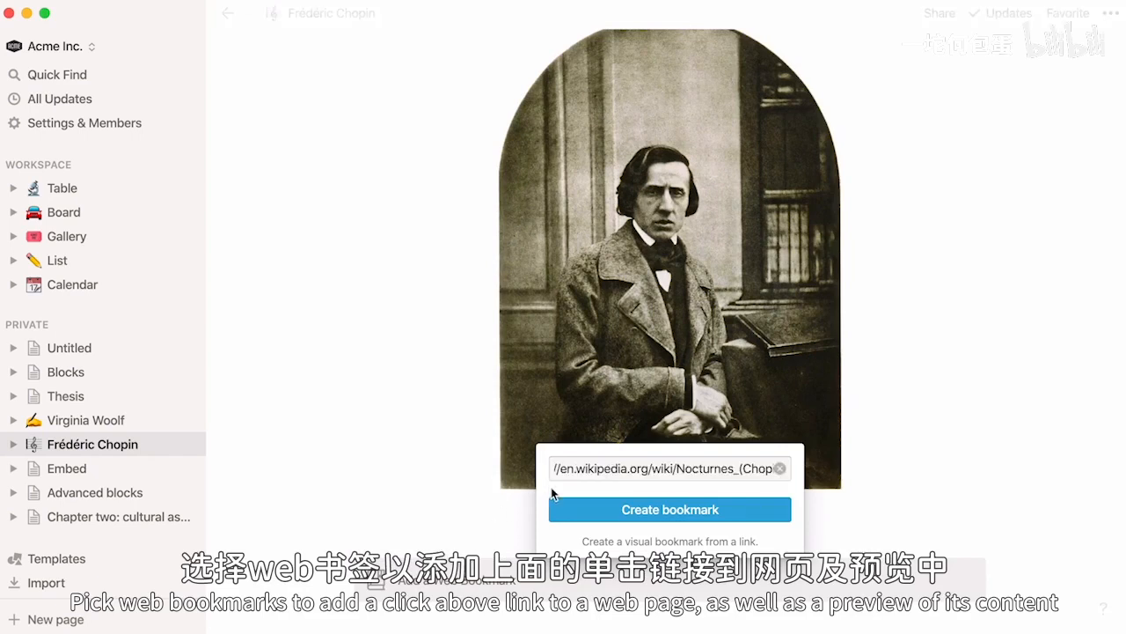
{"action": "left_click", "coordinate": [564, 512]}
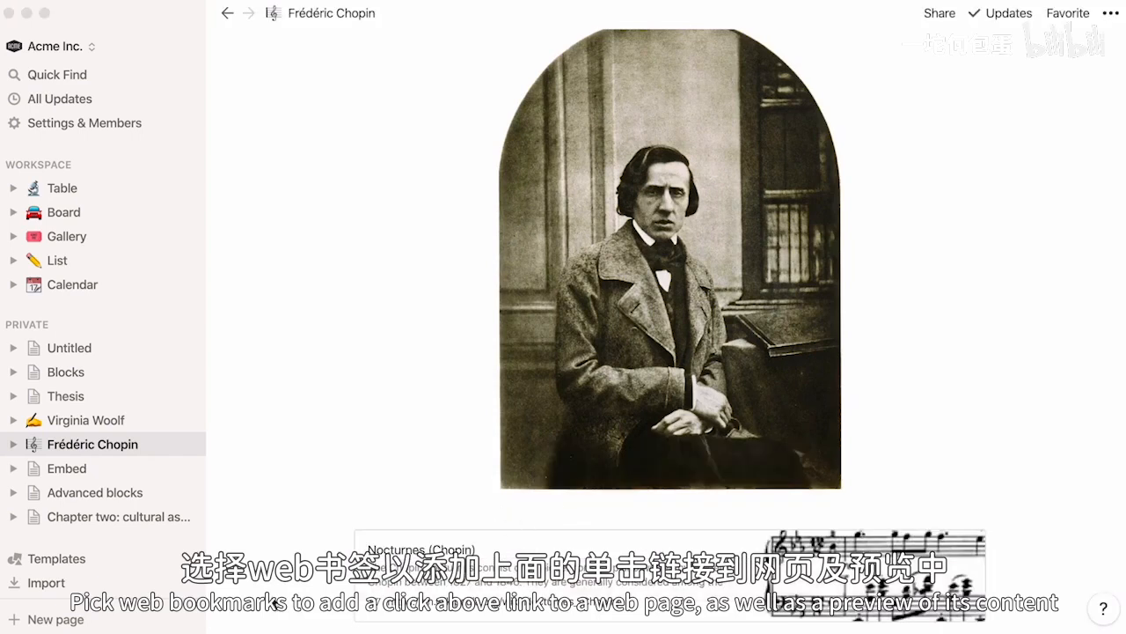
- Insert a video block below the Nocturnes bookmark and upload Frédéric Chopin.mp4 from the Desktop into it
{"action": "scroll", "coordinate": [275, 604], "scroll_direction": "down", "scroll_amount": 10}
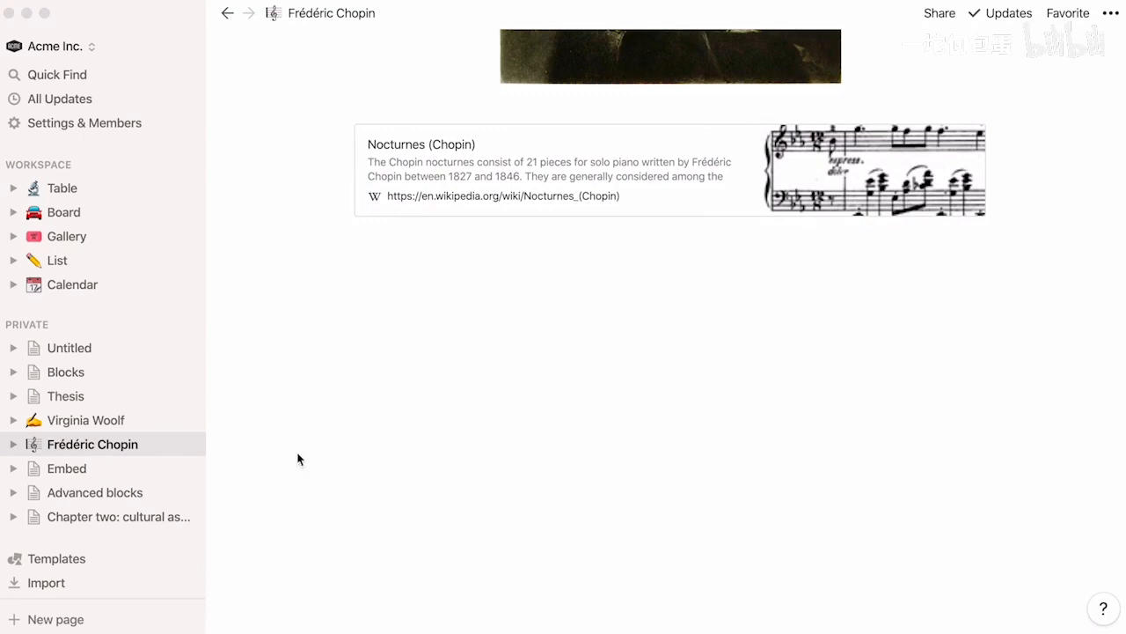
{"action": "left_click", "coordinate": [349, 258]}
{"action": "type", "text": "/video"}
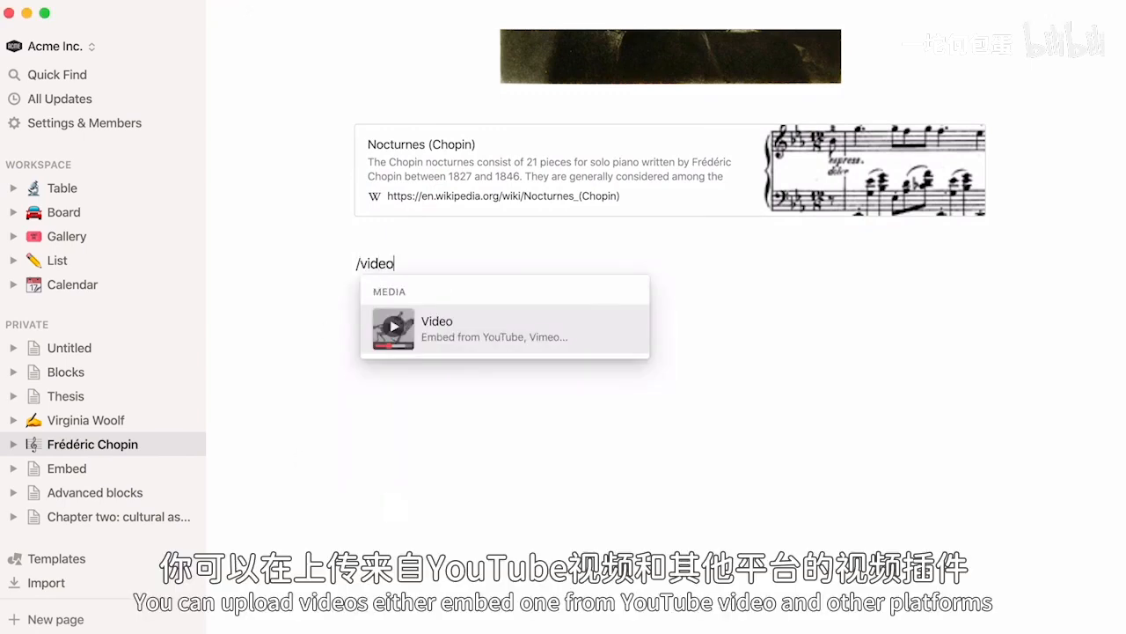
{"action": "left_click", "coordinate": [468, 328]}
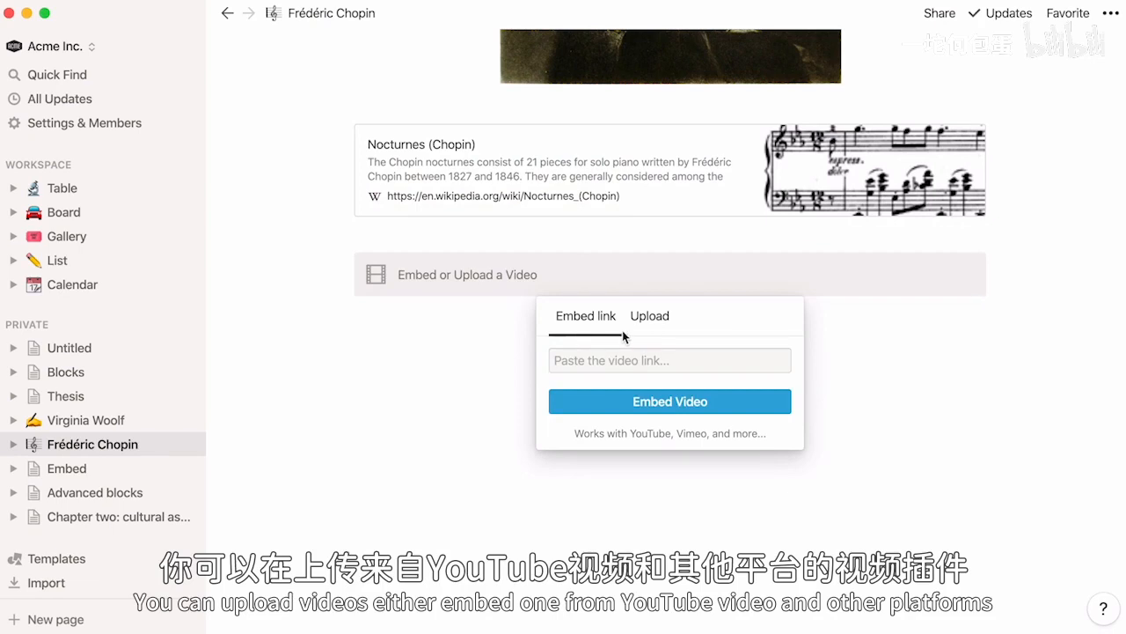
{"action": "left_click", "coordinate": [652, 327]}
{"action": "left_click", "coordinate": [599, 374]}
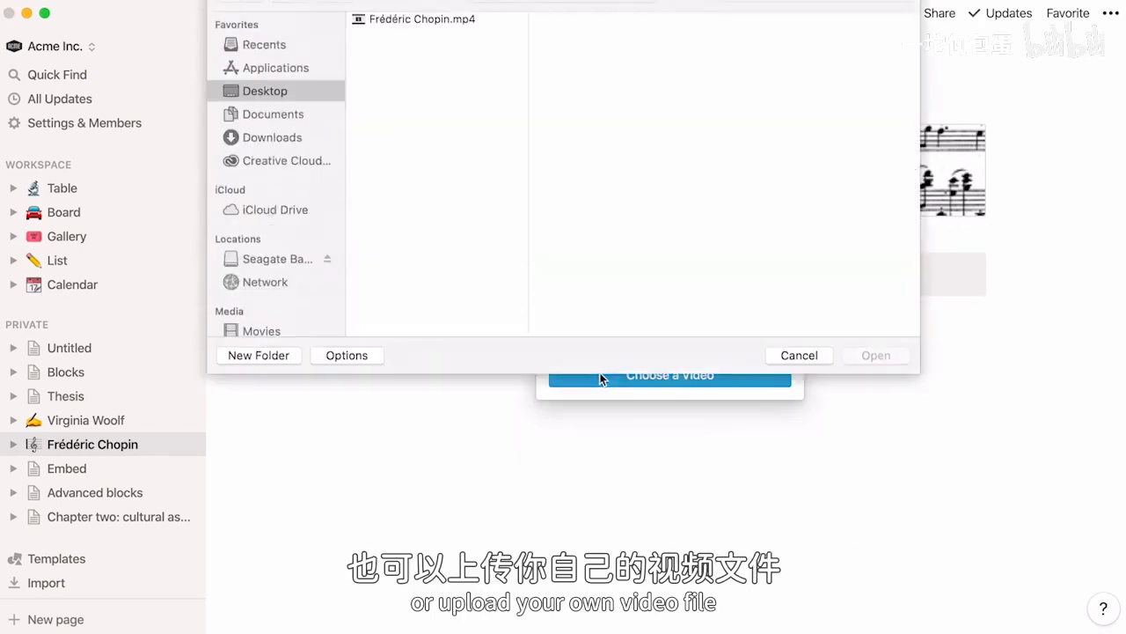
{"action": "left_click", "coordinate": [425, 44]}
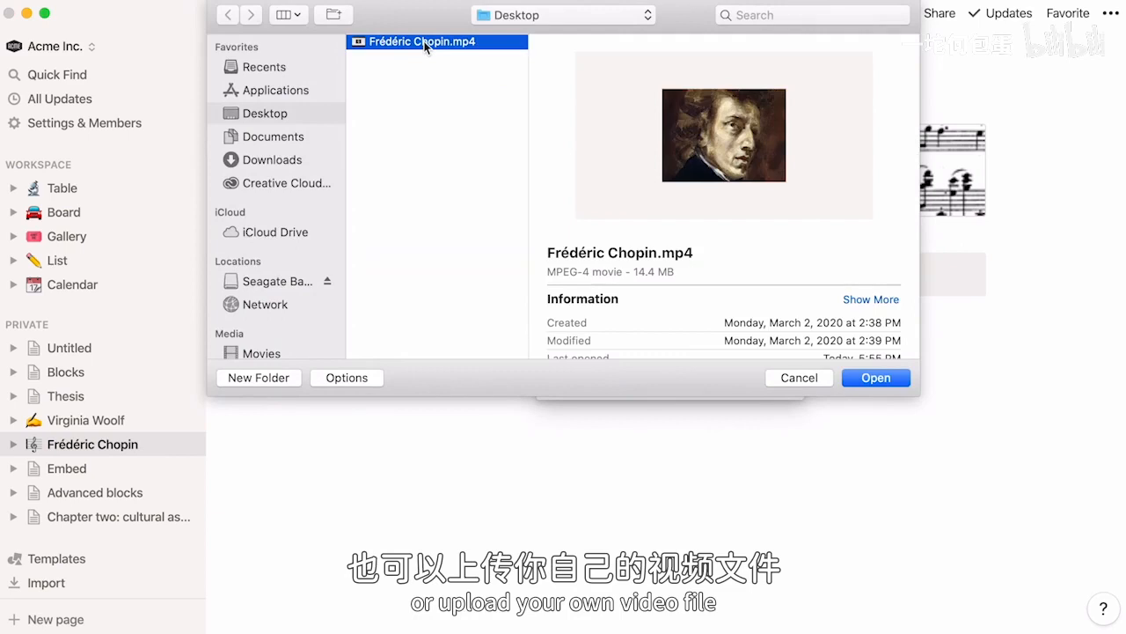
{"action": "double_click", "coordinate": [425, 44]}
- Embed the copied Chopin: Nocturnes album link as an audio block below the video, and move it beside the video as a second column
{"action": "scroll", "coordinate": [234, 397], "scroll_direction": "down", "scroll_amount": 4}
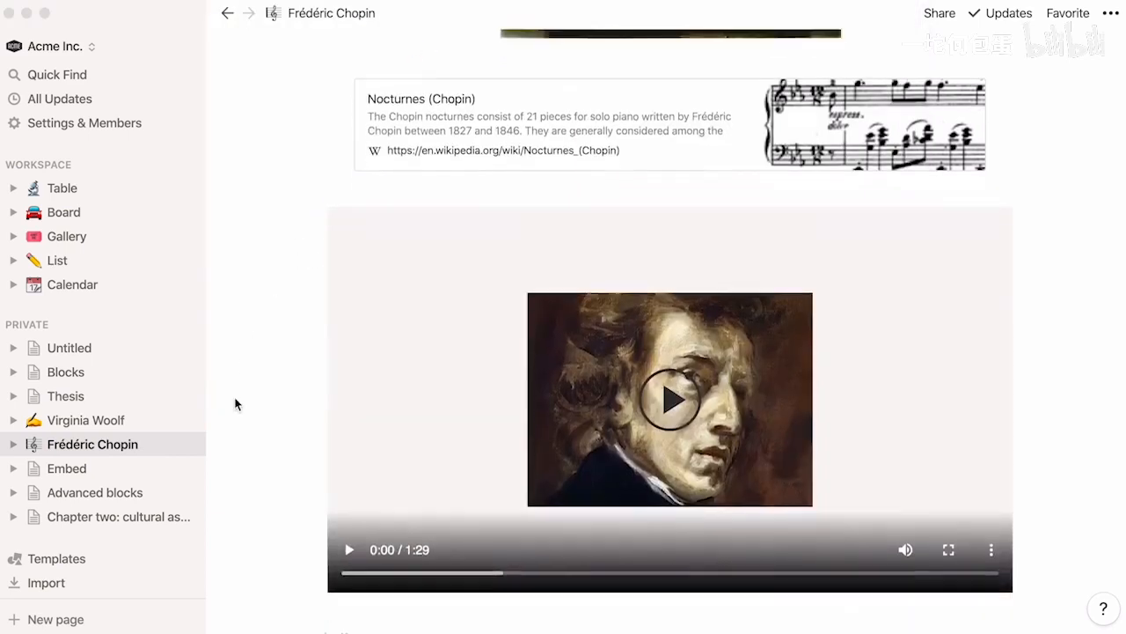
{"action": "scroll", "coordinate": [234, 403], "scroll_direction": "down", "scroll_amount": 5}
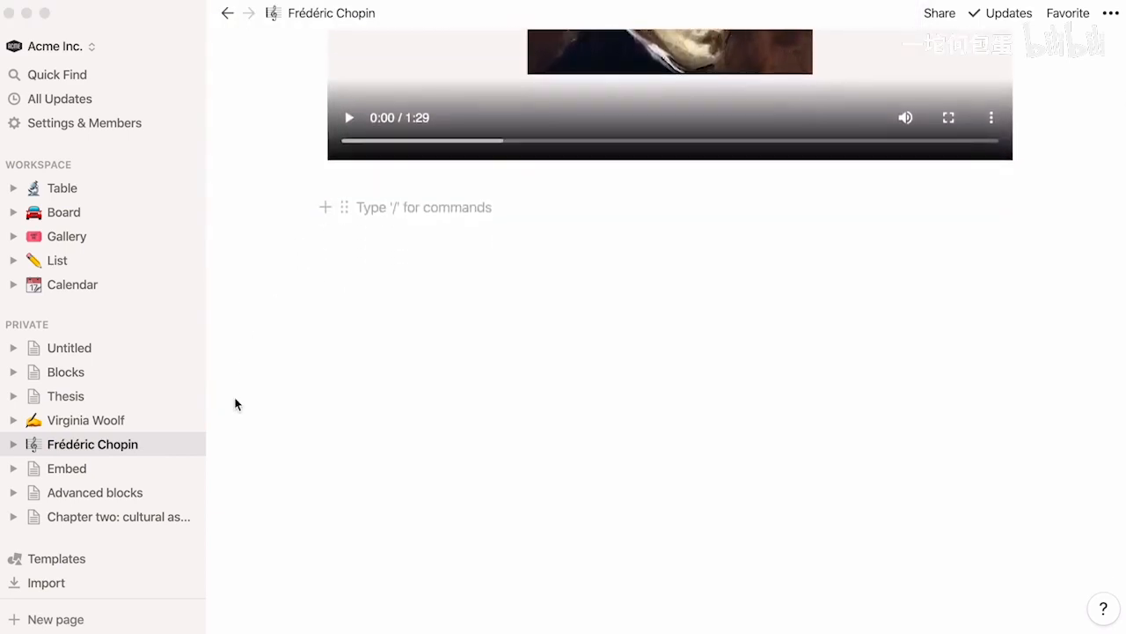
{"action": "type", "text": "/audio"}
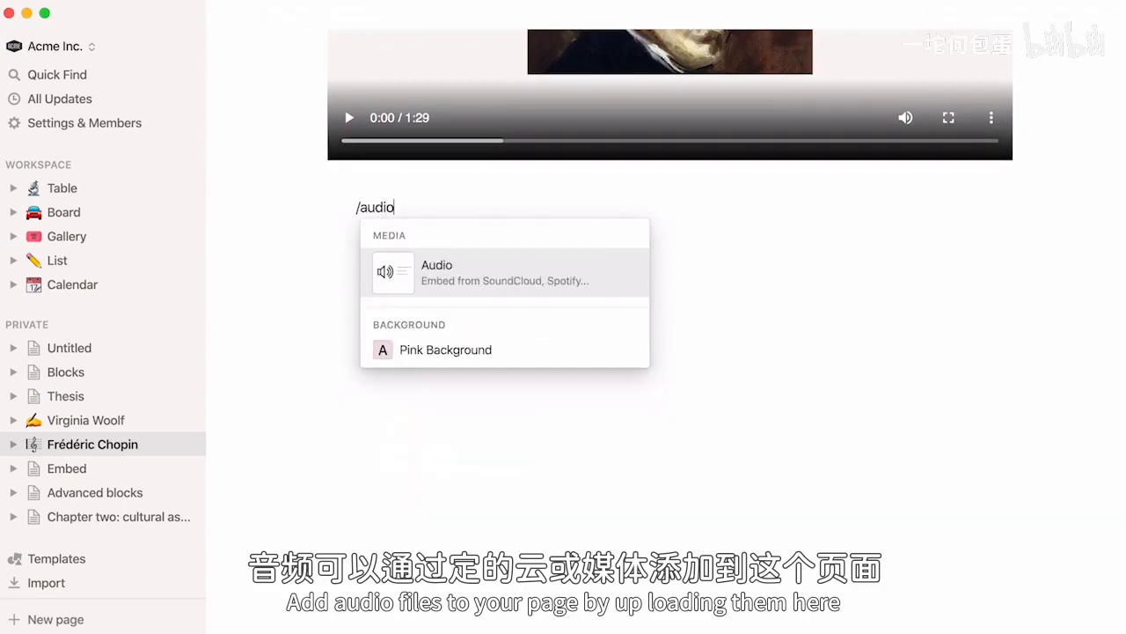
{"action": "left_click", "coordinate": [458, 287]}
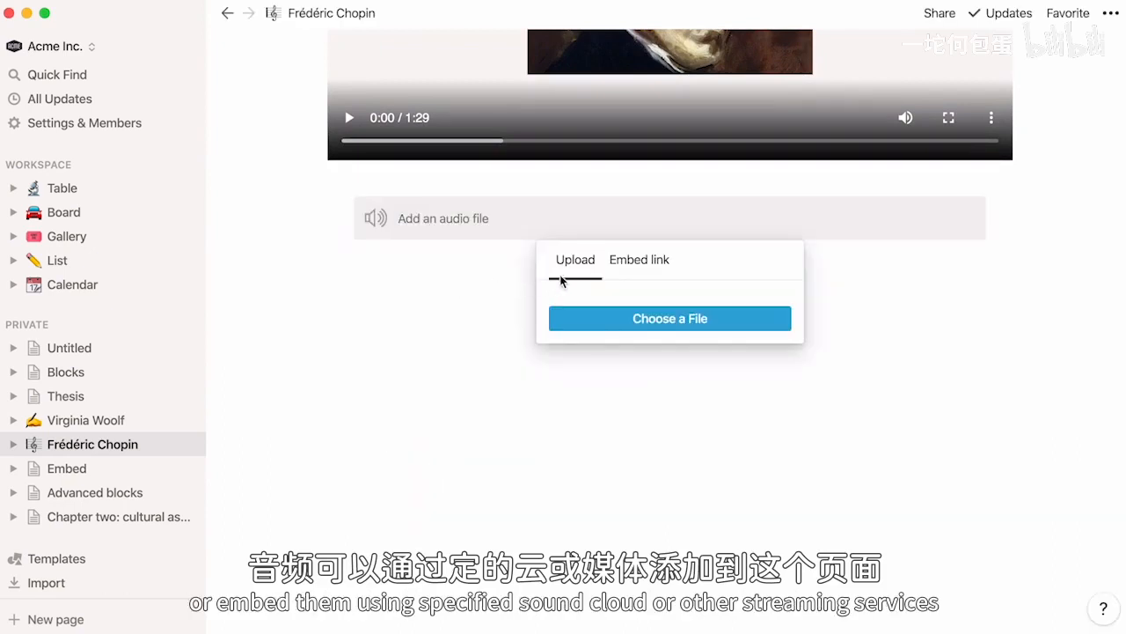
{"action": "left_click", "coordinate": [626, 272]}
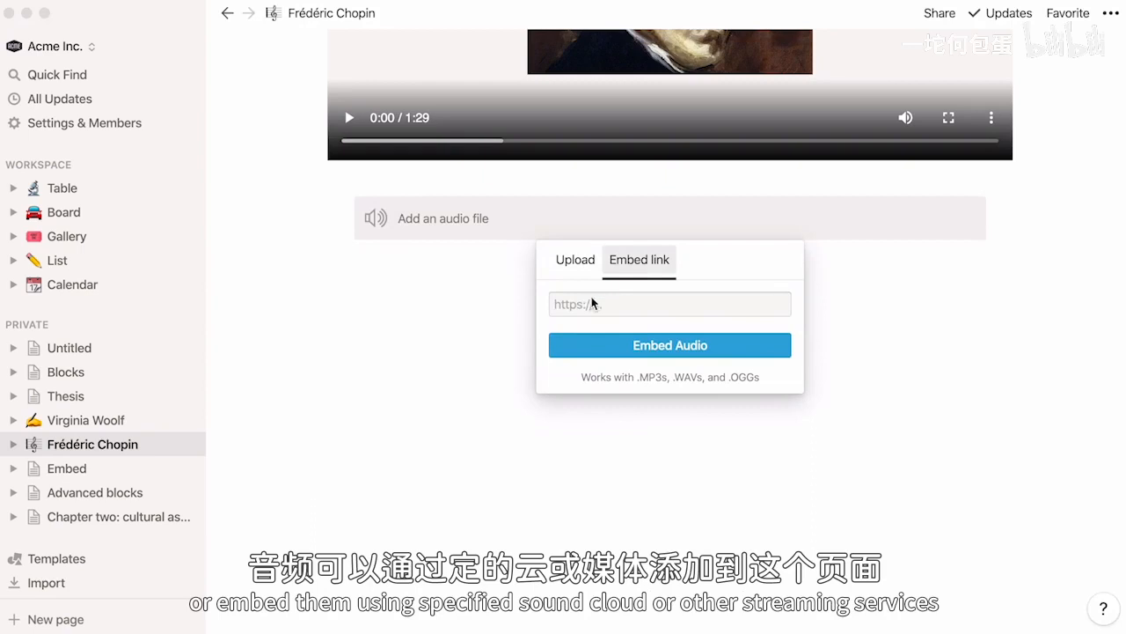
{"action": "key", "text": "super+v"}
{"action": "left_click", "coordinate": [600, 347]}
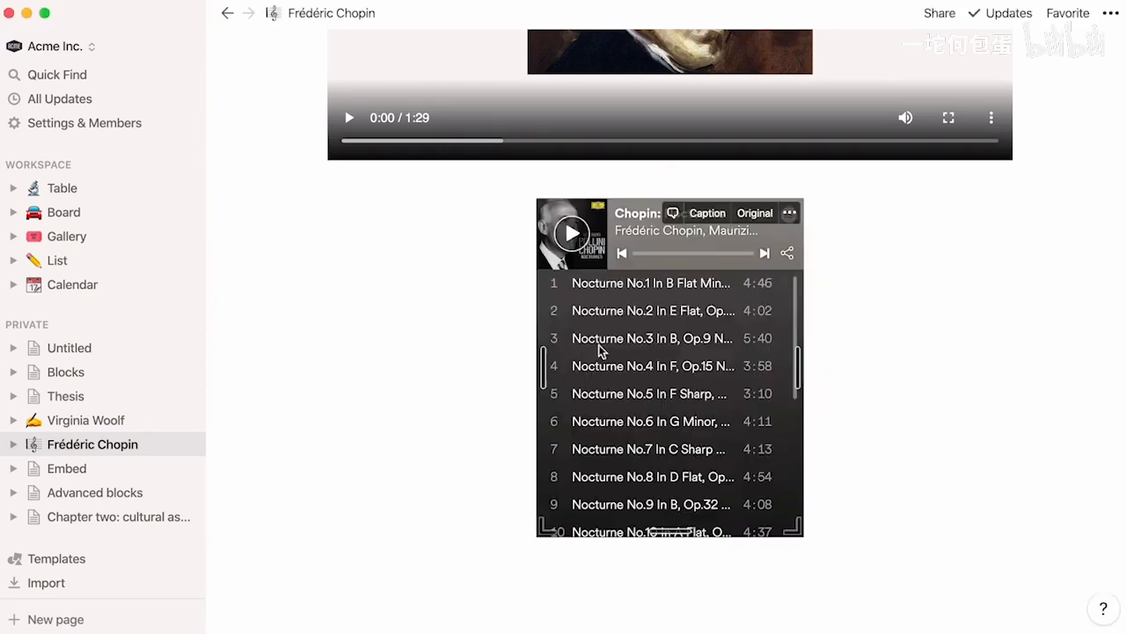
{"action": "left_click_drag", "start_coordinate": [526, 212], "coordinate": [1031, 129]}
- Insert a JavaScript code block below the video and audio columns containing the if/else snippet that sets greeting to "Good day" when hour < 18, else "Good evening"
{"action": "left_click", "coordinate": [364, 510]}
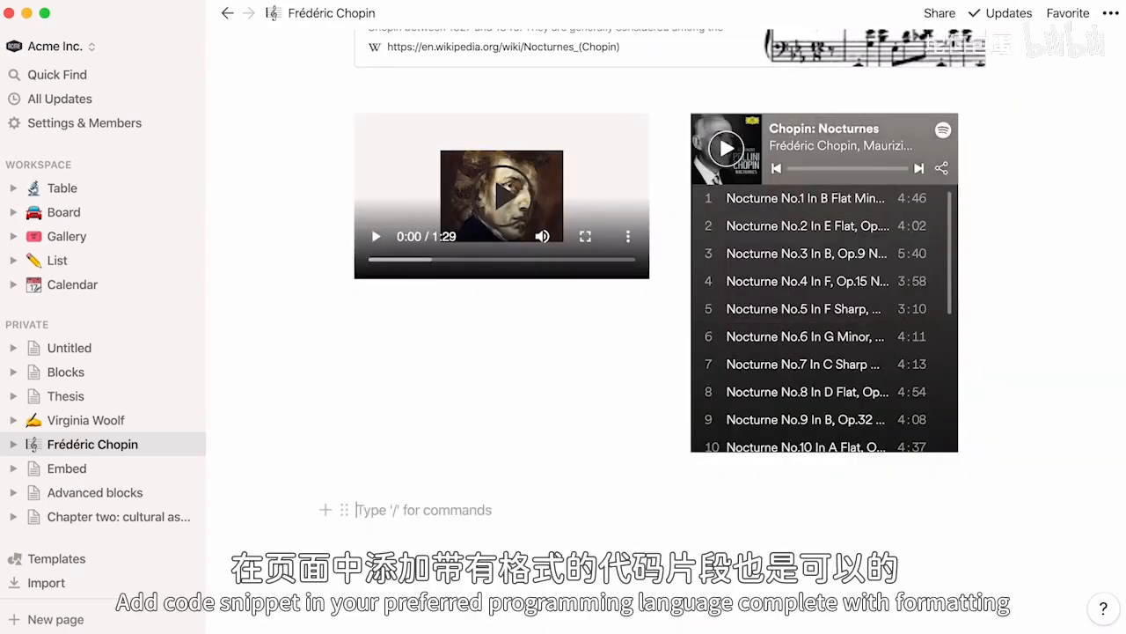
{"action": "type", "text": "/code"}
{"action": "key", "text": "Return"}
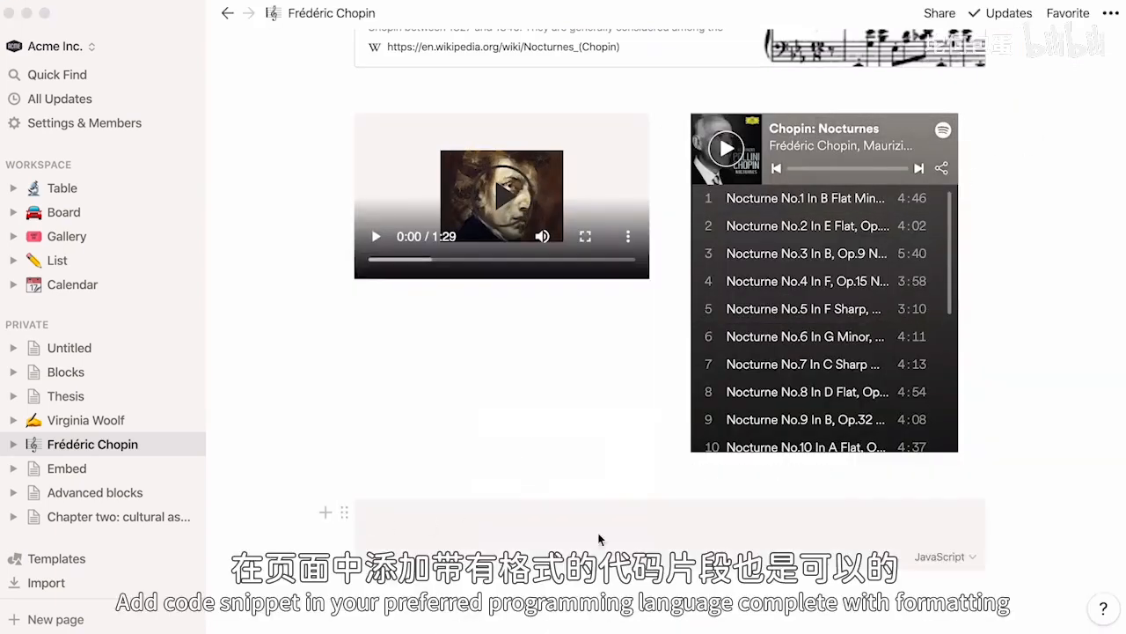
{"action": "left_click", "coordinate": [946, 556]}
{"action": "scroll", "coordinate": [998, 440], "scroll_direction": "down", "scroll_amount": 10}
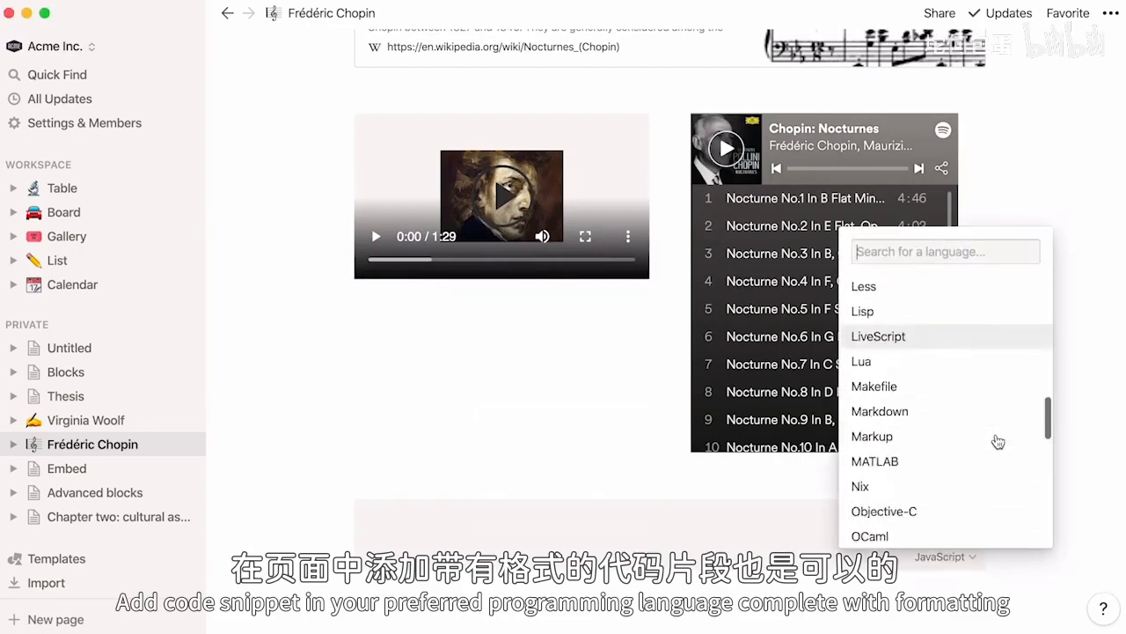
{"action": "scroll", "coordinate": [998, 441], "scroll_direction": "down", "scroll_amount": 5}
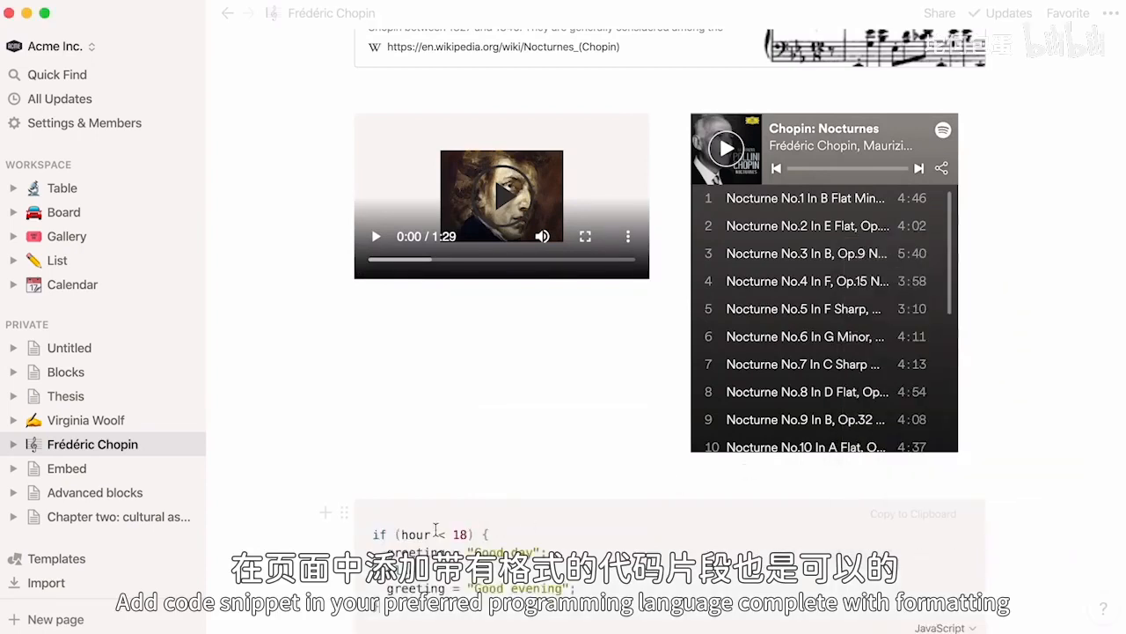
- Insert a file block below the JavaScript code block and upload Scores.pdf from the Desktop into it
{"action": "scroll", "coordinate": [275, 568], "scroll_direction": "down", "scroll_amount": 1}
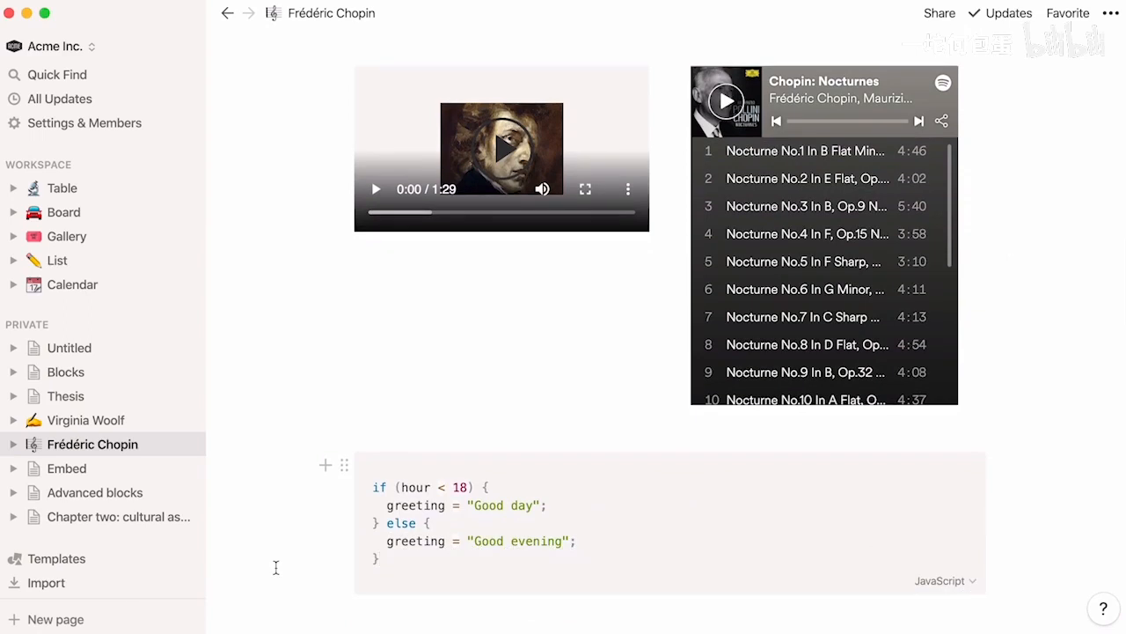
{"action": "left_click", "coordinate": [319, 623]}
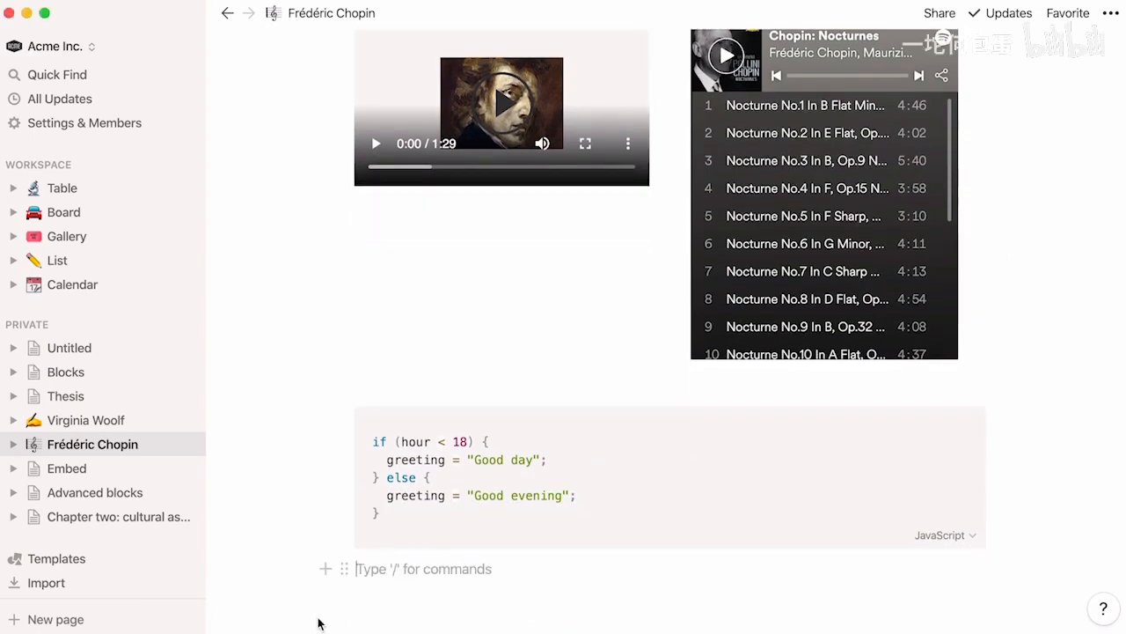
{"action": "type", "text": "/file"}
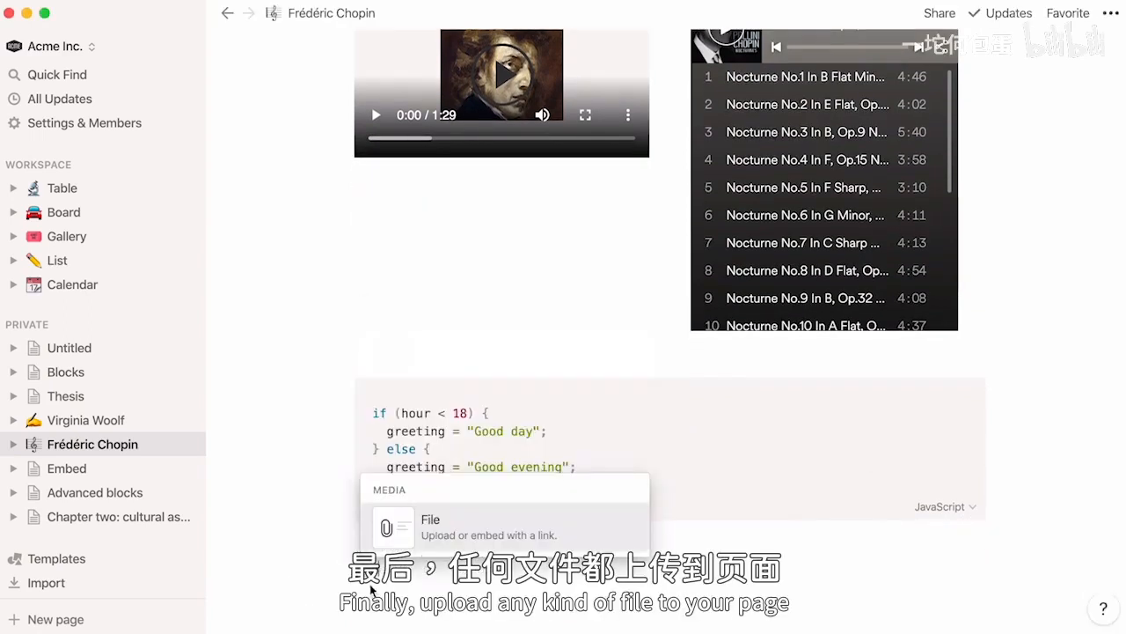
{"action": "left_click", "coordinate": [429, 542]}
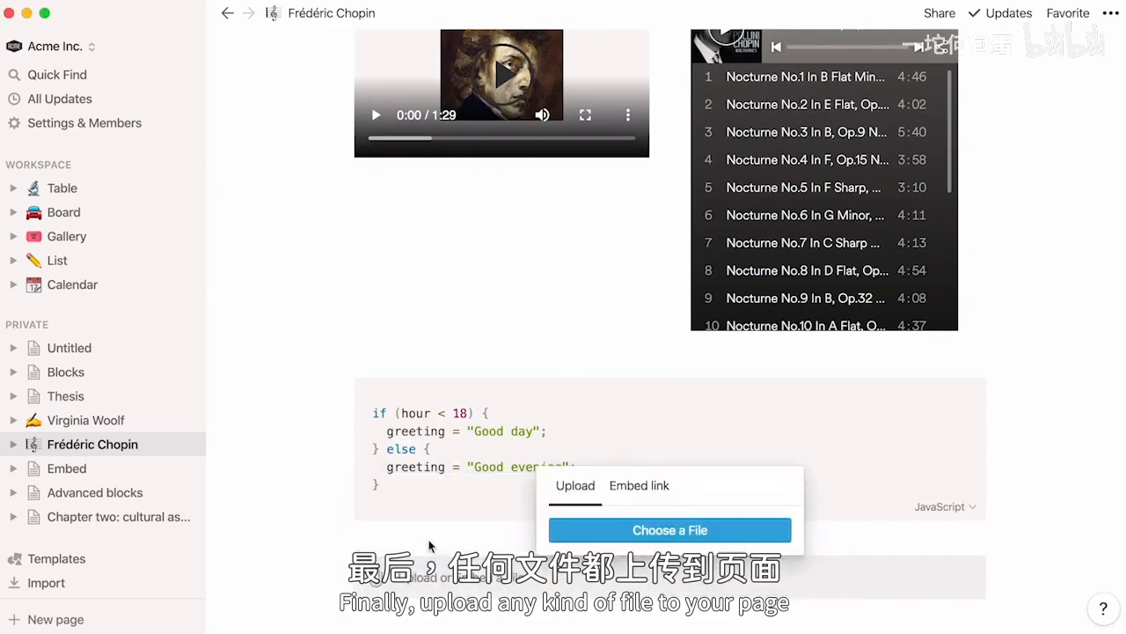
{"action": "left_click", "coordinate": [587, 537]}
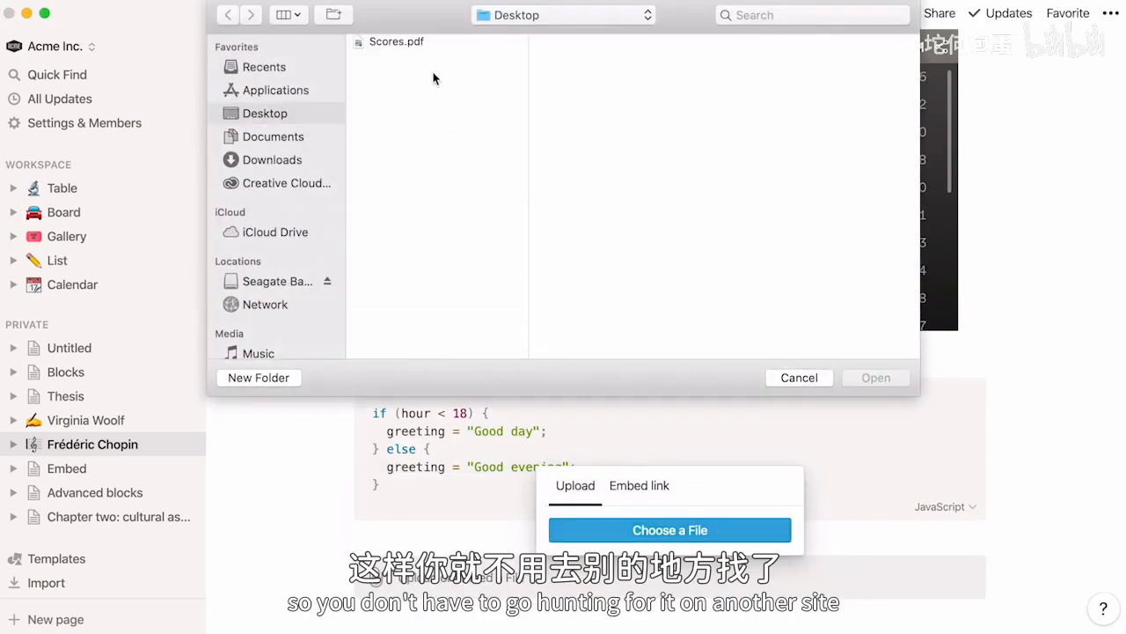
{"action": "double_click", "coordinate": [423, 44]}
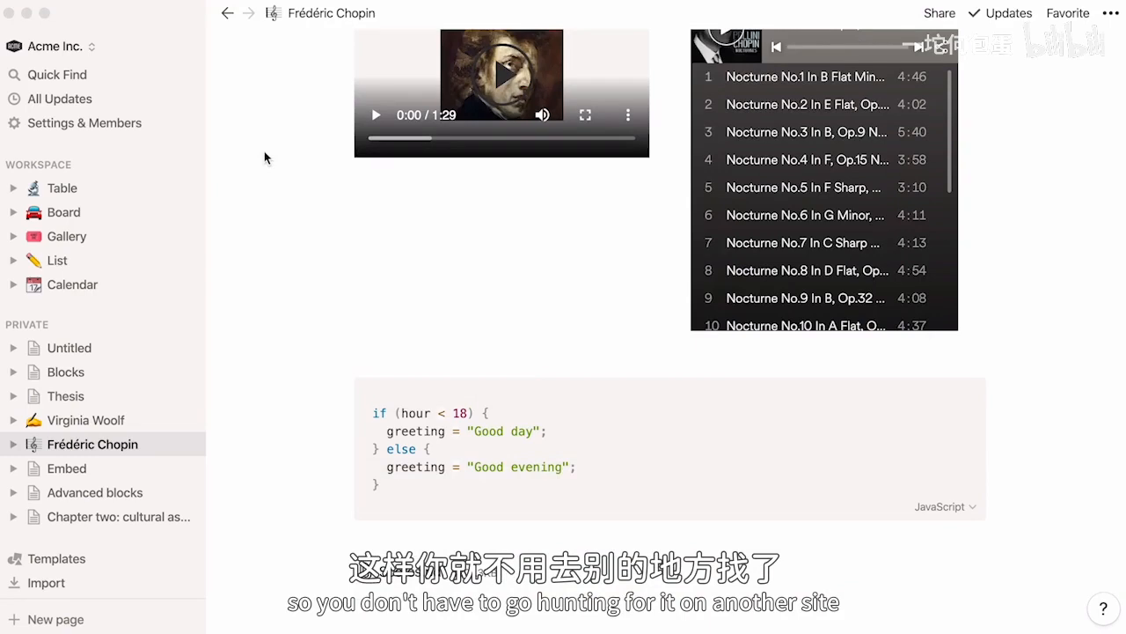
{"action": "scroll", "coordinate": [264, 157], "scroll_direction": "up", "scroll_amount": 10}
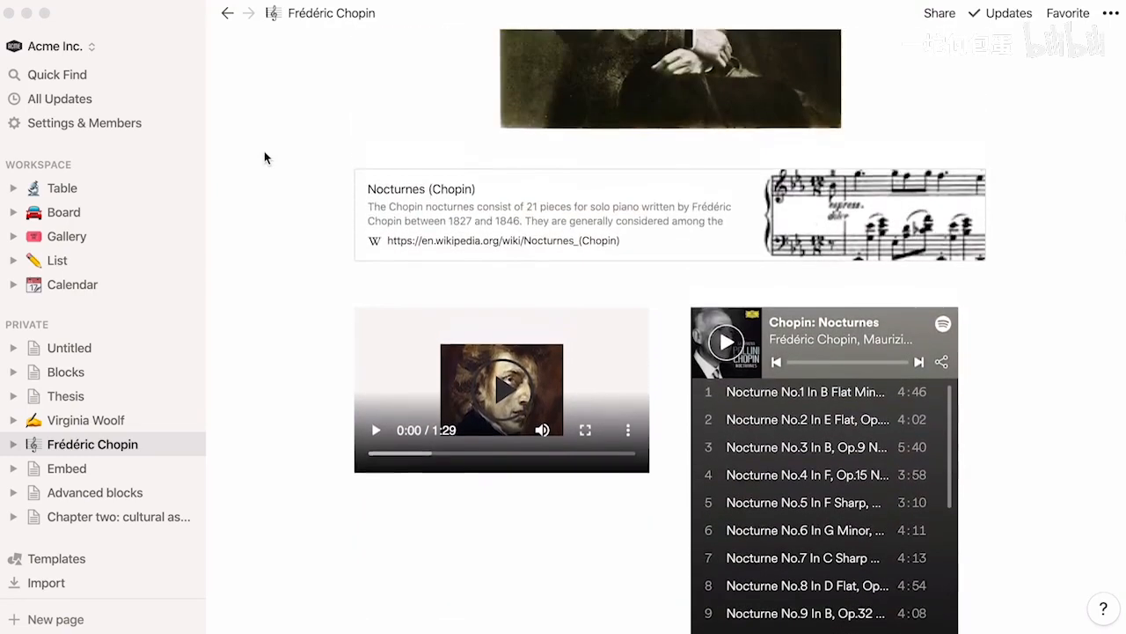
{"action": "scroll", "coordinate": [264, 157], "scroll_direction": "up", "scroll_amount": 8}
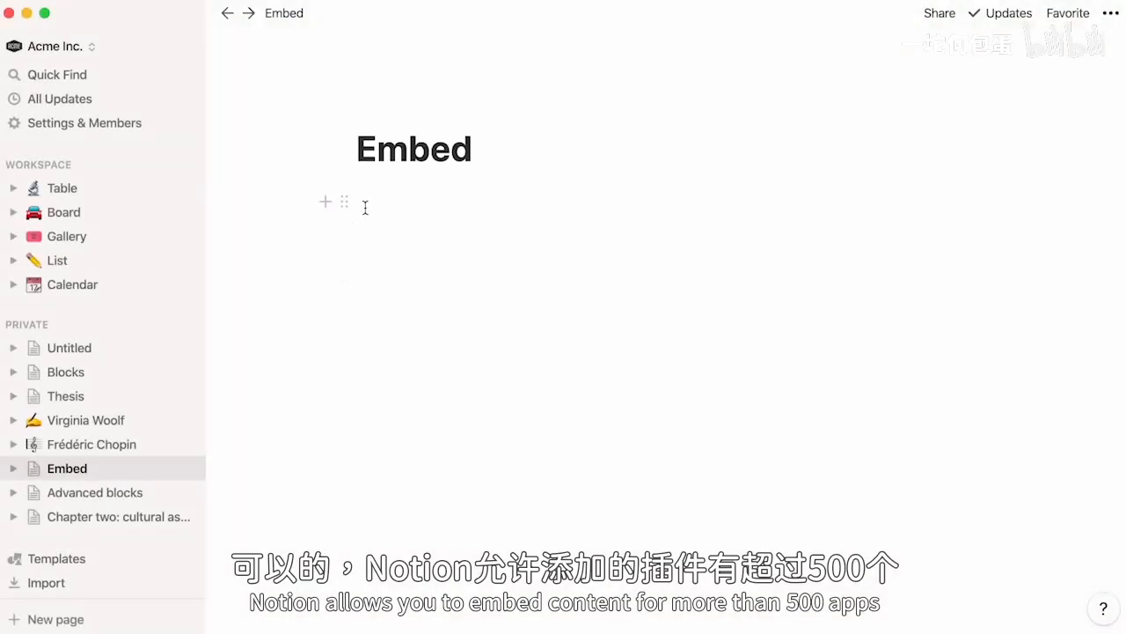
- Browse the available embed block types in the empty first line of the Embed page, then clear the embed query
{"action": "left_click", "coordinate": [364, 204]}
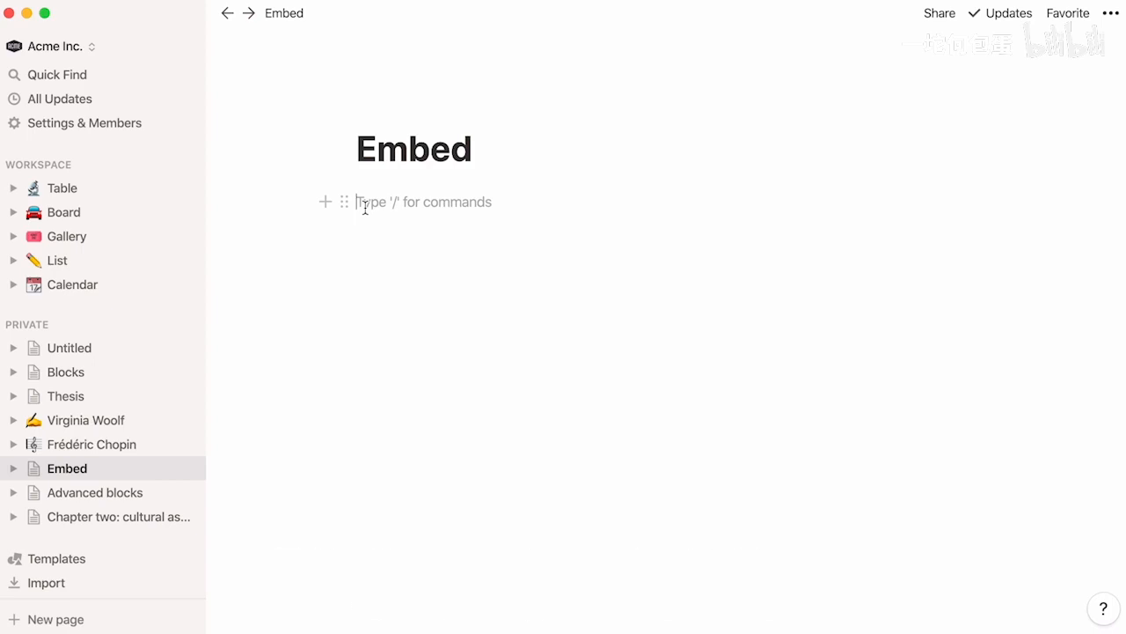
{"action": "type", "text": "/embed"}
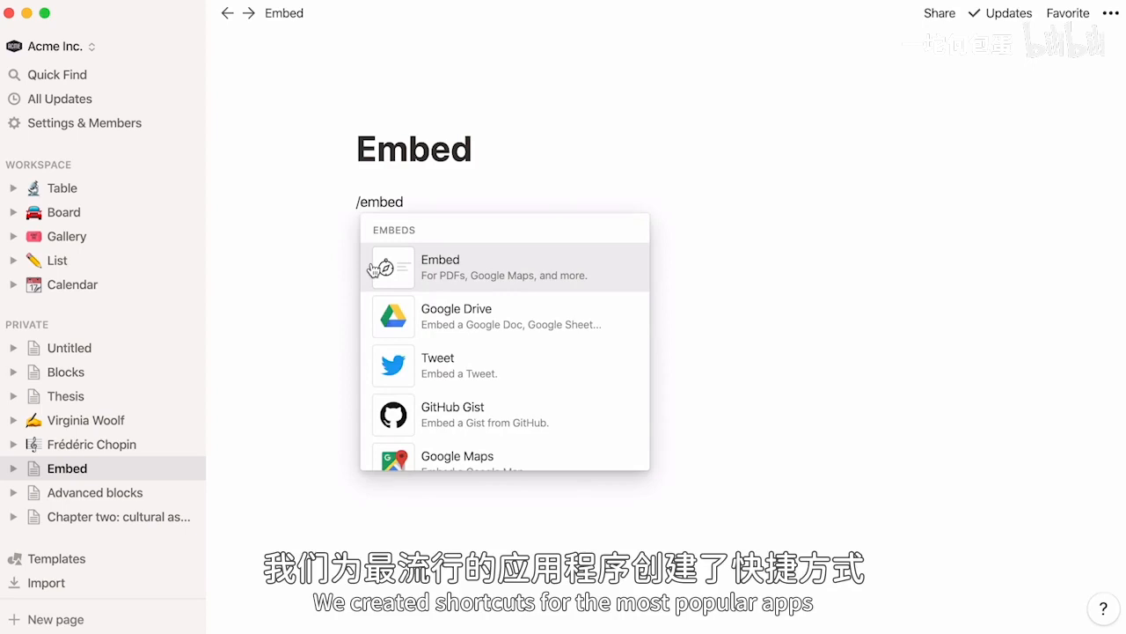
{"action": "scroll", "coordinate": [368, 313], "scroll_direction": "down", "scroll_amount": 4}
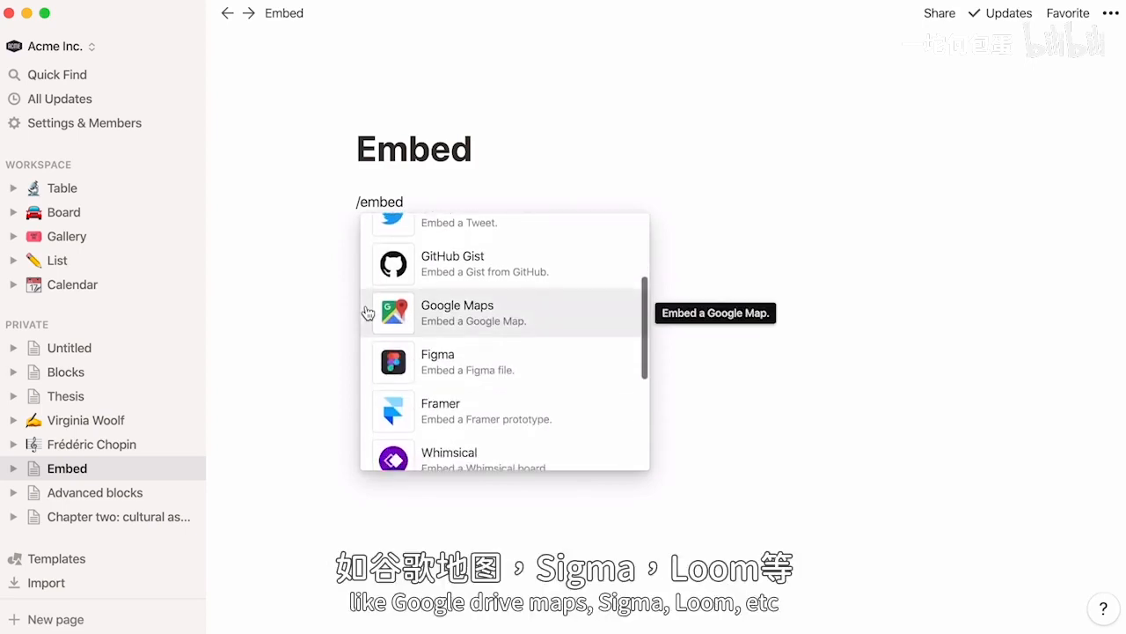
{"action": "scroll", "coordinate": [364, 369], "scroll_direction": "down", "scroll_amount": 5}
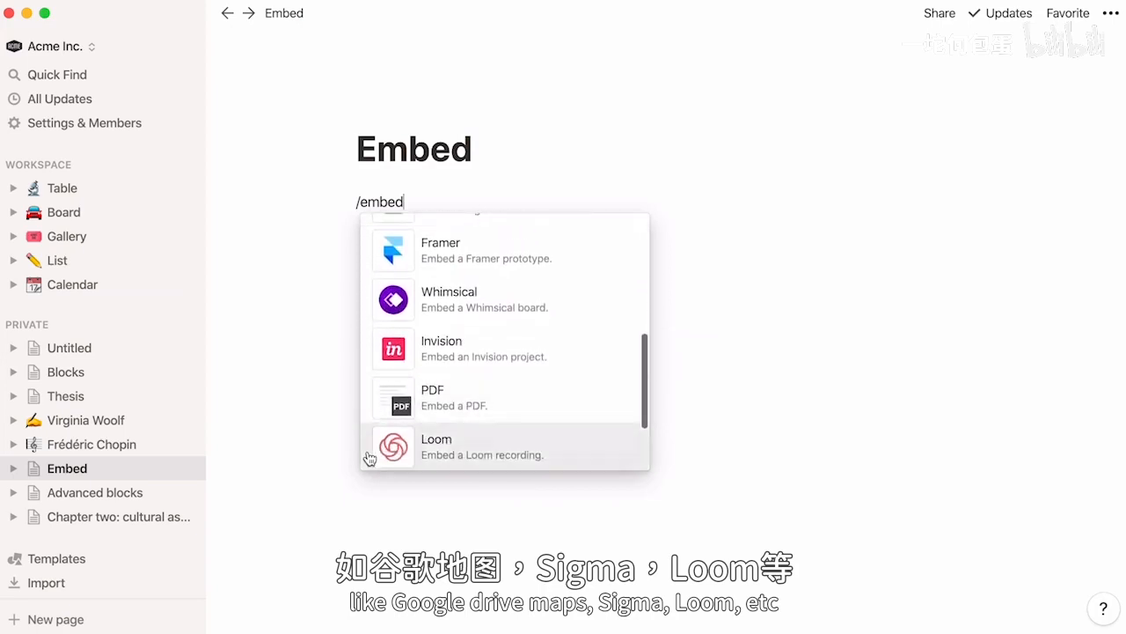
{"action": "key", "text": "BackSpace"}
{"action": "key", "text": "BackSpace"}
{"action": "key", "text": "BackSpace"}
{"action": "key", "text": "BackSpace"}
{"action": "key", "text": "BackSpace"}
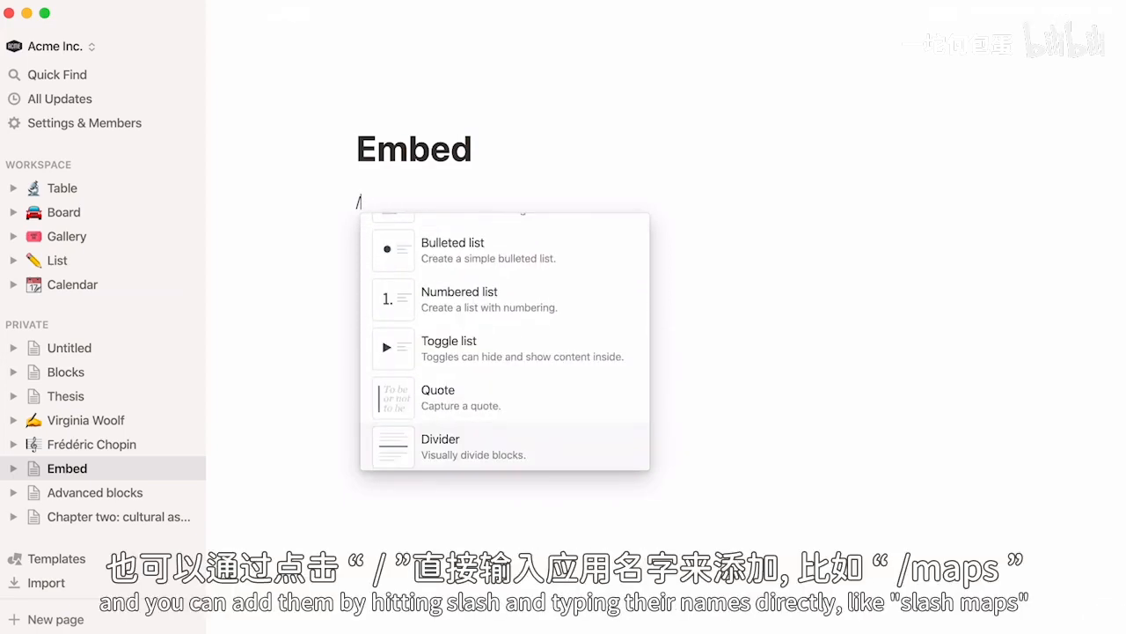
- Insert a Google Maps embed under the Embed title using the copied goo.gl/maps link to Giverny
{"action": "type", "text": "maps"}
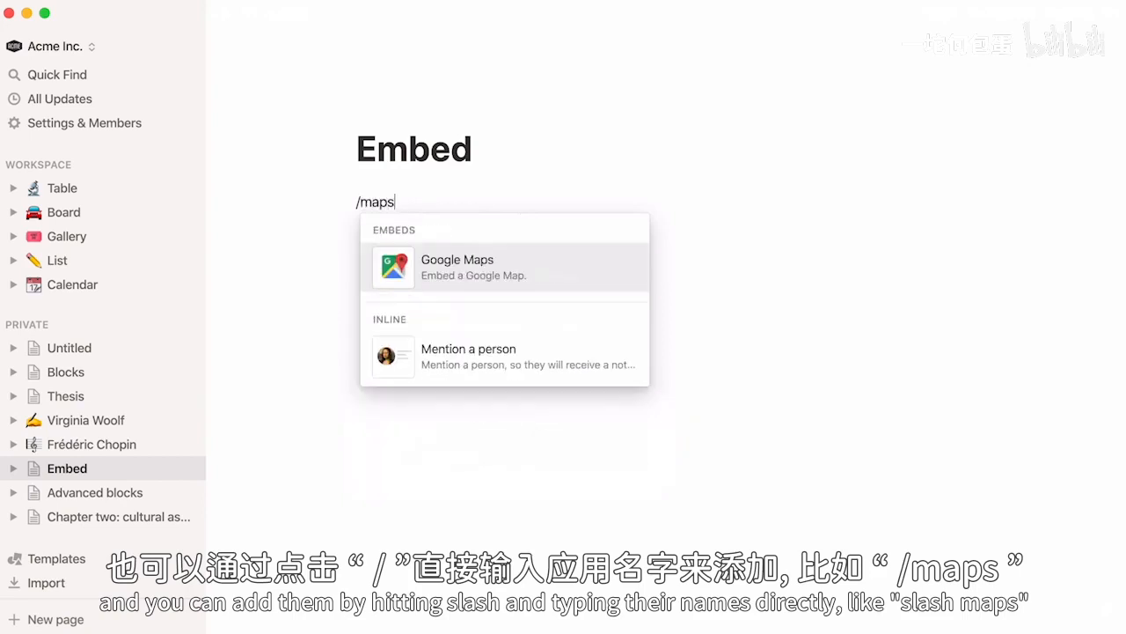
{"action": "key", "text": "Return"}
{"action": "key", "text": "super+v"}
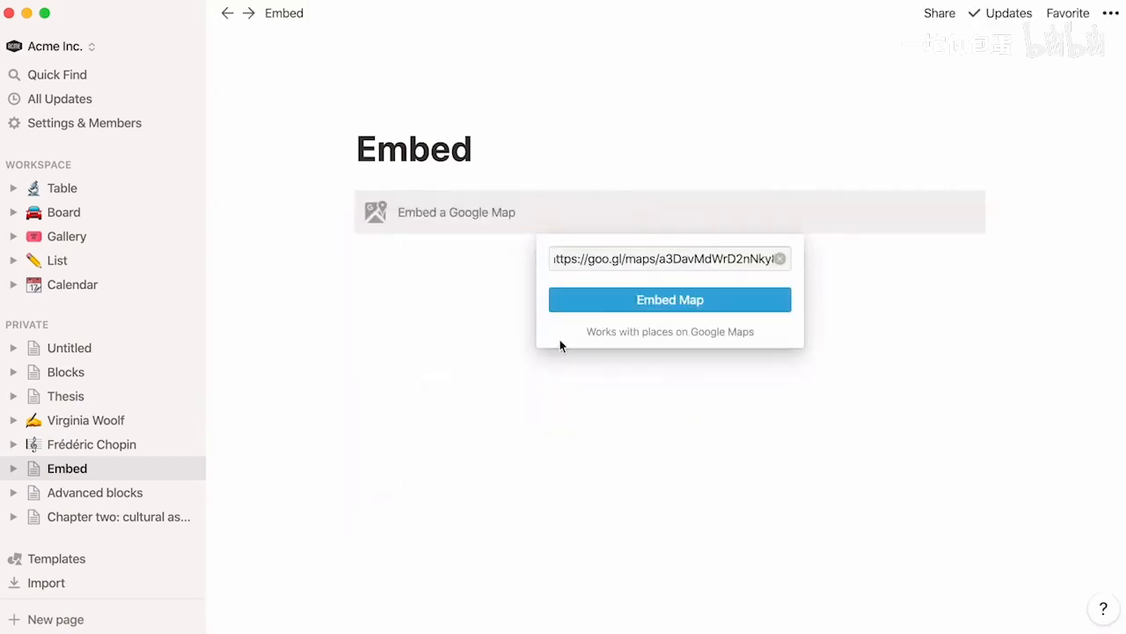
{"action": "left_click", "coordinate": [598, 300]}
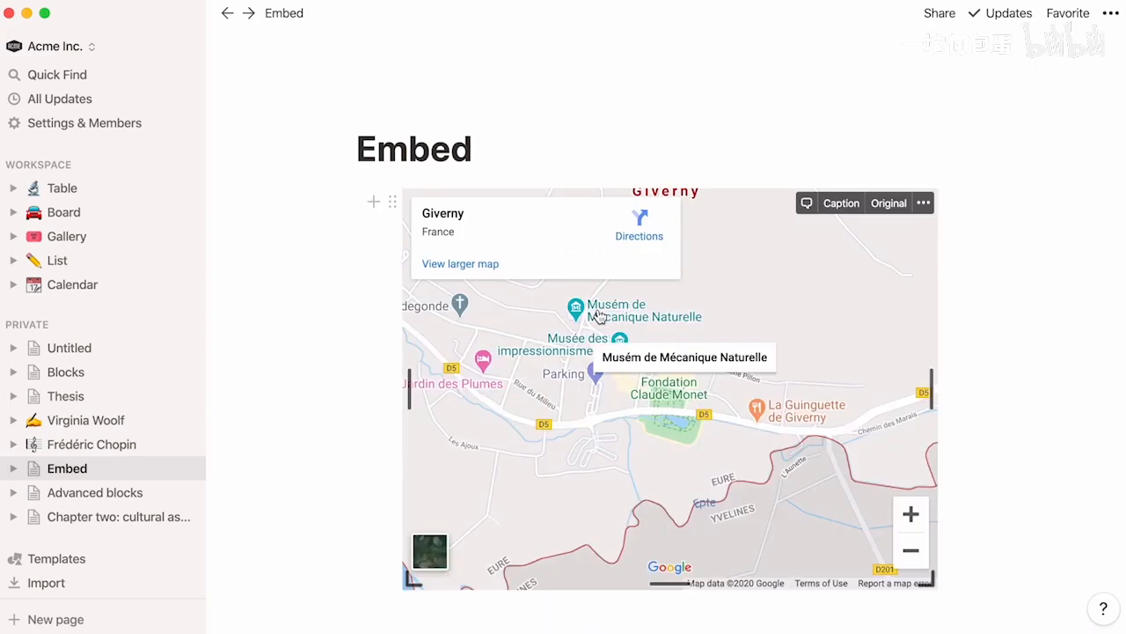
- Add a generic Embed block below the Giverny map and leave it without a link
{"action": "left_click", "coordinate": [367, 623]}
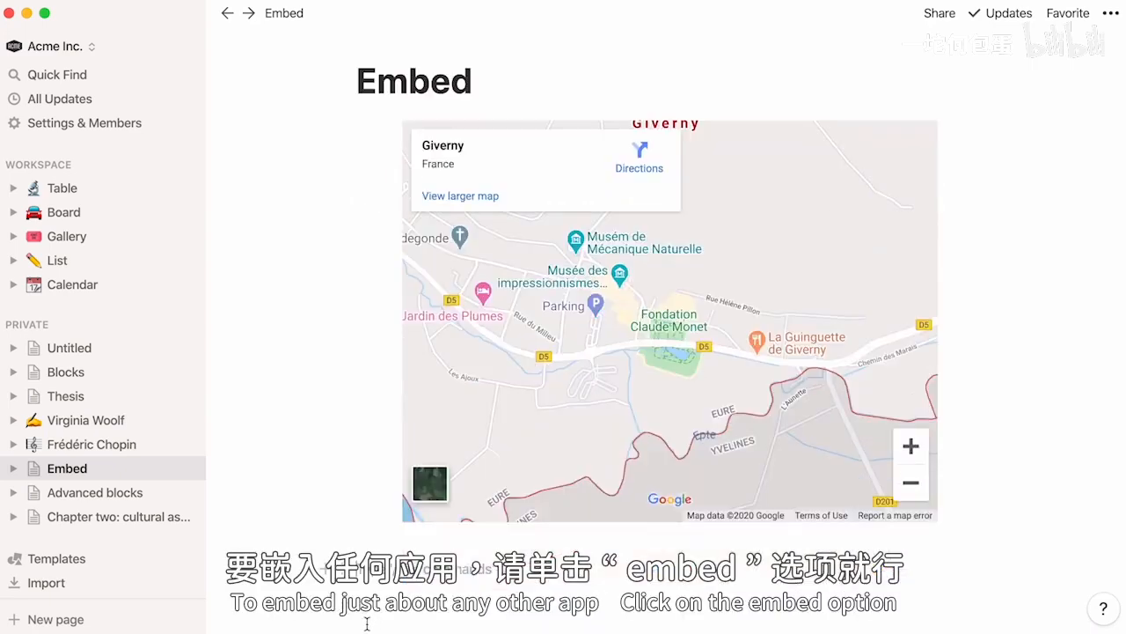
{"action": "type", "text": "/embed"}
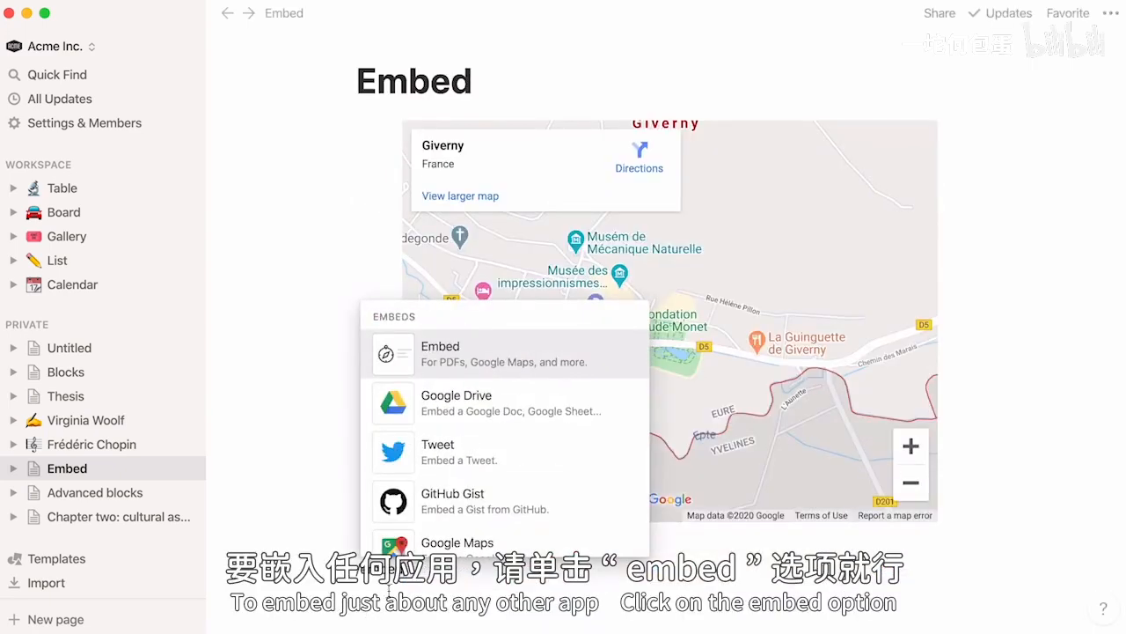
{"action": "left_click", "coordinate": [519, 356]}
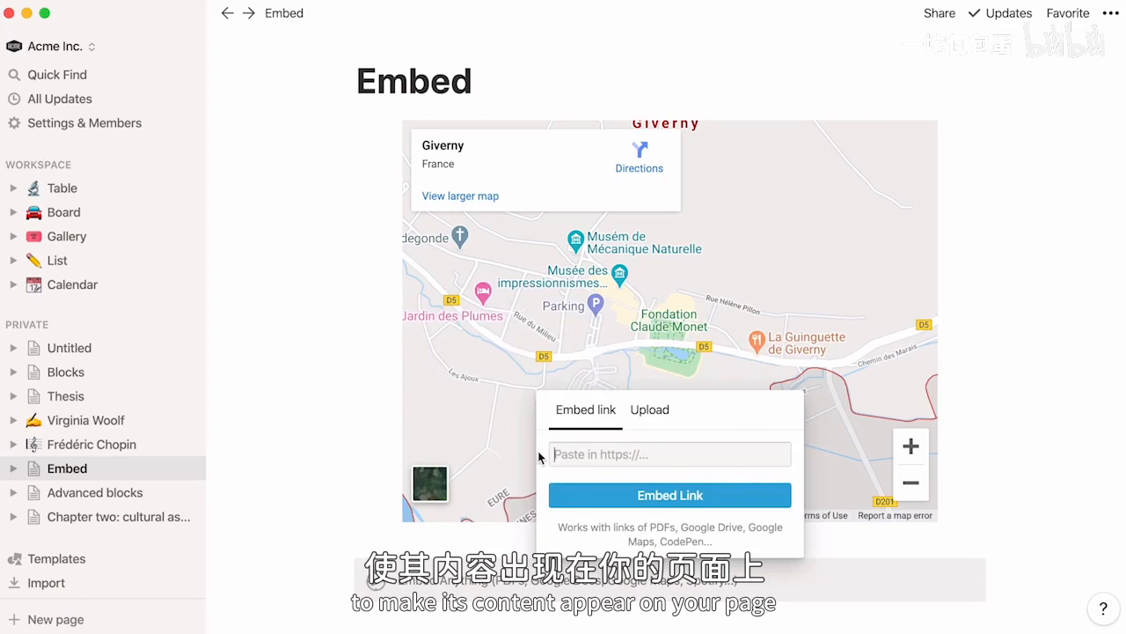
{"action": "left_click", "coordinate": [338, 623]}
- Look through the embedded PDF, Figma file, screen recording and cohousing survey further down the Embed page
{"action": "scroll", "coordinate": [337, 625], "scroll_direction": "down", "scroll_amount": 1}
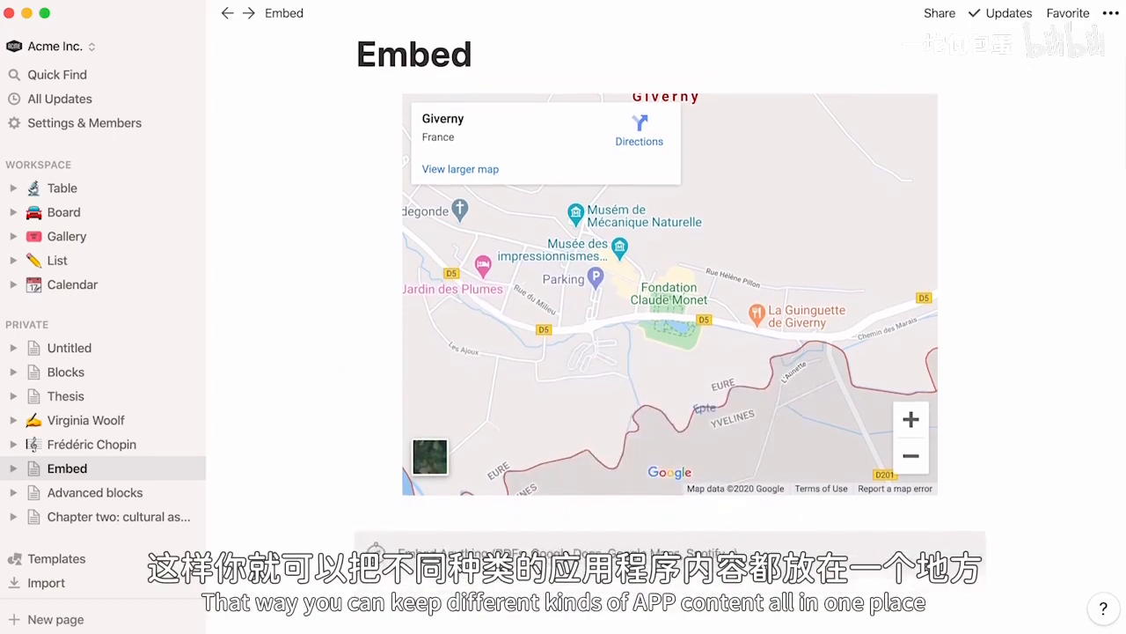
{"action": "scroll", "coordinate": [670, 316], "scroll_direction": "down", "scroll_amount": 8}
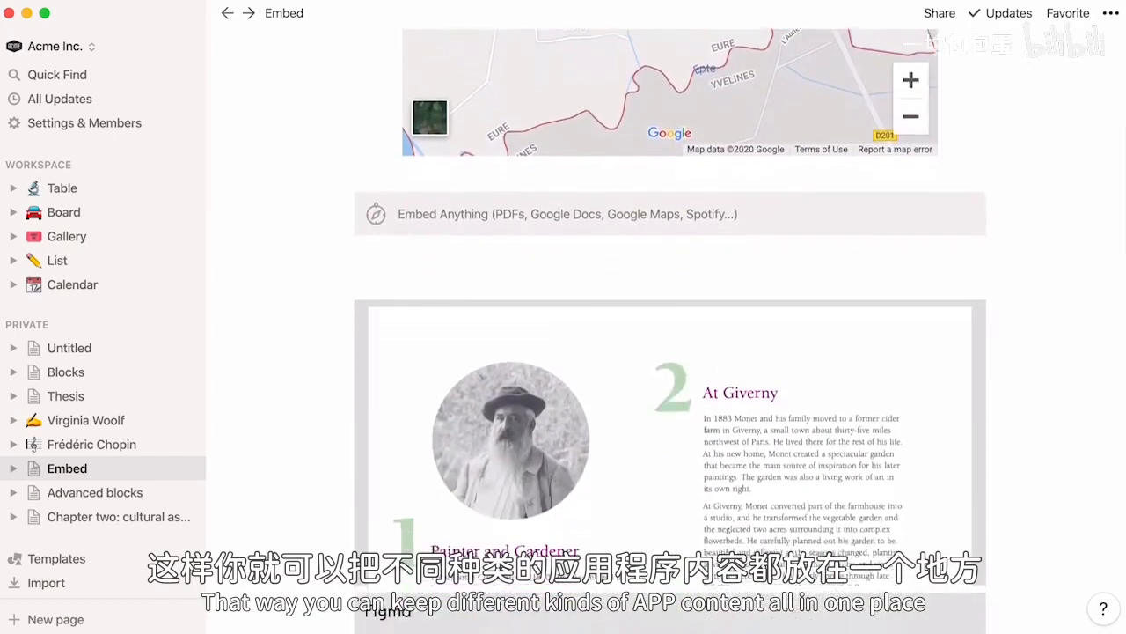
{"action": "scroll", "coordinate": [670, 352], "scroll_direction": "down", "scroll_amount": 10}
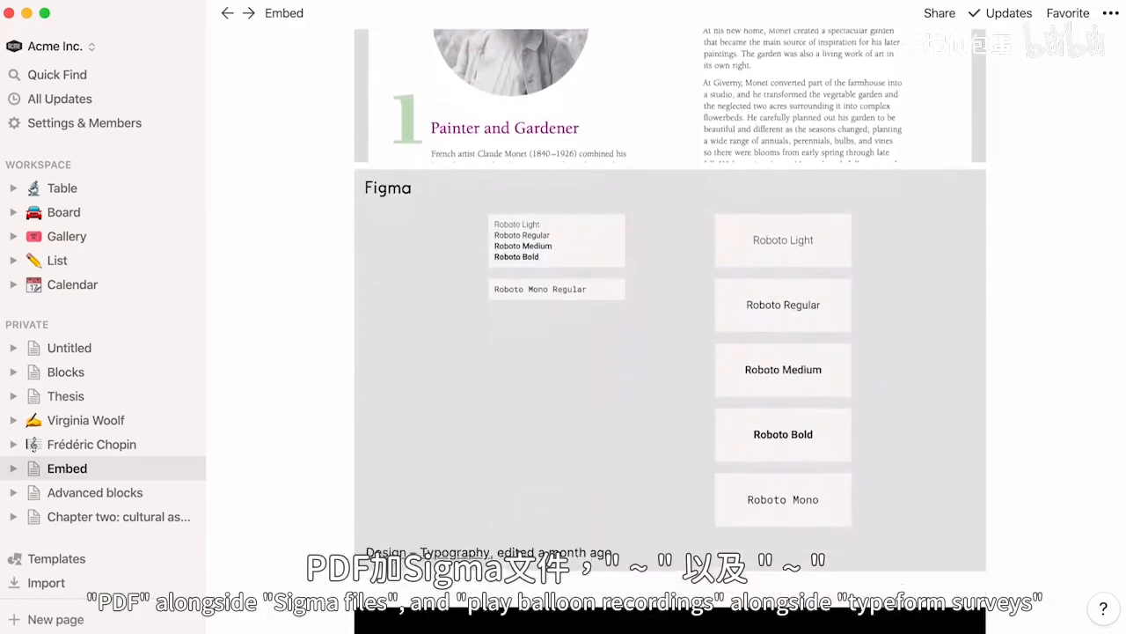
{"action": "scroll", "coordinate": [669, 352], "scroll_direction": "down", "scroll_amount": 10}
{"action": "scroll", "coordinate": [670, 352], "scroll_direction": "down", "scroll_amount": 8}
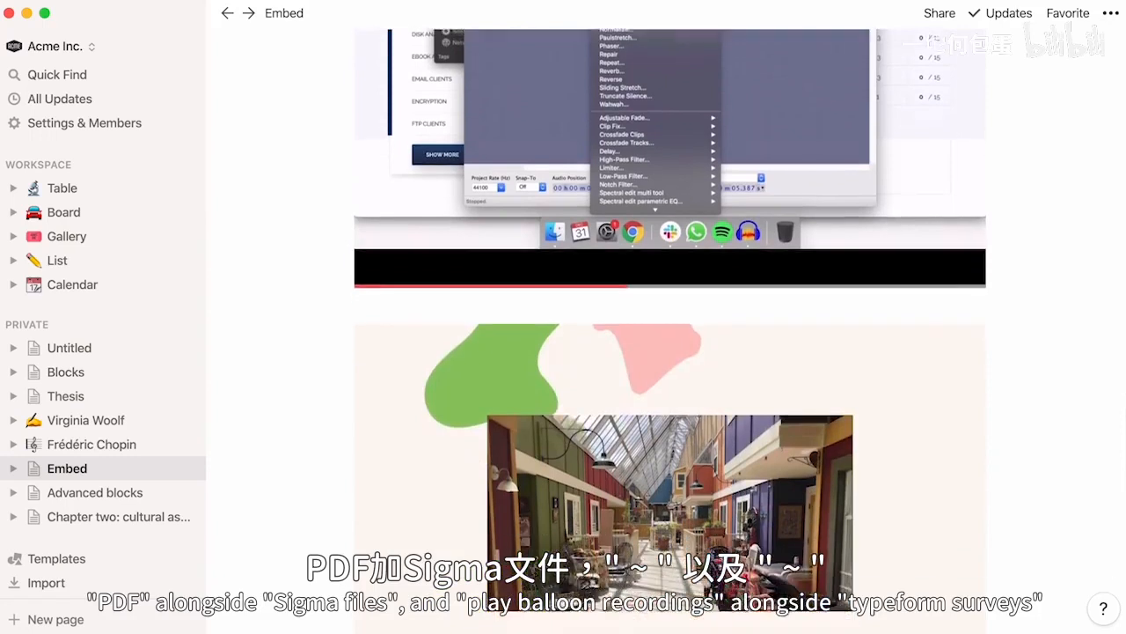
{"action": "scroll", "coordinate": [670, 352], "scroll_direction": "down", "scroll_amount": 4}
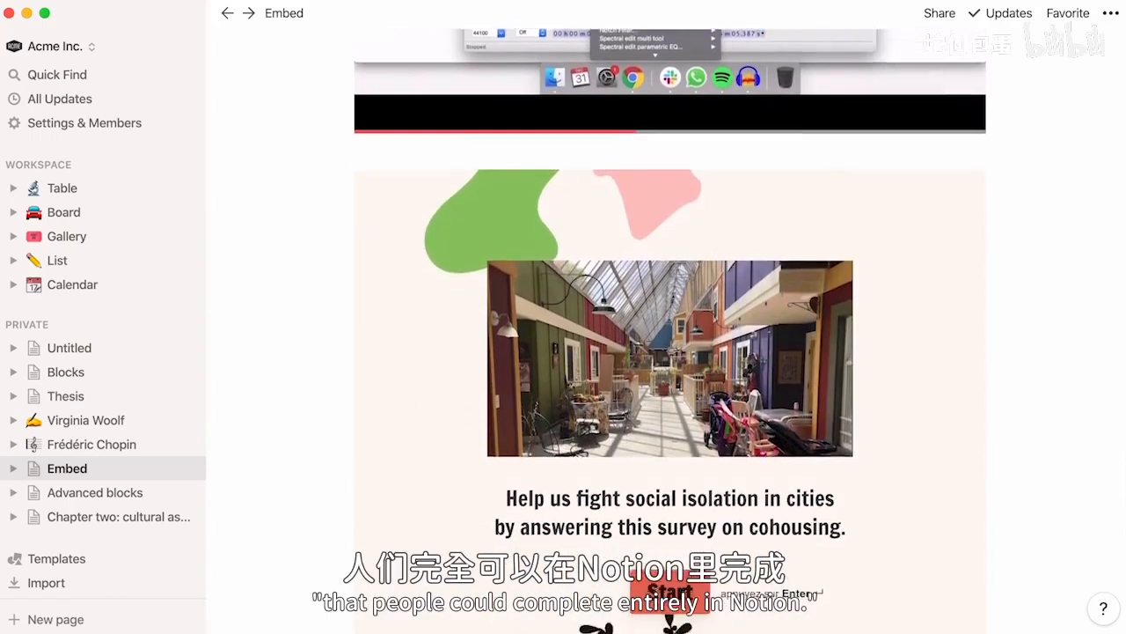
{"action": "scroll", "coordinate": [670, 352], "scroll_direction": "down", "scroll_amount": 3}
{"action": "scroll", "coordinate": [670, 352], "scroll_direction": "up", "scroll_amount": 20}
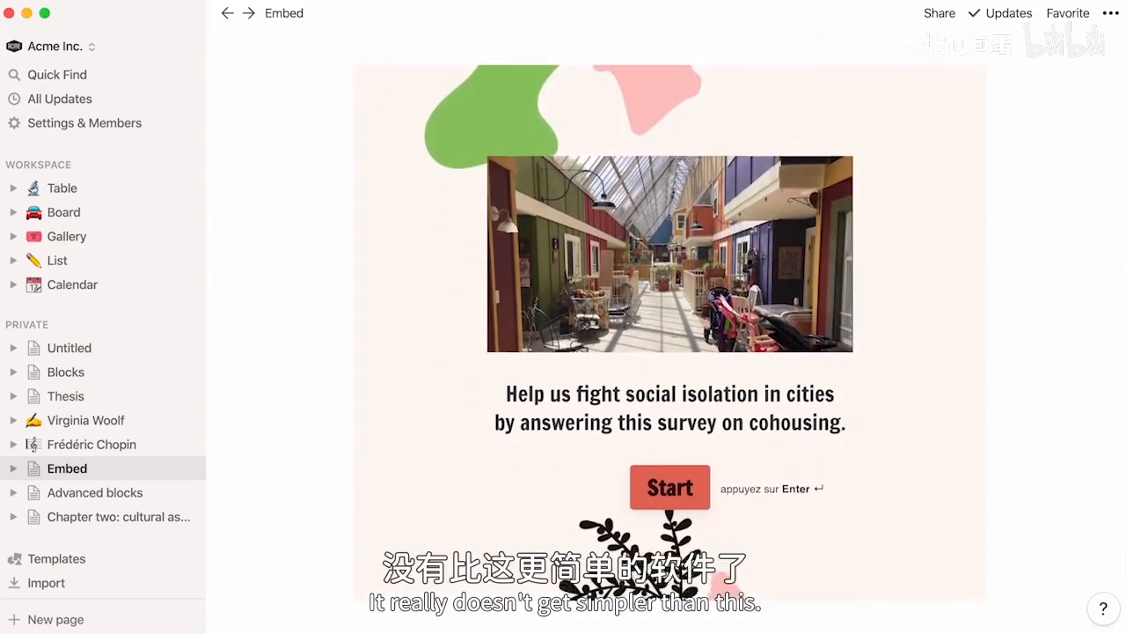
{"action": "scroll", "coordinate": [670, 352], "scroll_direction": "up", "scroll_amount": 10}
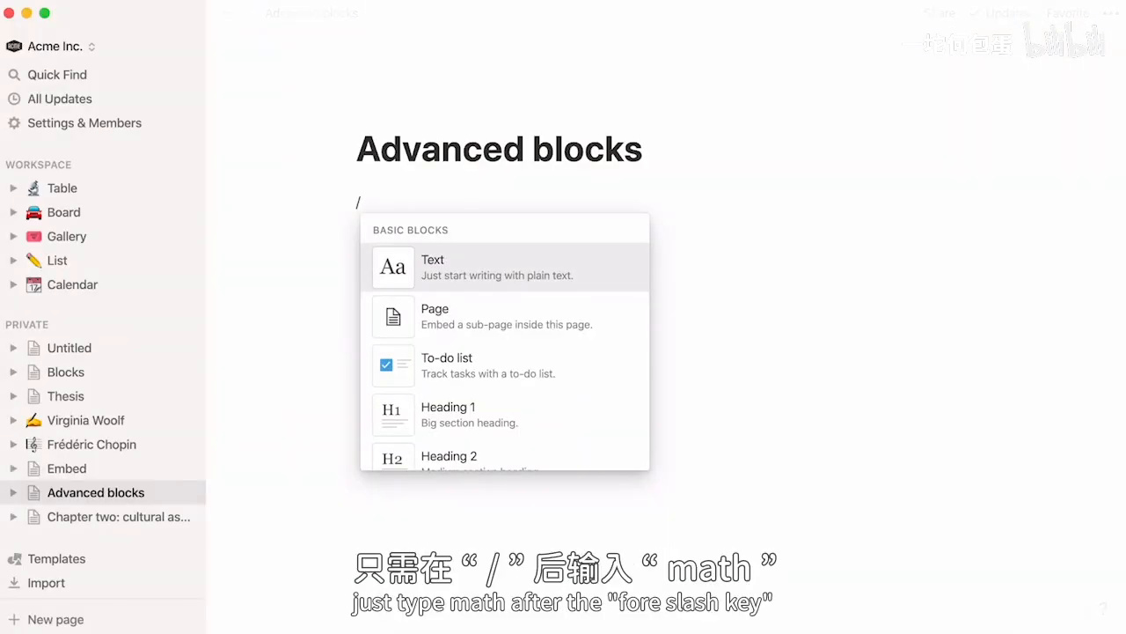
- Insert a math equation block under the Advanced blocks title with the TeX formula f(x) = x^2
{"action": "type", "text": "math"}
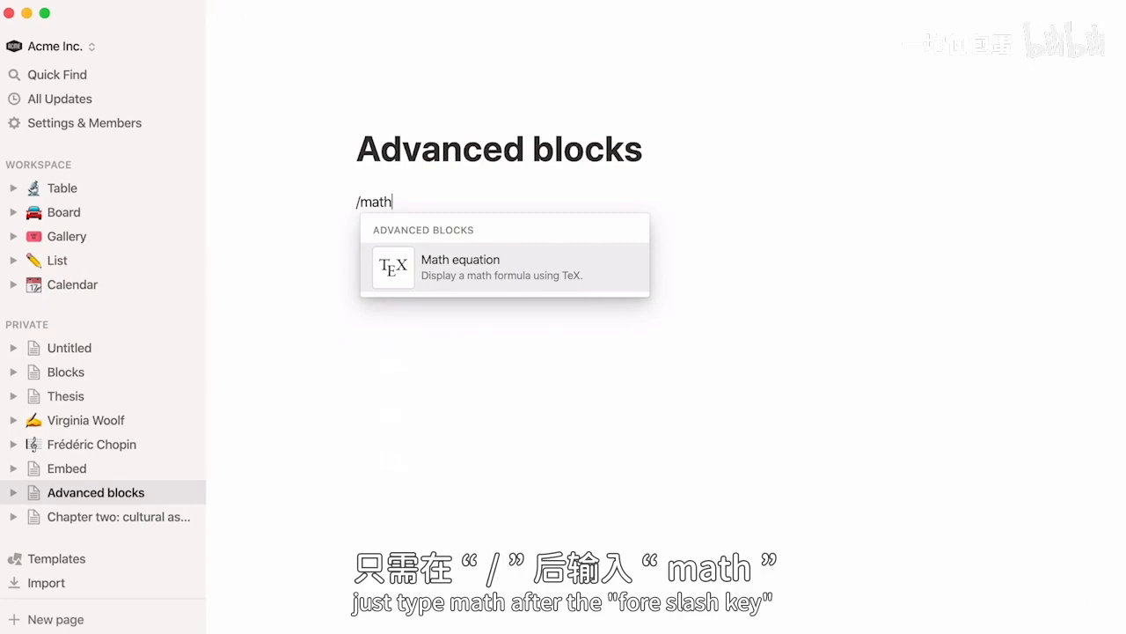
{"action": "key", "text": "Return"}
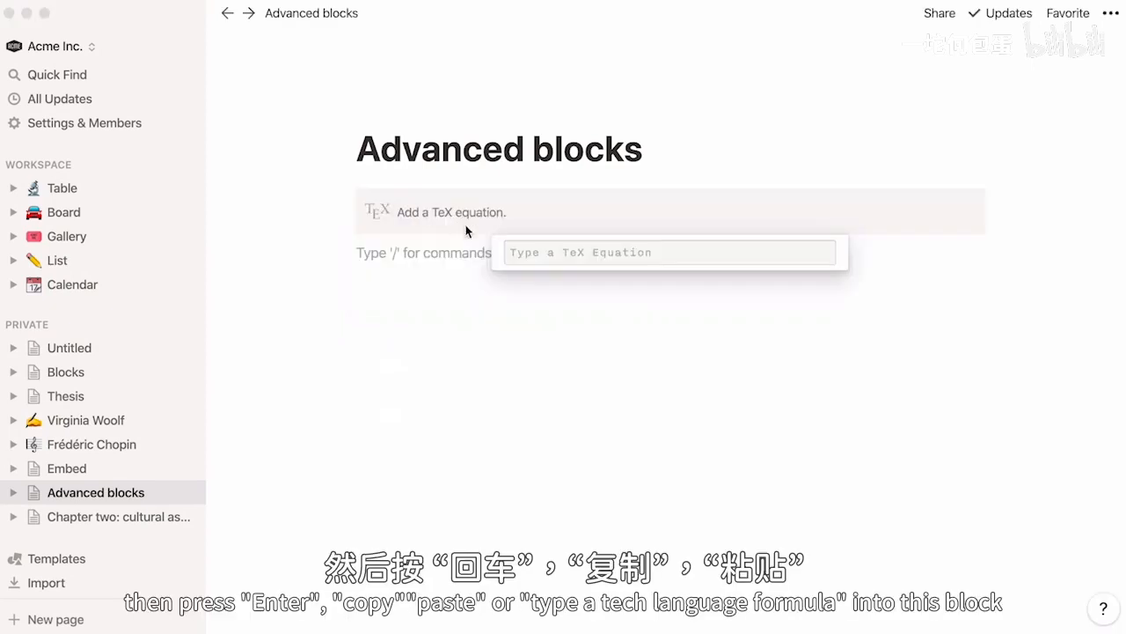
{"action": "type", "text": "f(x) = x^2"}
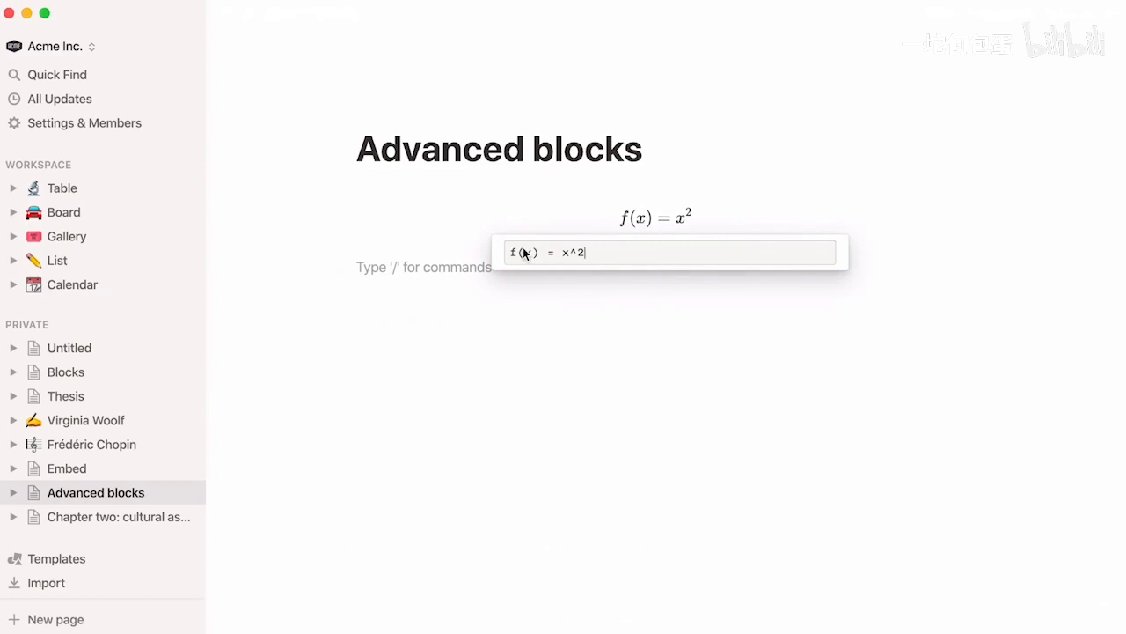
- Insert a template button below the equation and name it Journal
{"action": "left_click", "coordinate": [431, 275]}
{"action": "type", "text": "/templat"}
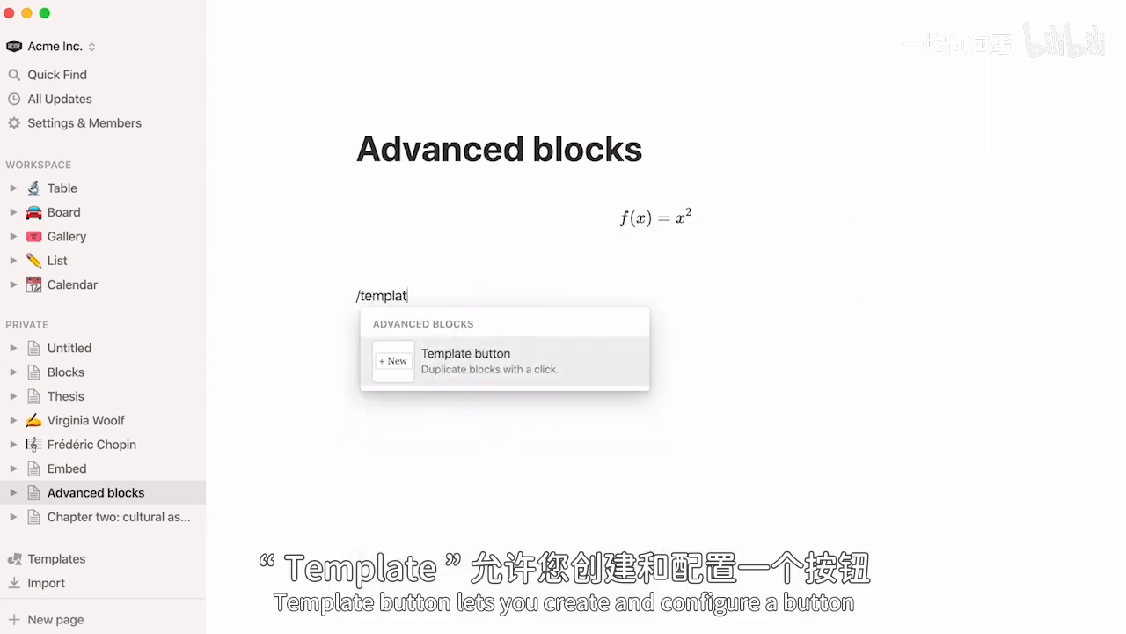
{"action": "key", "text": "Return"}
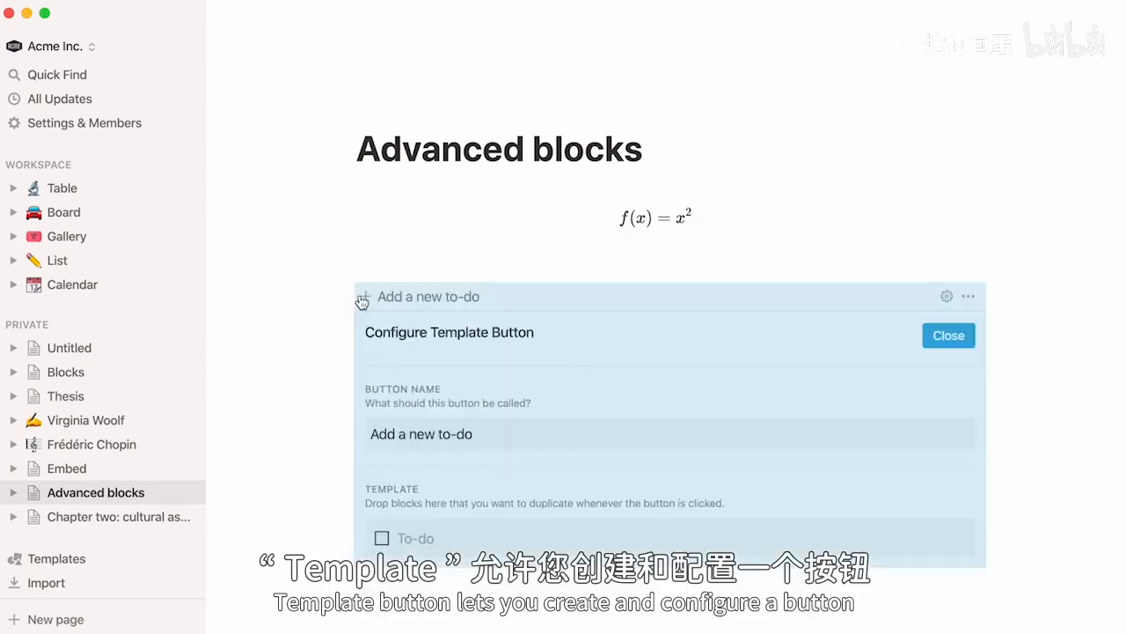
{"action": "triple_click", "coordinate": [439, 438]}
{"action": "type", "text": "J"}
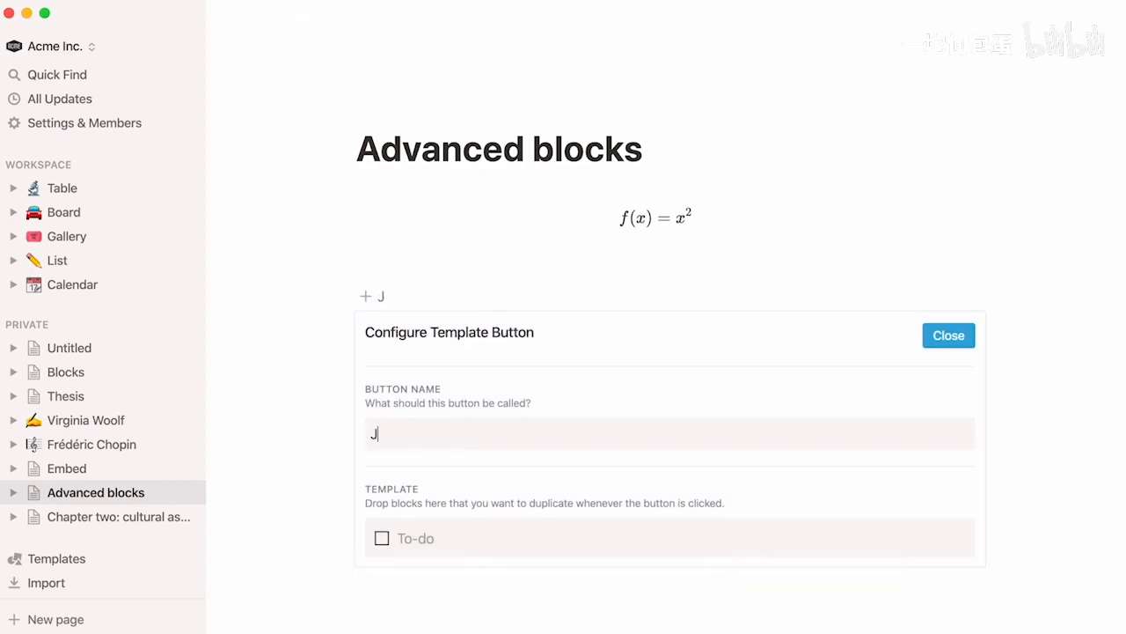
{"action": "type", "text": "ournal"}
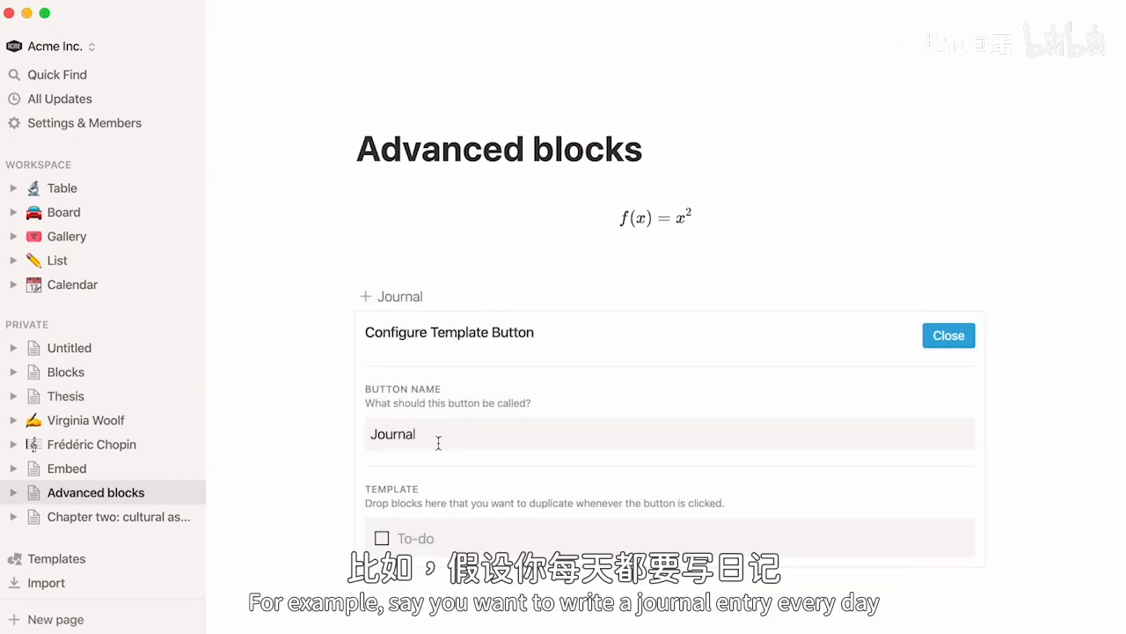
- Fill the Journal button's template with the copied Date heading and numbered journal prompts in place of the to-do
{"action": "left_click", "coordinate": [405, 538]}
{"action": "key", "text": "cmd+v"}
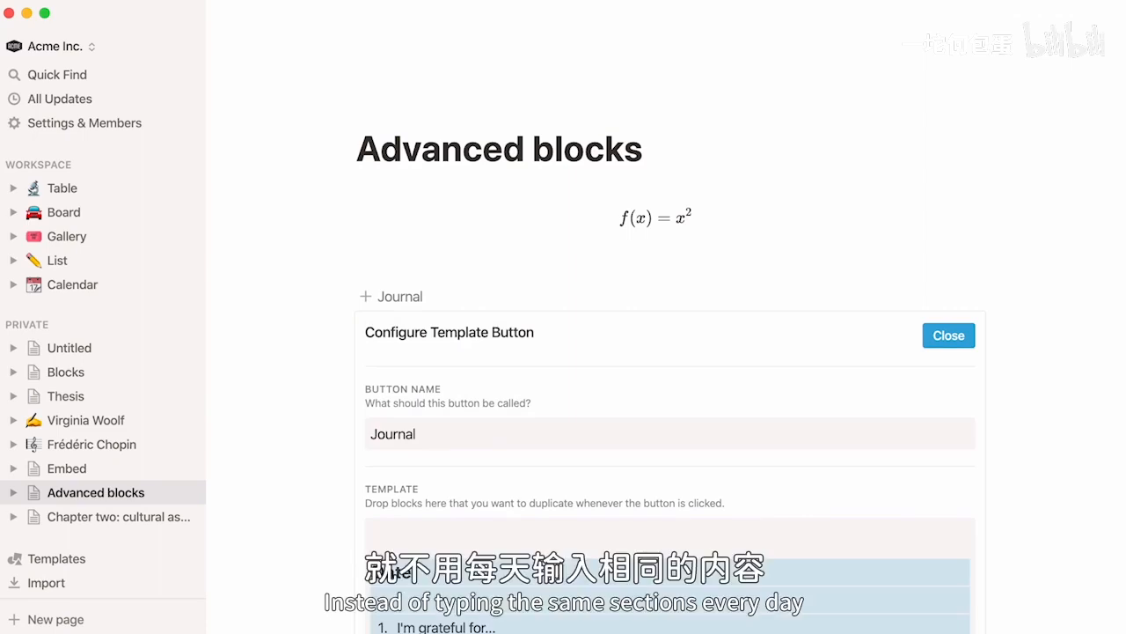
{"action": "scroll", "coordinate": [320, 577], "scroll_direction": "down", "scroll_amount": 3}
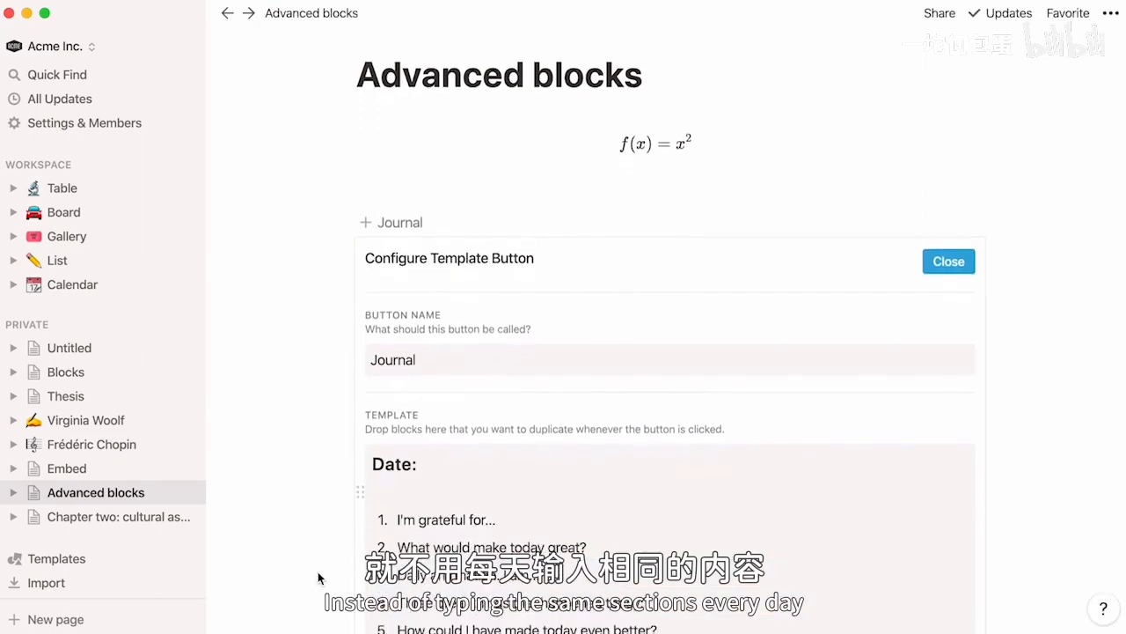
- Close the Journal button's configuration and use the button to add two journal entries below it
{"action": "left_click", "coordinate": [940, 193]}
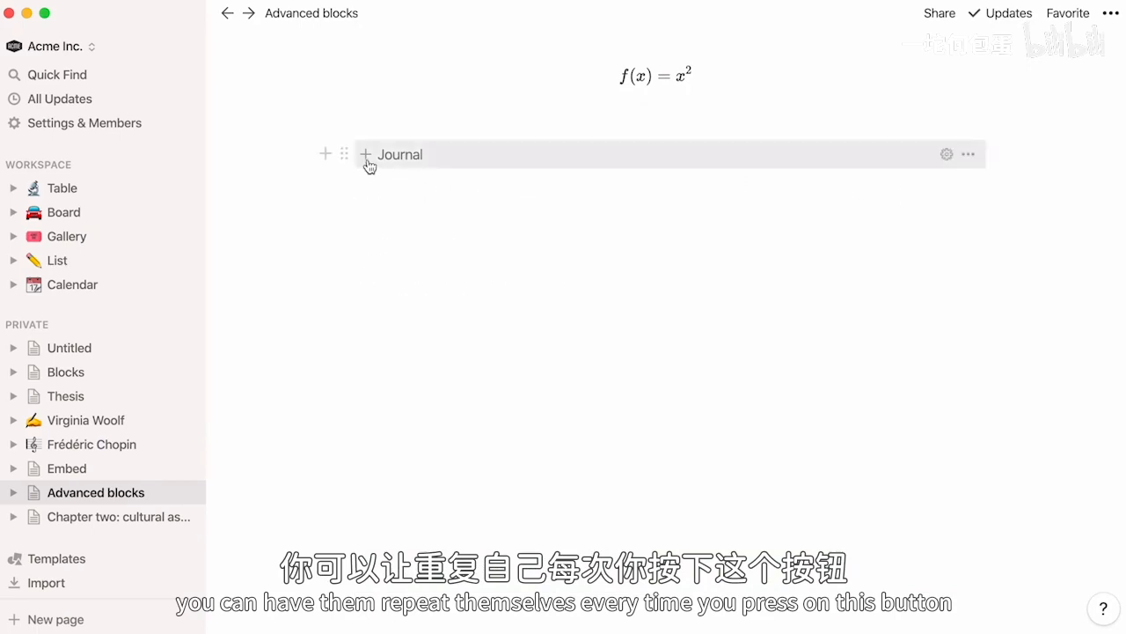
{"action": "left_click", "coordinate": [368, 163]}
{"action": "left_click", "coordinate": [366, 162]}
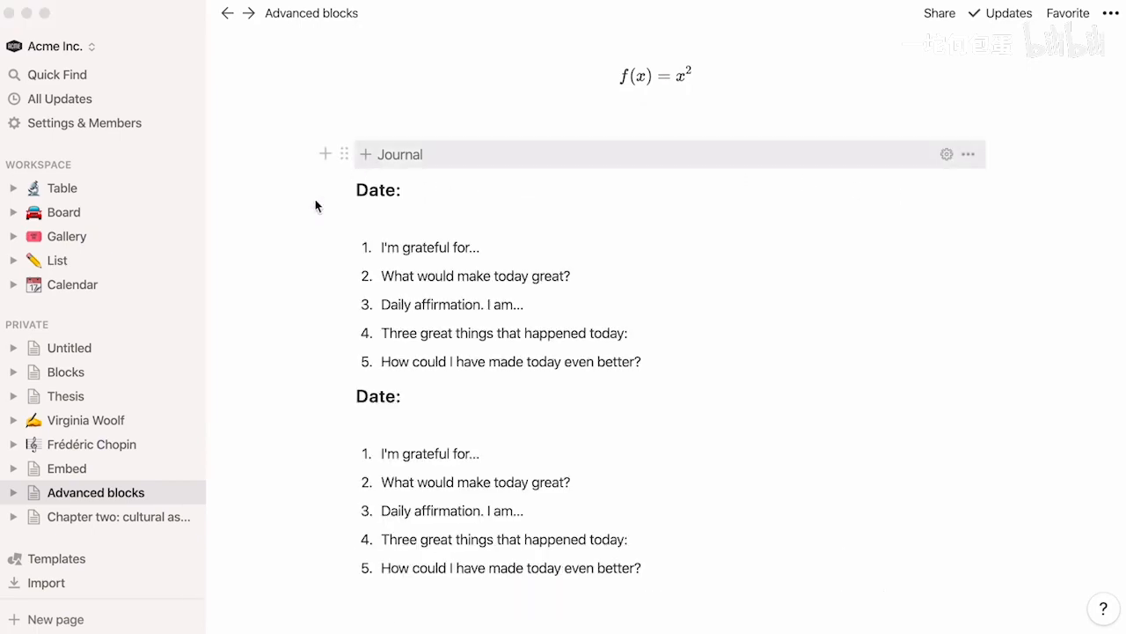
- Insert a breadcrumb block below the Introduction subpage on The Raval today, a page inside Thesis's Chapter One
{"action": "left_click", "coordinate": [13, 397]}
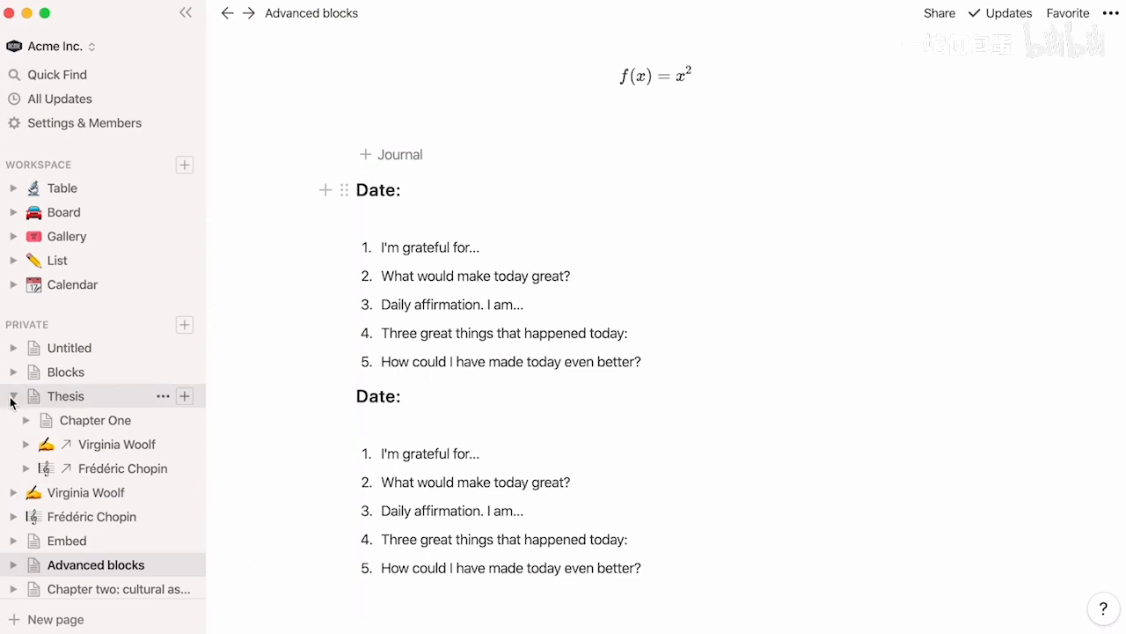
{"action": "left_click", "coordinate": [25, 421]}
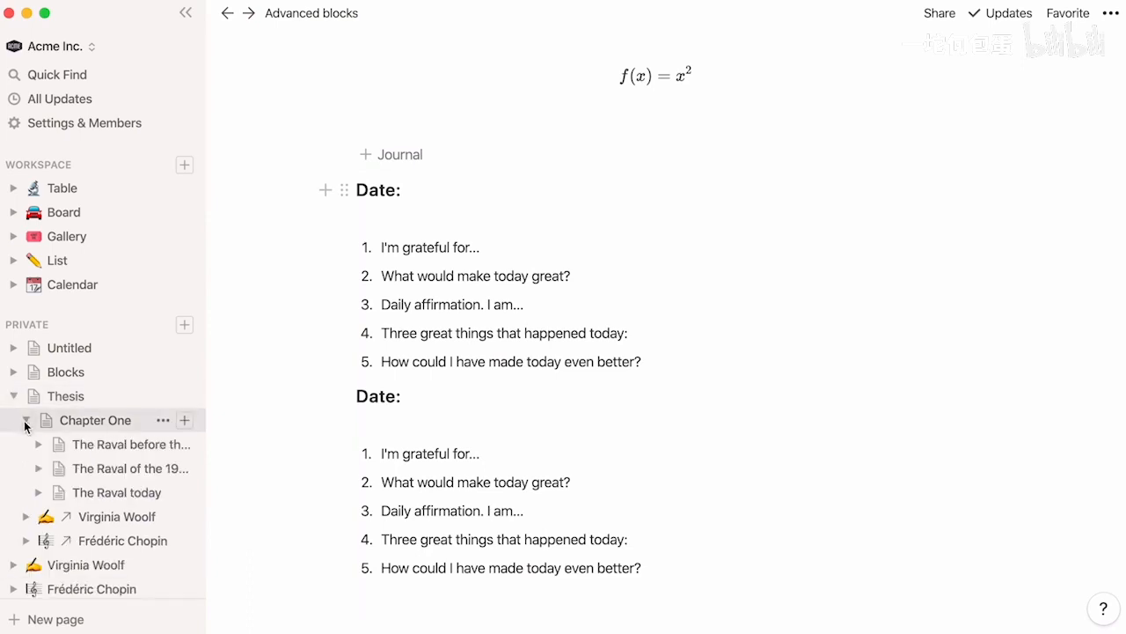
{"action": "left_click", "coordinate": [98, 492]}
{"action": "left_click", "coordinate": [368, 252]}
{"action": "type", "text": "/bread"}
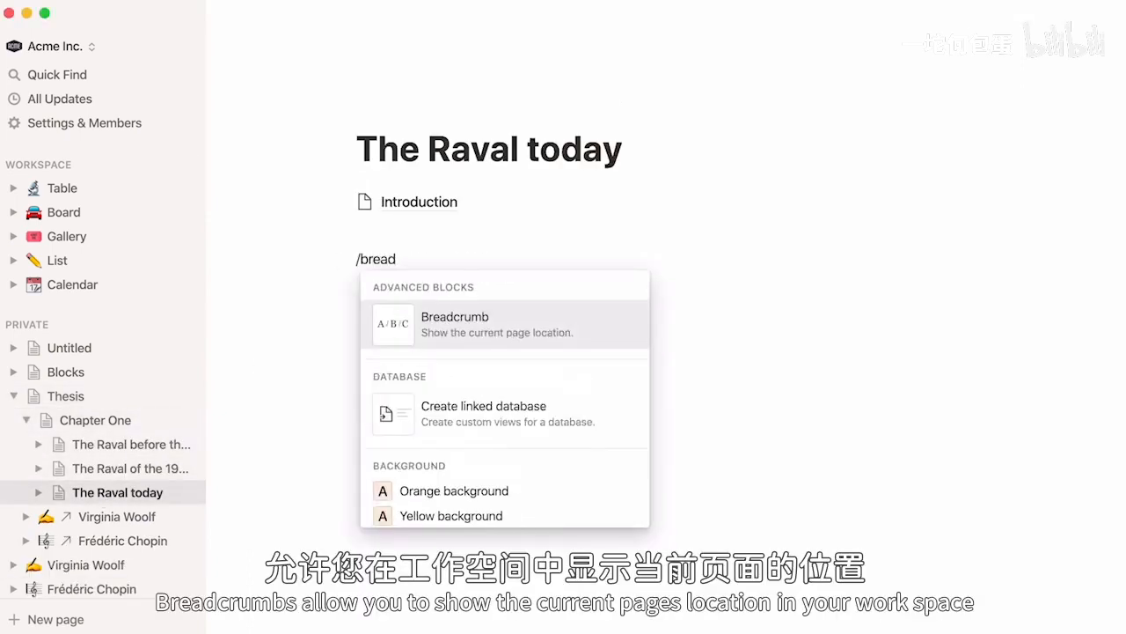
{"action": "key", "text": "Return"}
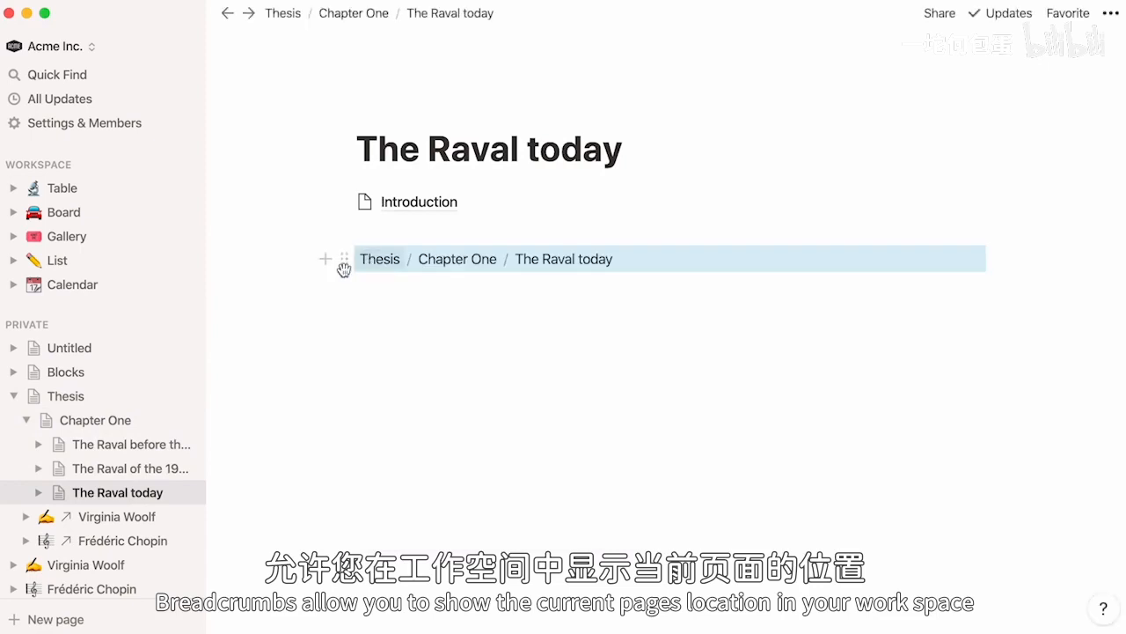
{"action": "left_click", "coordinate": [369, 290]}
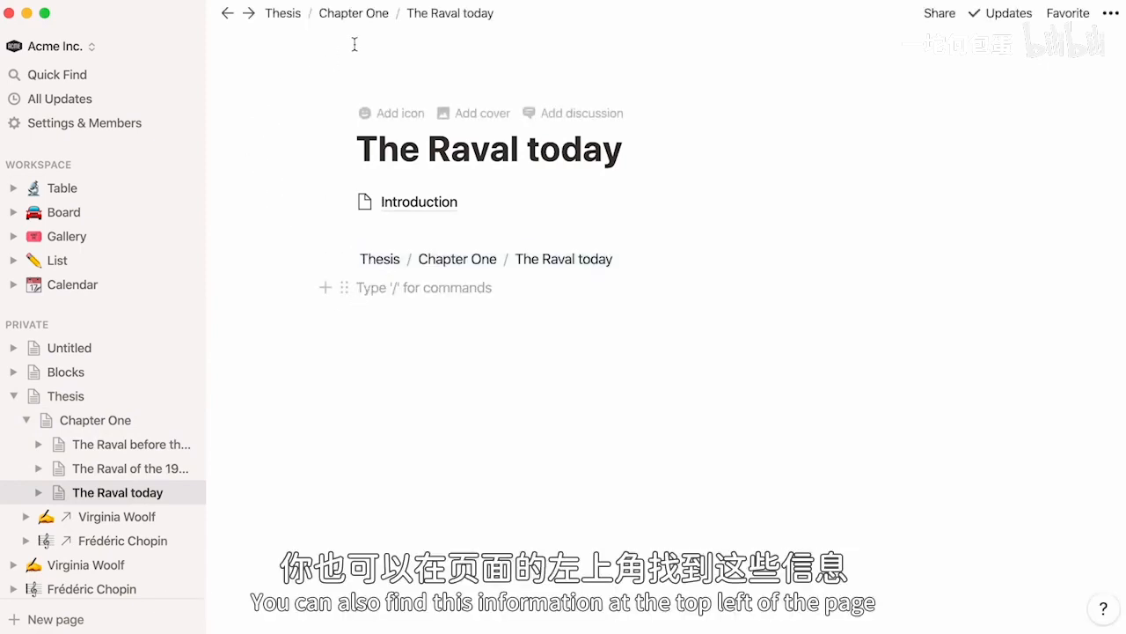
- Insert a table of contents block under the title of the page Chapter two: cultural associations
{"action": "left_click", "coordinate": [13, 396]}
{"action": "left_click", "coordinate": [88, 517]}
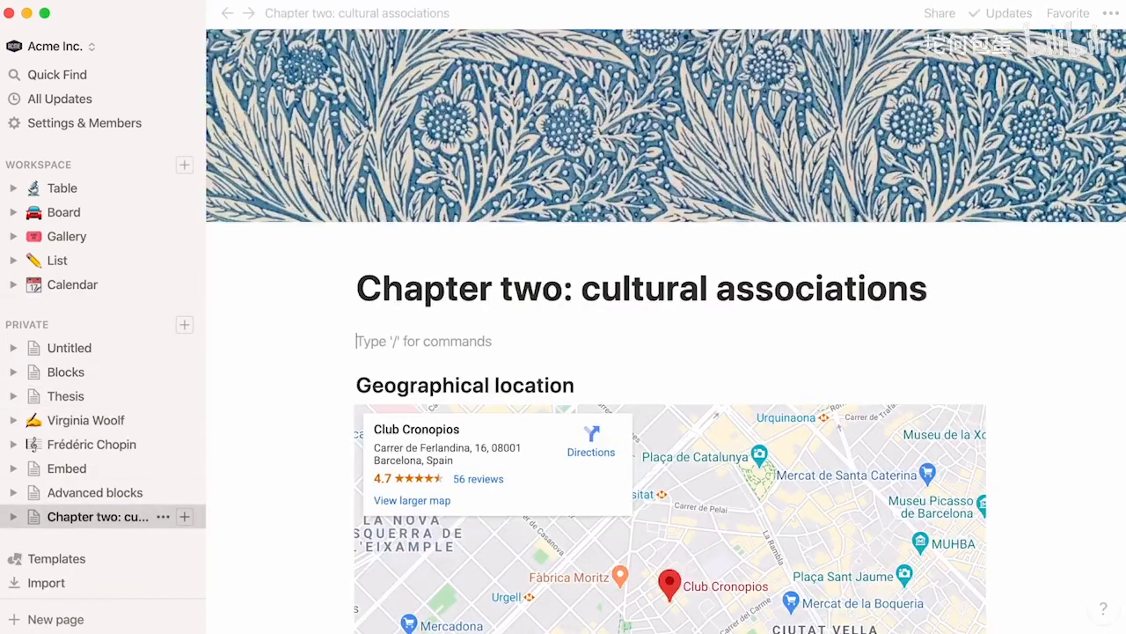
{"action": "type", "text": "/table"}
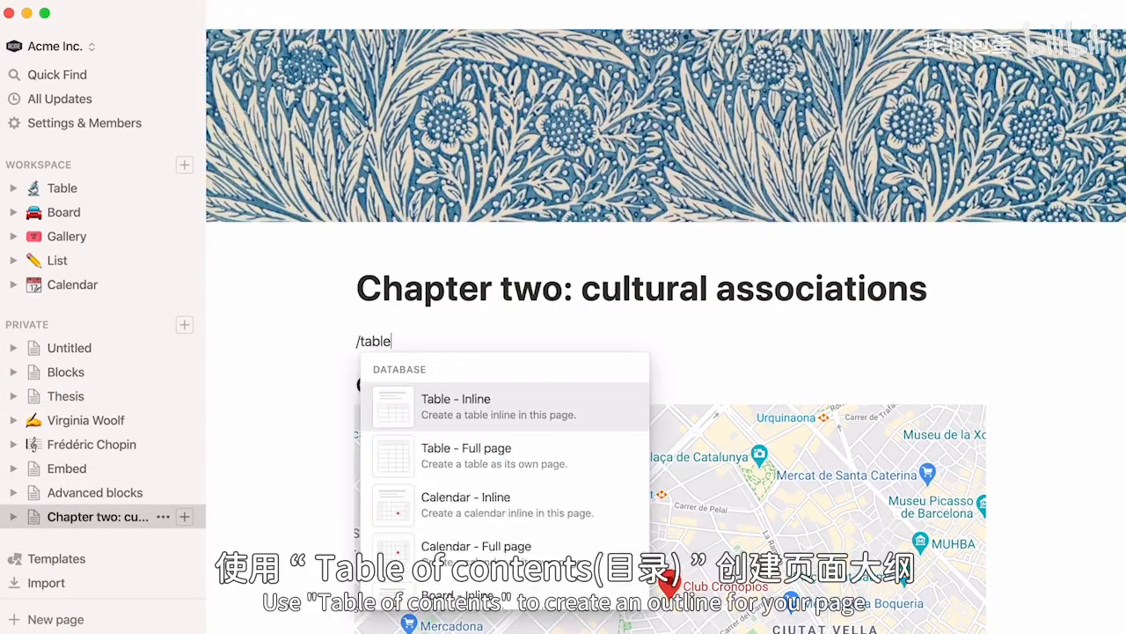
{"action": "type", "text": " of contents"}
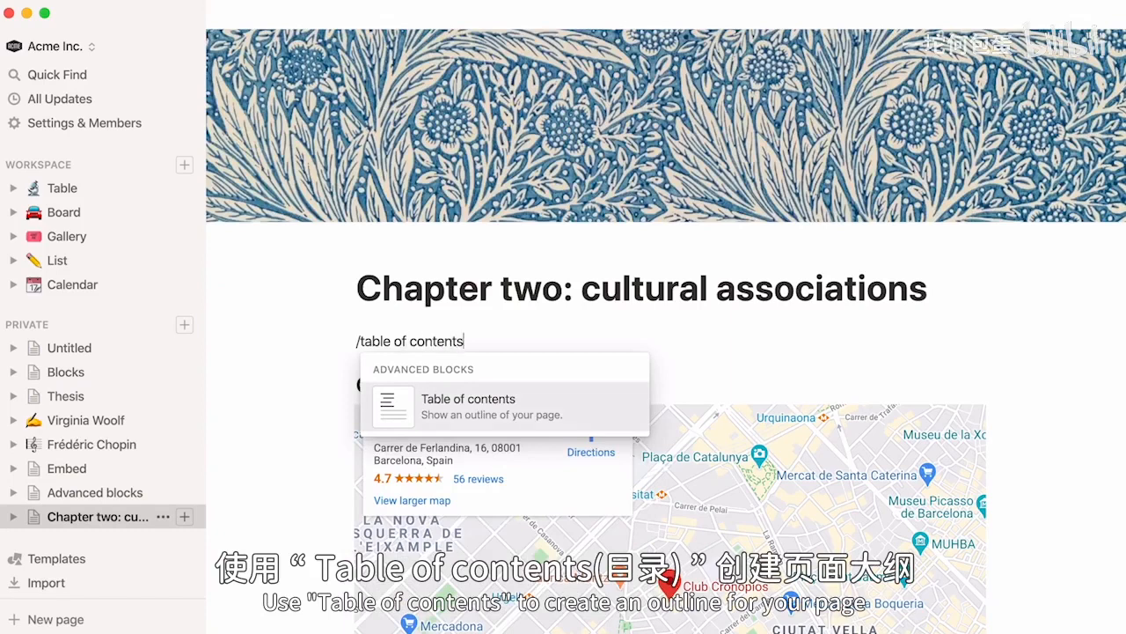
{"action": "left_click", "coordinate": [381, 403]}
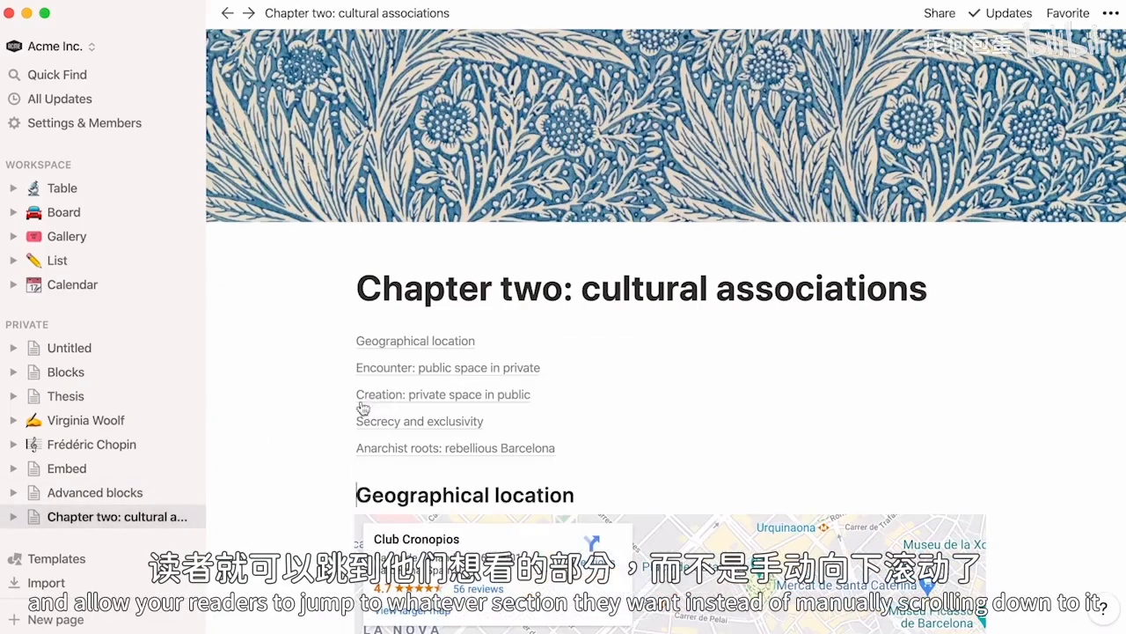
- Follow the table of contents links to Creation: private space in public and Anarchist roots: rebellious Barcelona, returning to the page's beginning
{"action": "left_click", "coordinate": [363, 393]}
{"action": "scroll", "coordinate": [363, 392], "scroll_direction": "up", "scroll_amount": 15}
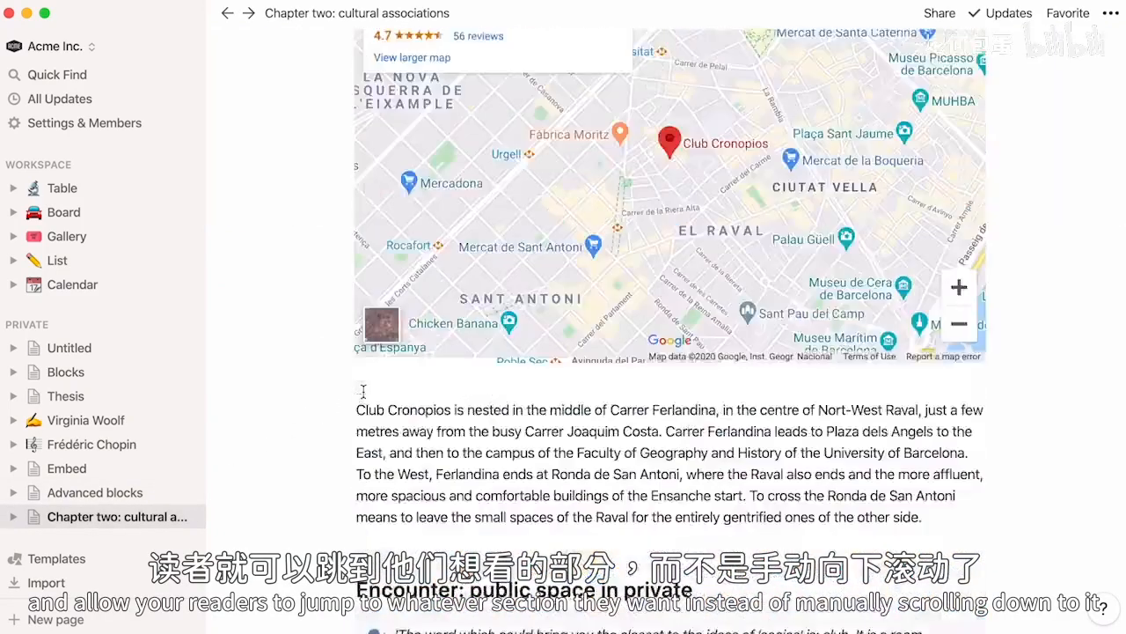
{"action": "left_click", "coordinate": [378, 448]}
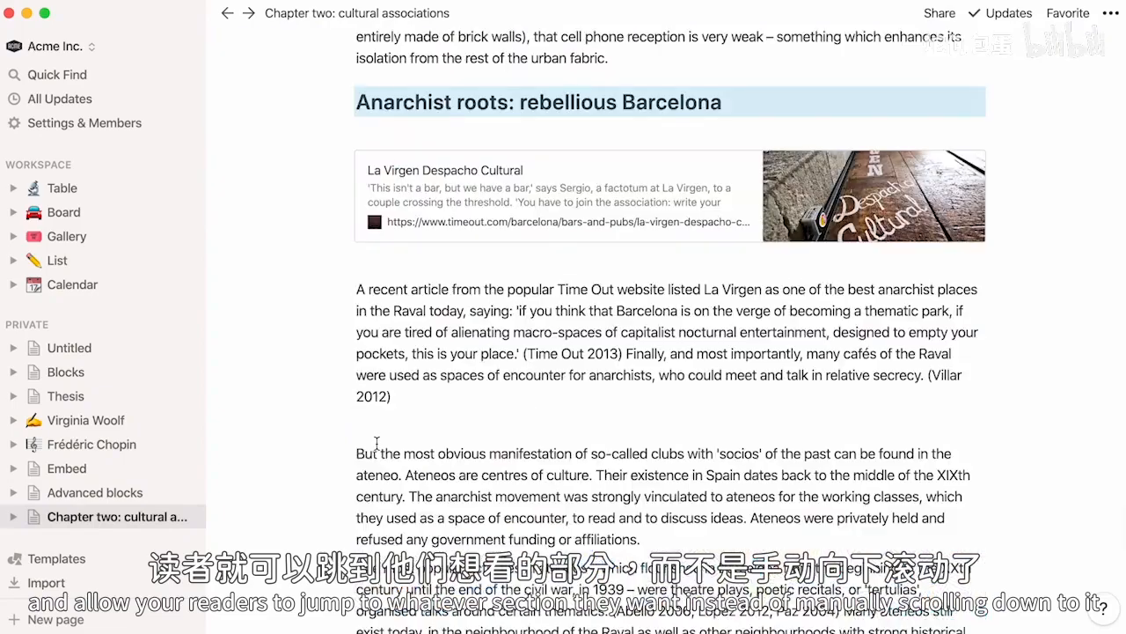
{"action": "scroll", "coordinate": [376, 445], "scroll_direction": "up", "scroll_amount": 1}
{"action": "scroll", "coordinate": [377, 443], "scroll_direction": "down", "scroll_amount": 10}
{"action": "scroll", "coordinate": [377, 444], "scroll_direction": "up", "scroll_amount": 20}
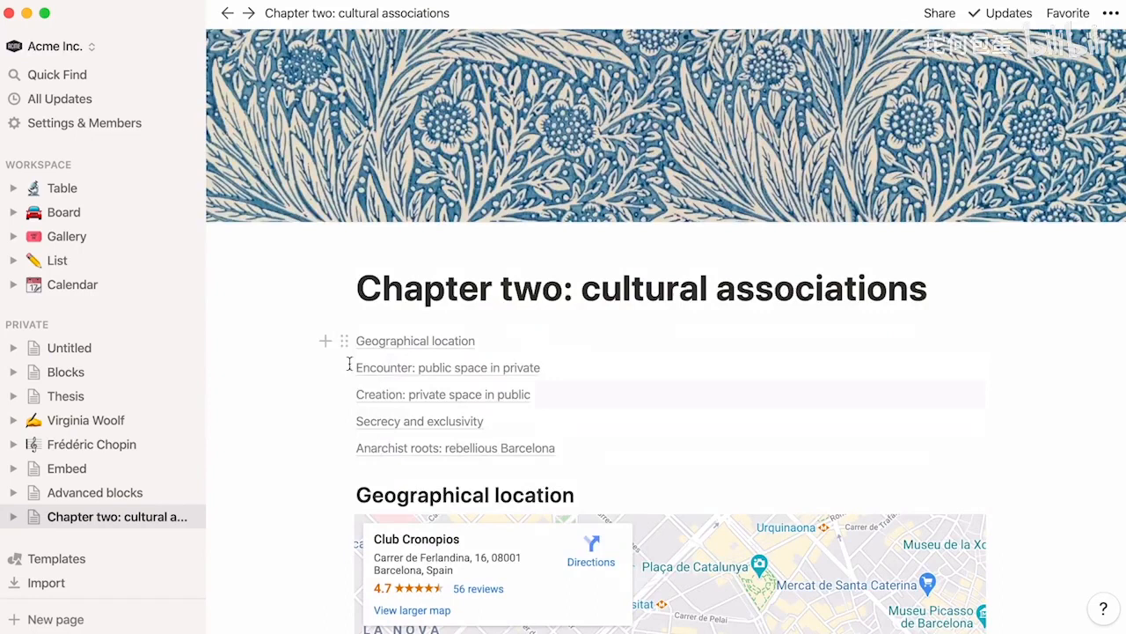
- Delete the table of contents block and insert a new one in its place with the /toc command
{"action": "left_click", "coordinate": [344, 340]}
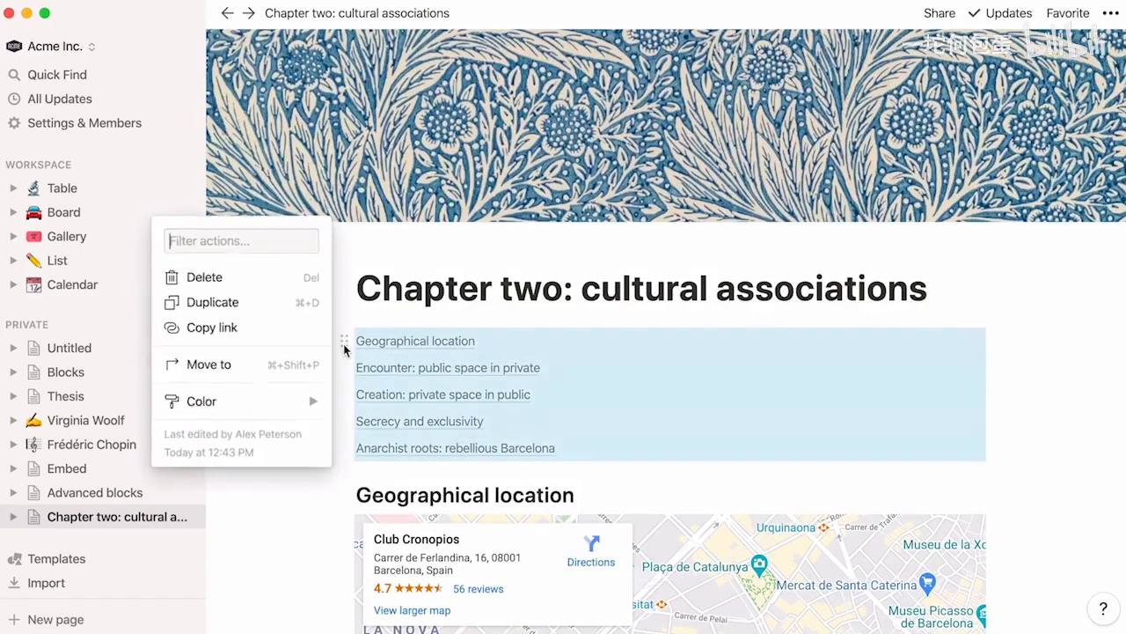
{"action": "left_click", "coordinate": [292, 275]}
{"action": "key", "text": "Return"}
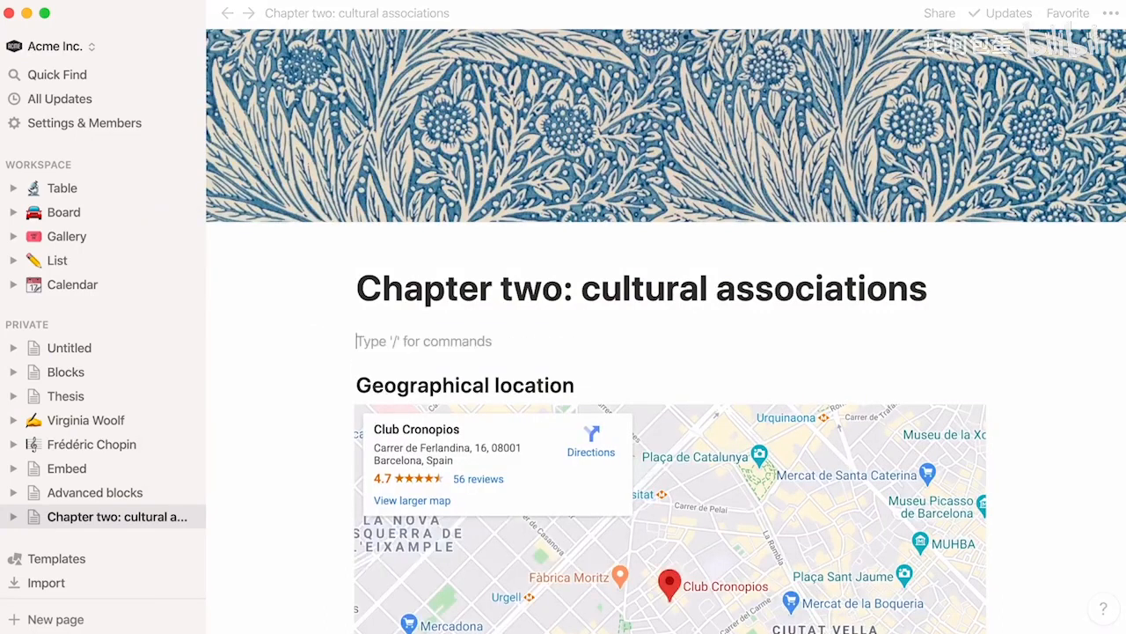
{"action": "type", "text": "/toc"}
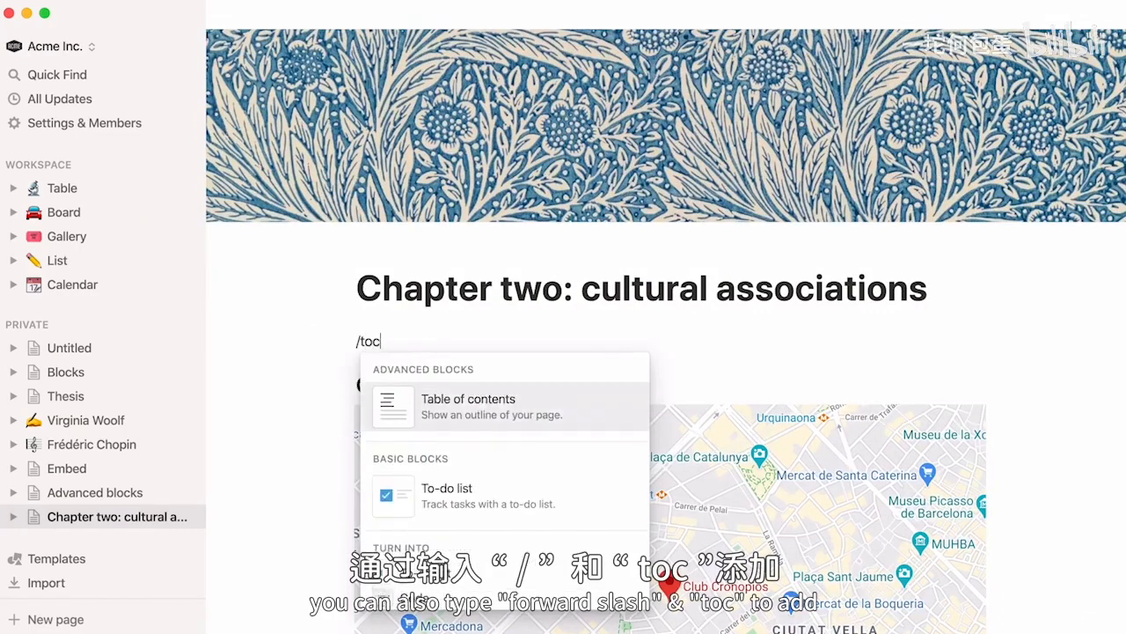
{"action": "key", "text": "Return"}
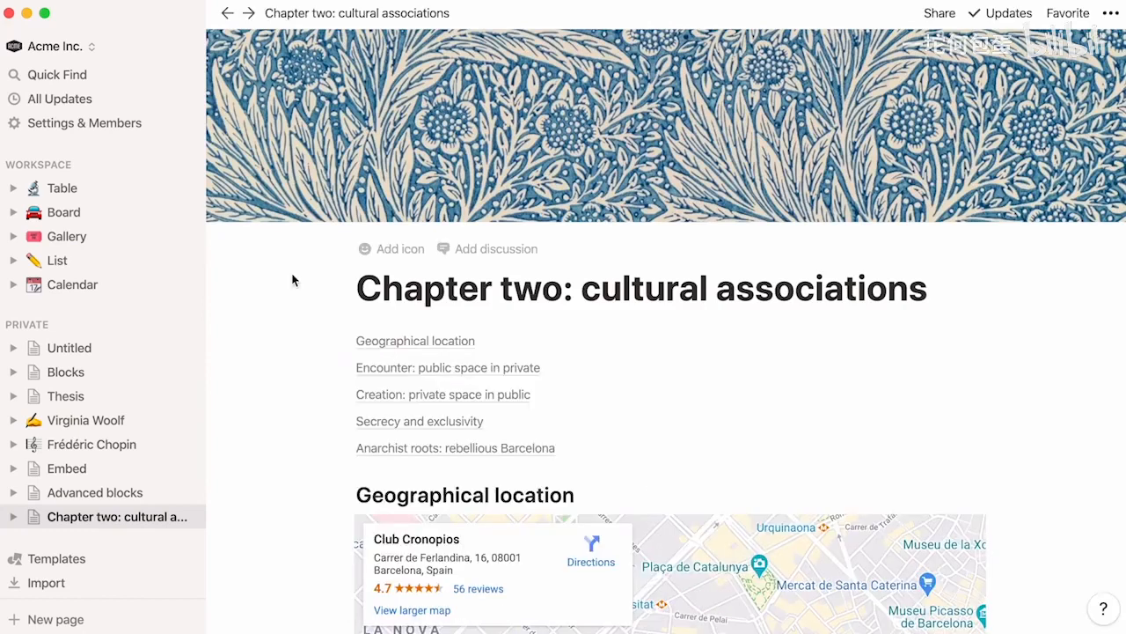
- On the Thesis page, move the Chapter One block to just below the Virginia Woolf link, above the callout
{"action": "left_click", "coordinate": [118, 397]}
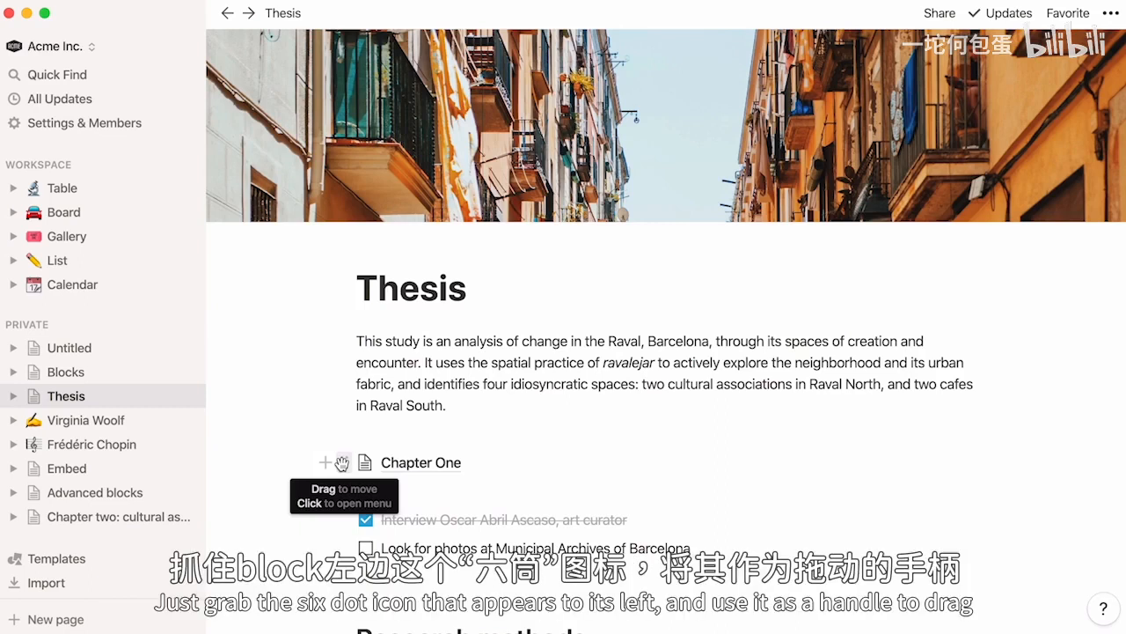
{"action": "left_click_drag", "start_coordinate": [343, 463], "coordinate": [319, 409]}
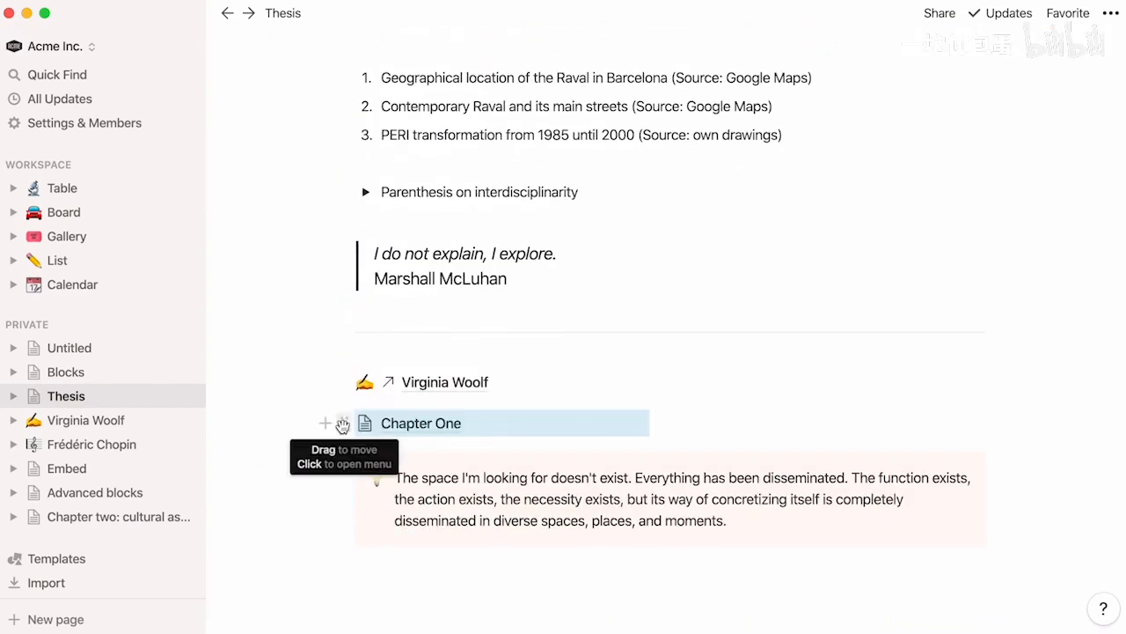
- Duplicate the Chapter One block and delete the copy
{"action": "left_click", "coordinate": [343, 424]}
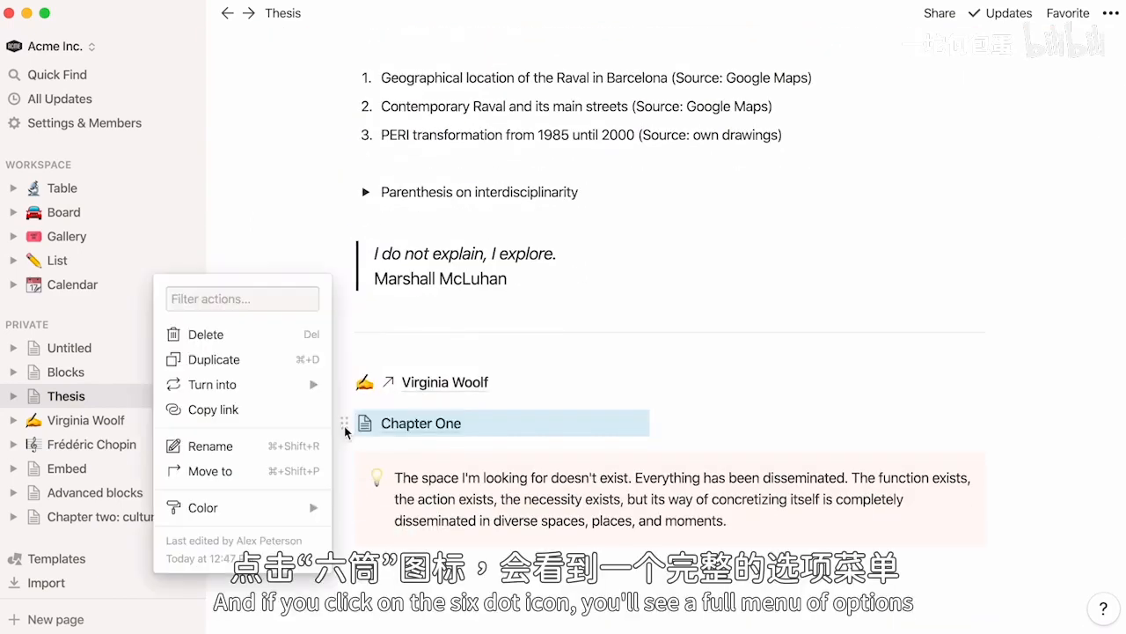
{"action": "left_click", "coordinate": [295, 361]}
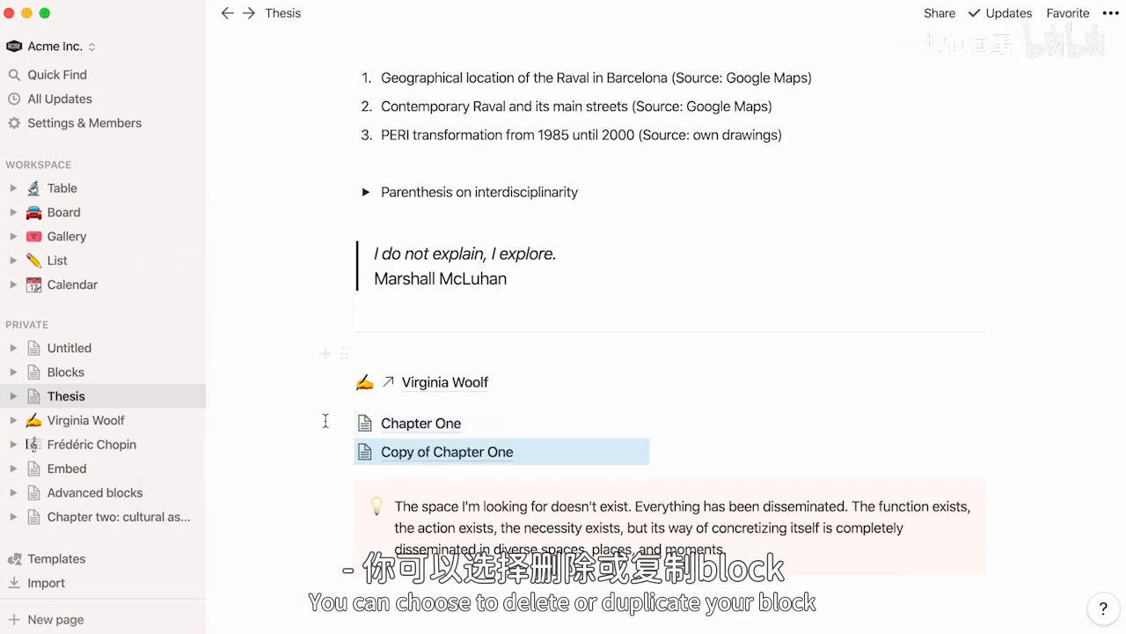
{"action": "left_click", "coordinate": [343, 451]}
{"action": "left_click", "coordinate": [294, 362]}
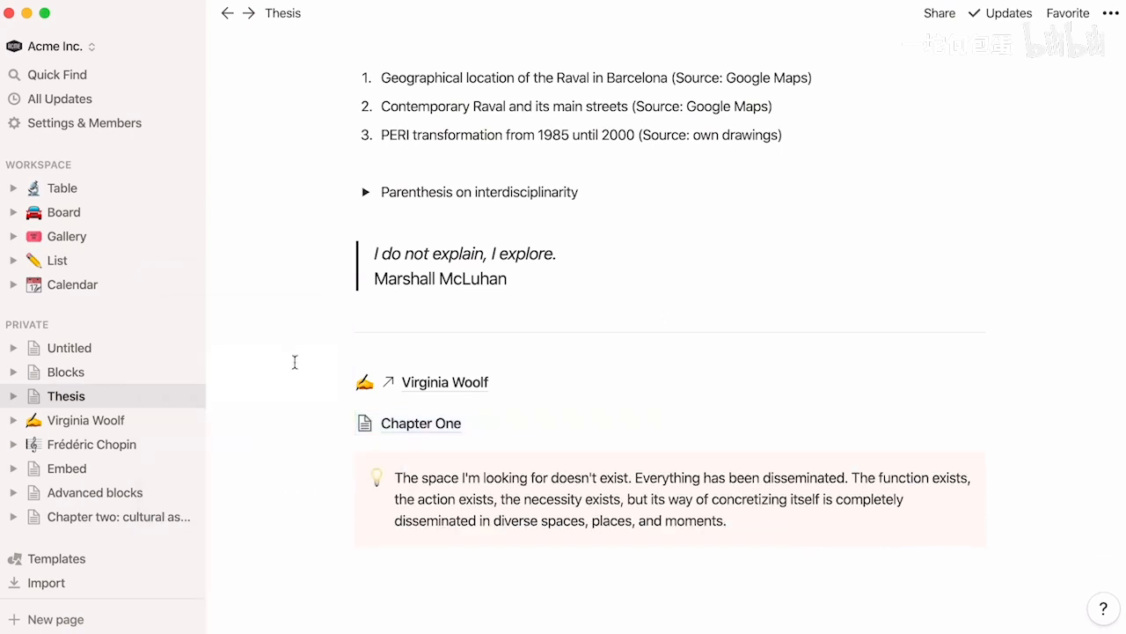
- Move the Chapter One block from Thesis to the Advanced blocks page and open that page
{"action": "left_click", "coordinate": [344, 425]}
{"action": "mouse_move", "coordinate": [310, 389]}
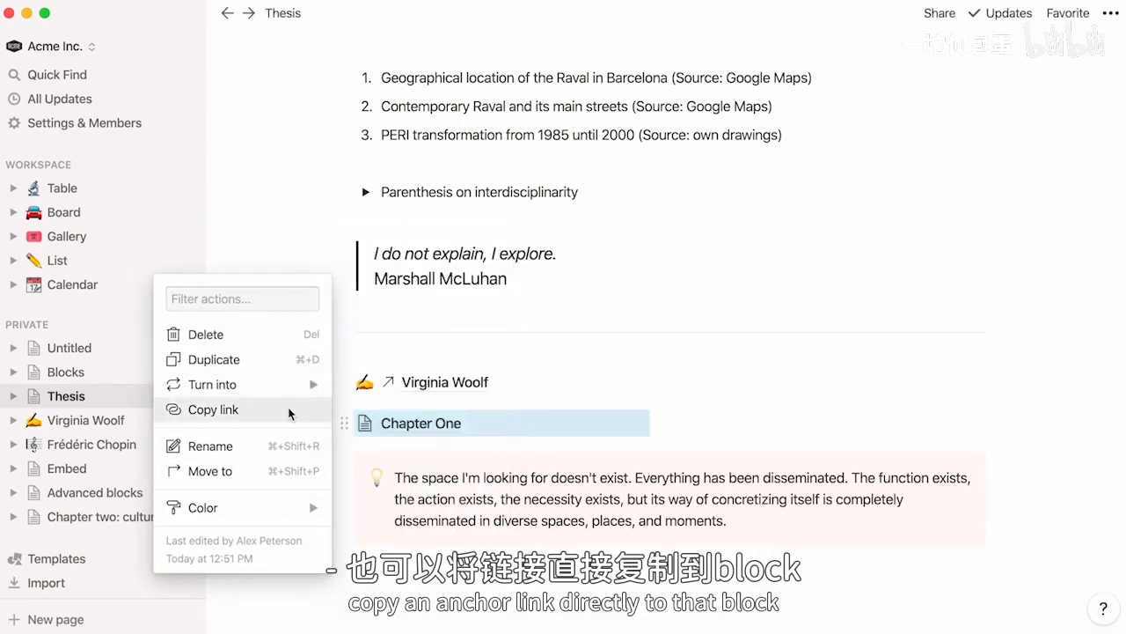
{"action": "left_click", "coordinate": [258, 470]}
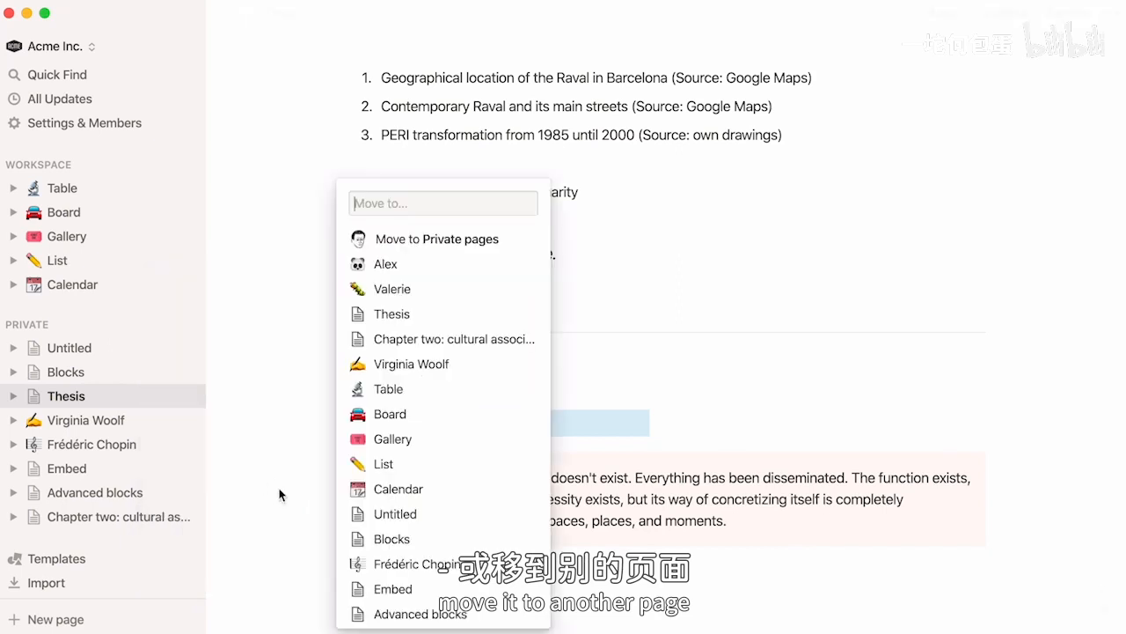
{"action": "left_click", "coordinate": [355, 614]}
{"action": "left_click", "coordinate": [147, 491]}
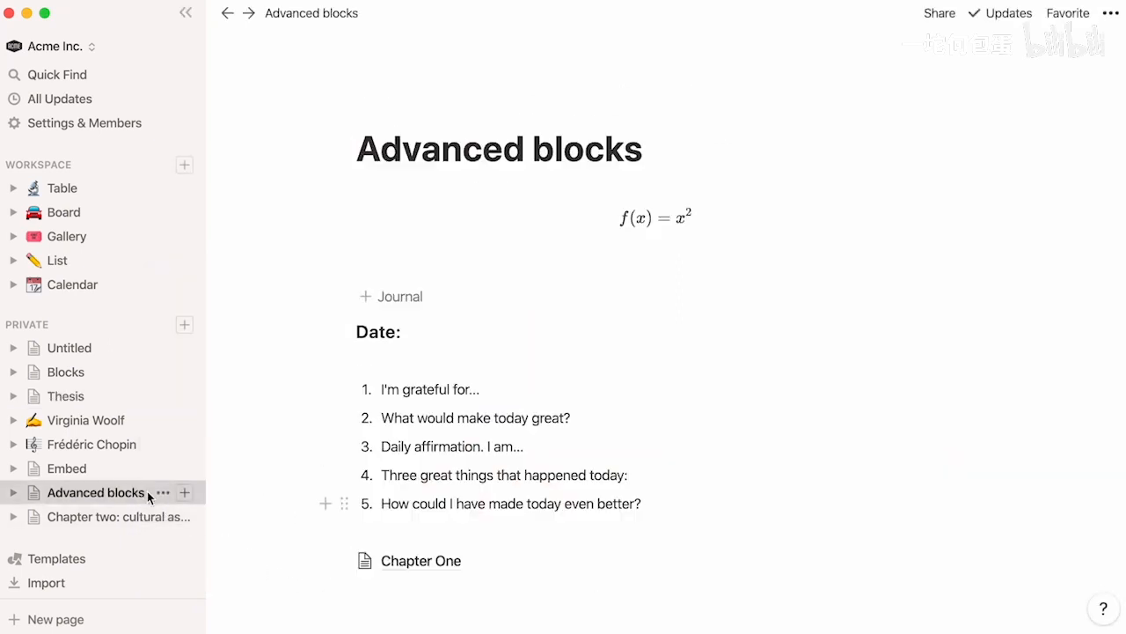
- Set the Chapter One block's text color to pink and open the Thesis page
{"action": "left_click", "coordinate": [342, 561]}
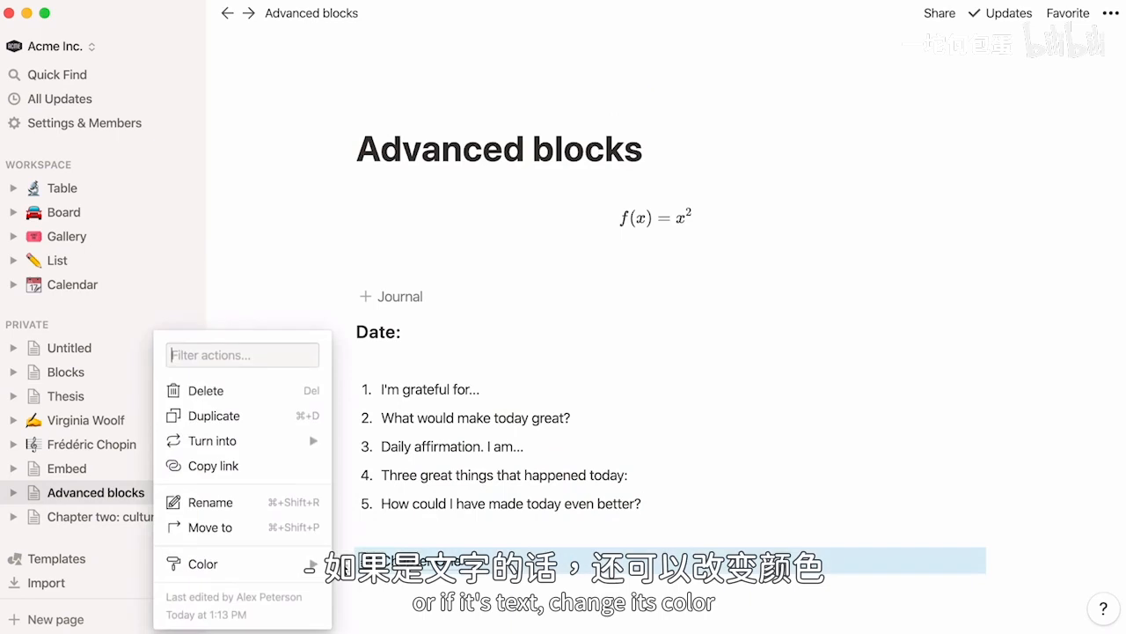
{"action": "mouse_move", "coordinate": [300, 561]}
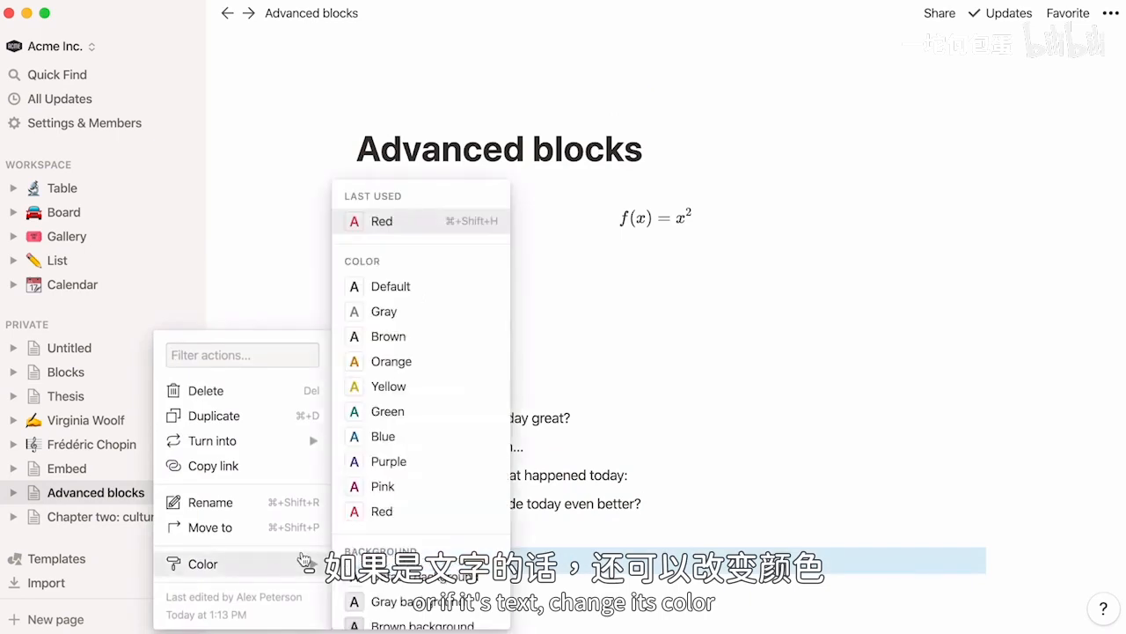
{"action": "left_click", "coordinate": [382, 486]}
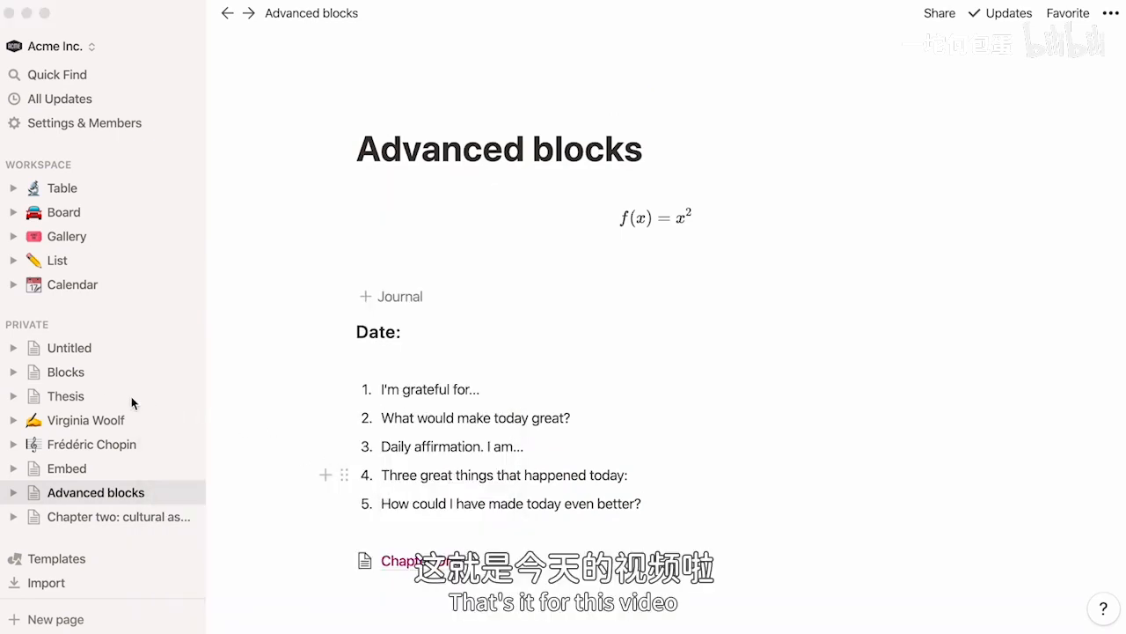
{"action": "left_click", "coordinate": [105, 398]}
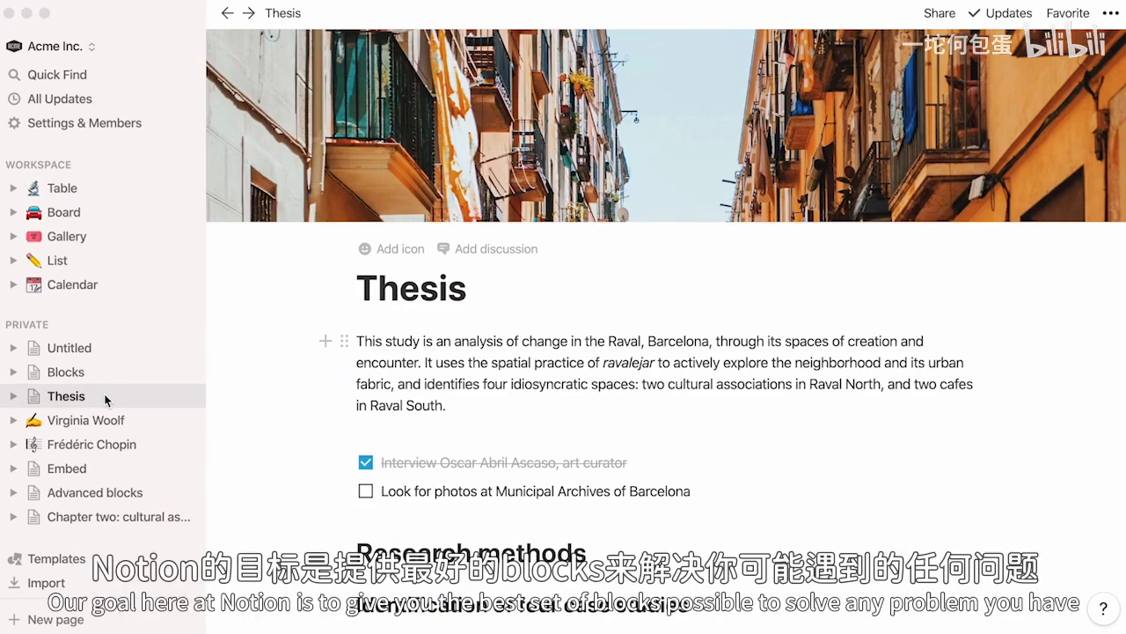